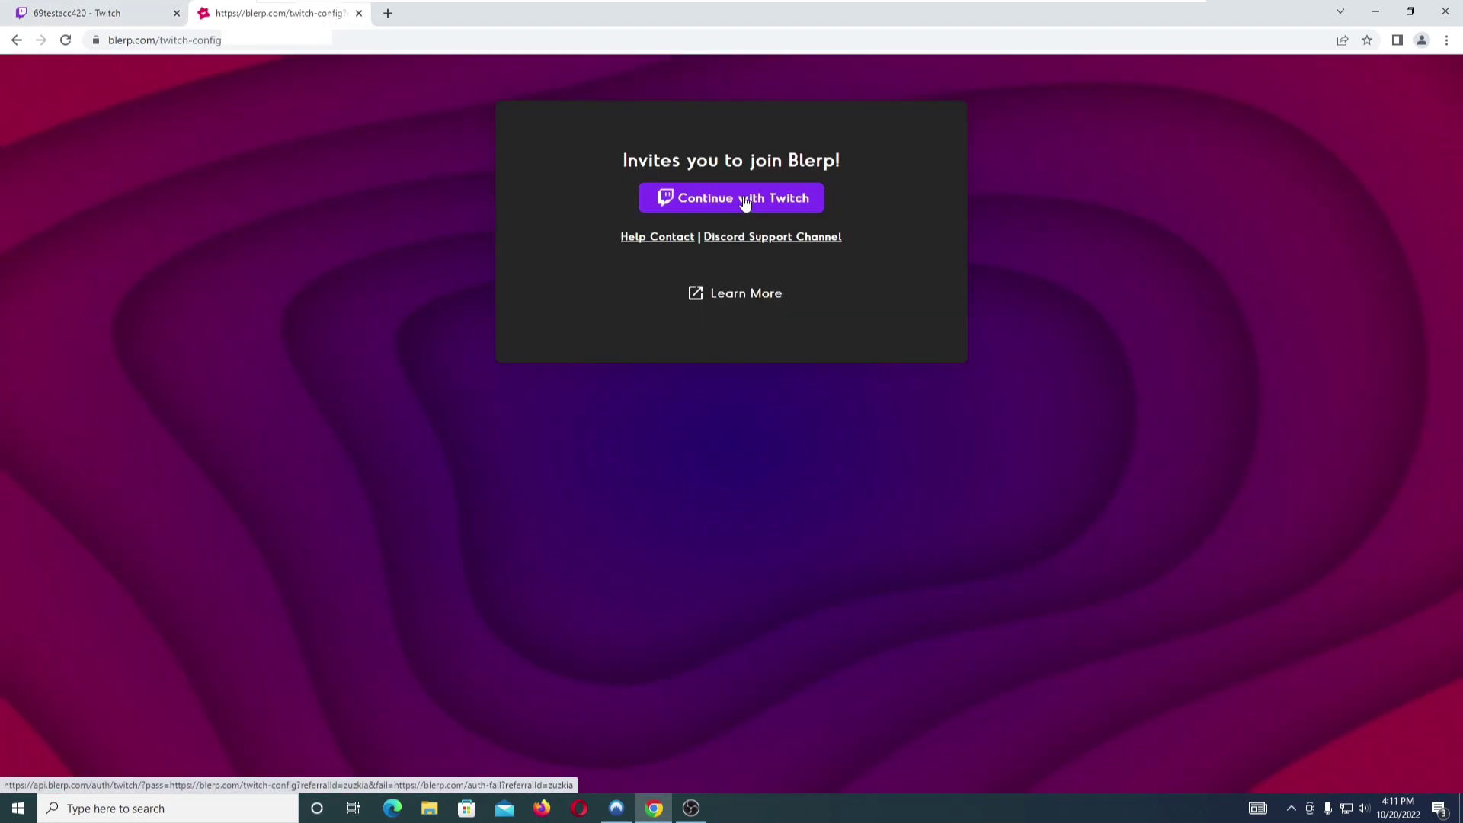
- Sign in to Blerp with Twitch and switch on Bits and WalkOn sharing
{"action": "left_click", "coordinate": [733, 521]}
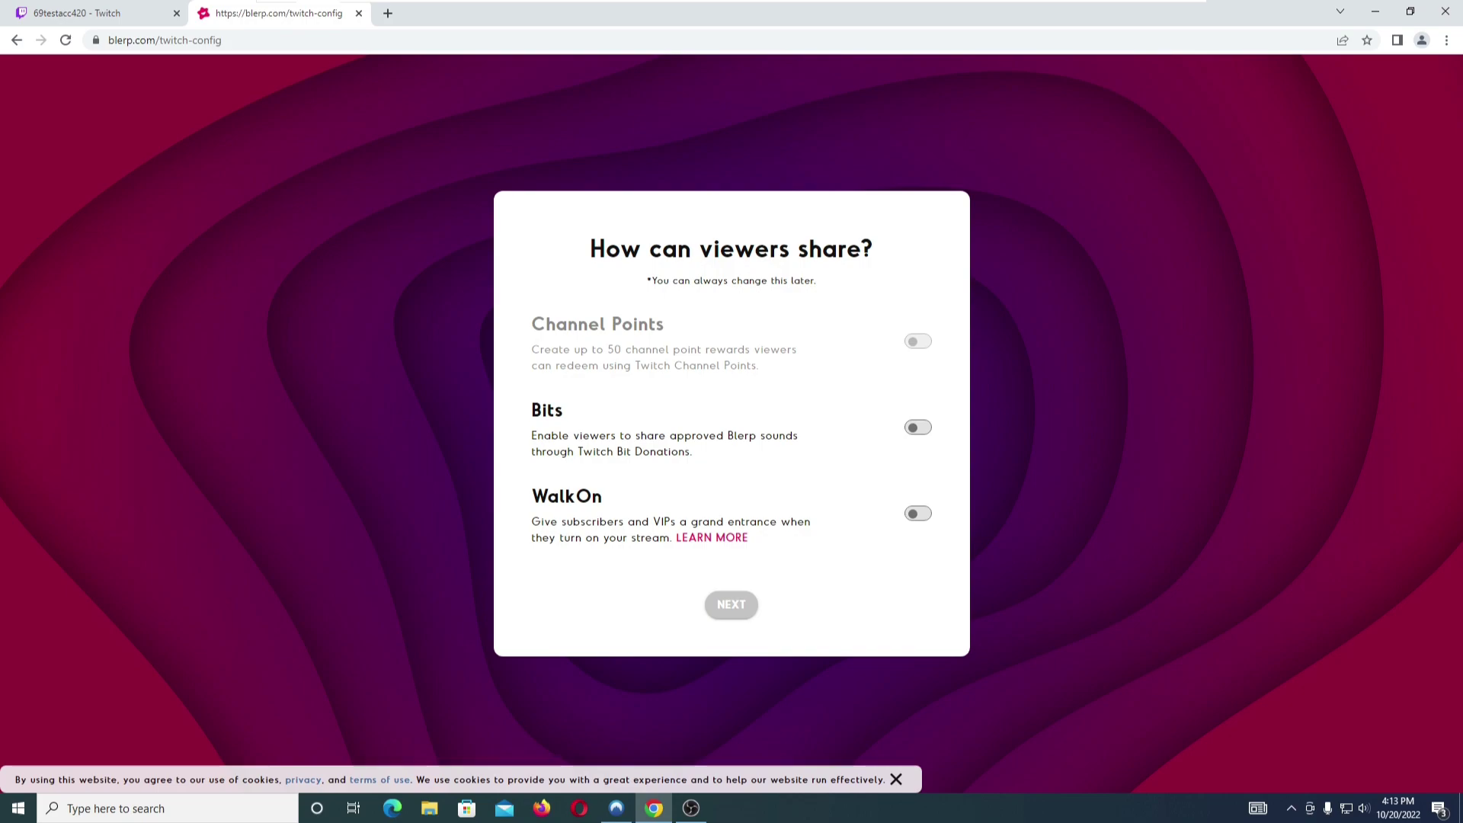
{"action": "left_click_drag", "start_coordinate": [532, 324], "coordinate": [677, 333]}
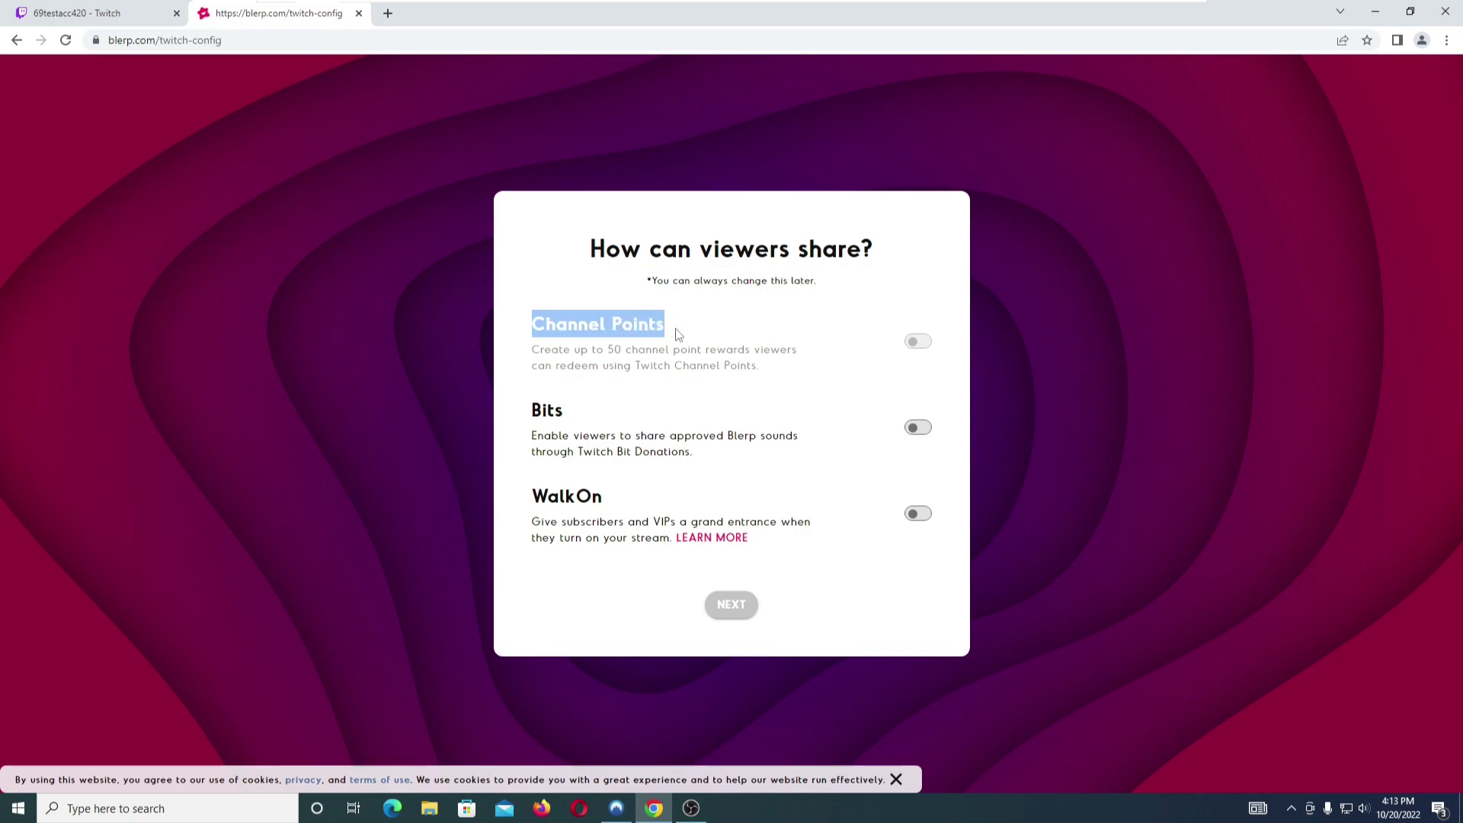
{"action": "left_click", "coordinate": [681, 345]}
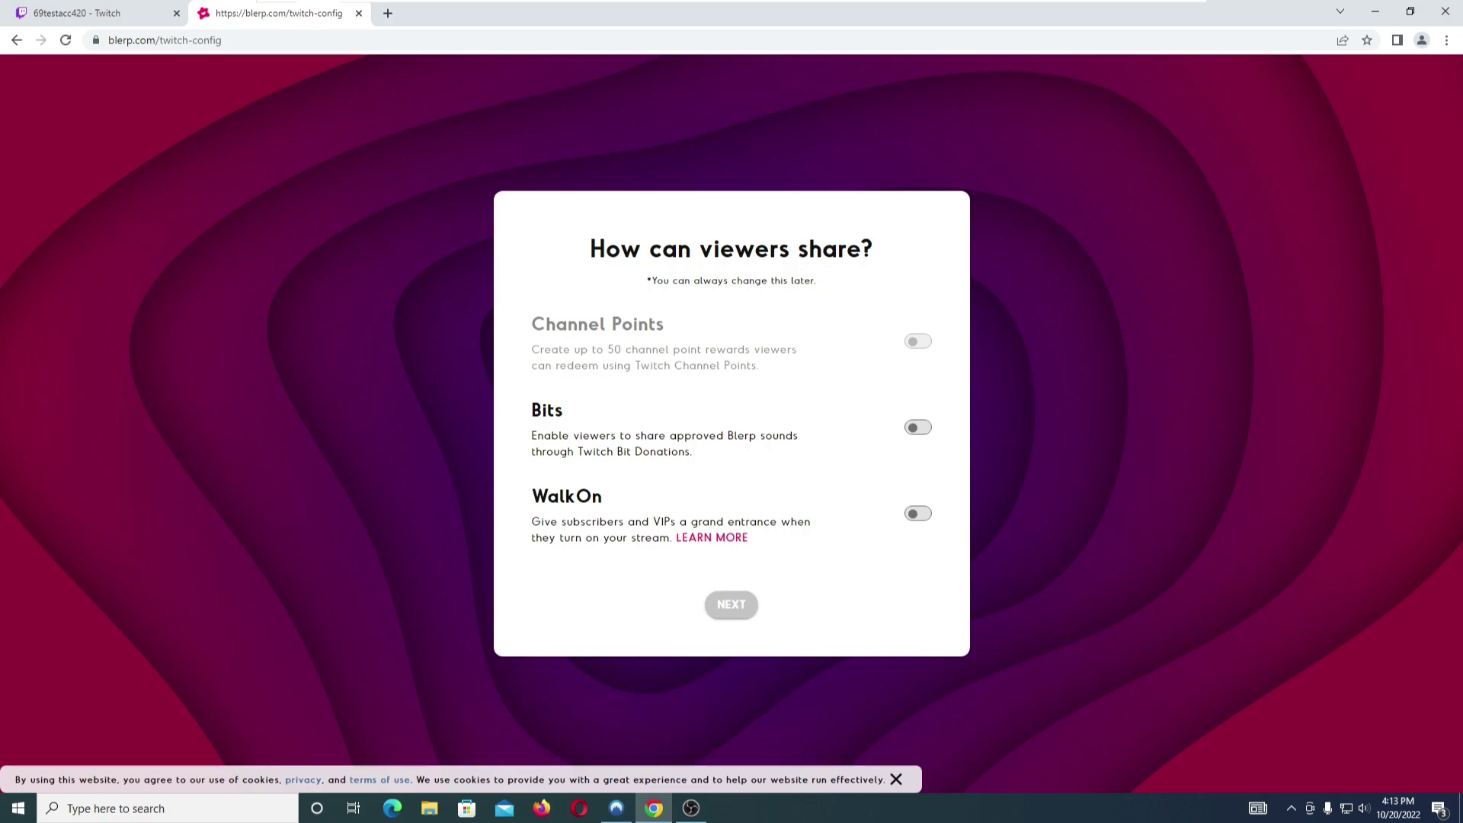
{"action": "left_click_drag", "start_coordinate": [709, 321], "coordinate": [532, 326]}
{"action": "left_click", "coordinate": [577, 336]}
{"action": "left_click", "coordinate": [920, 428]}
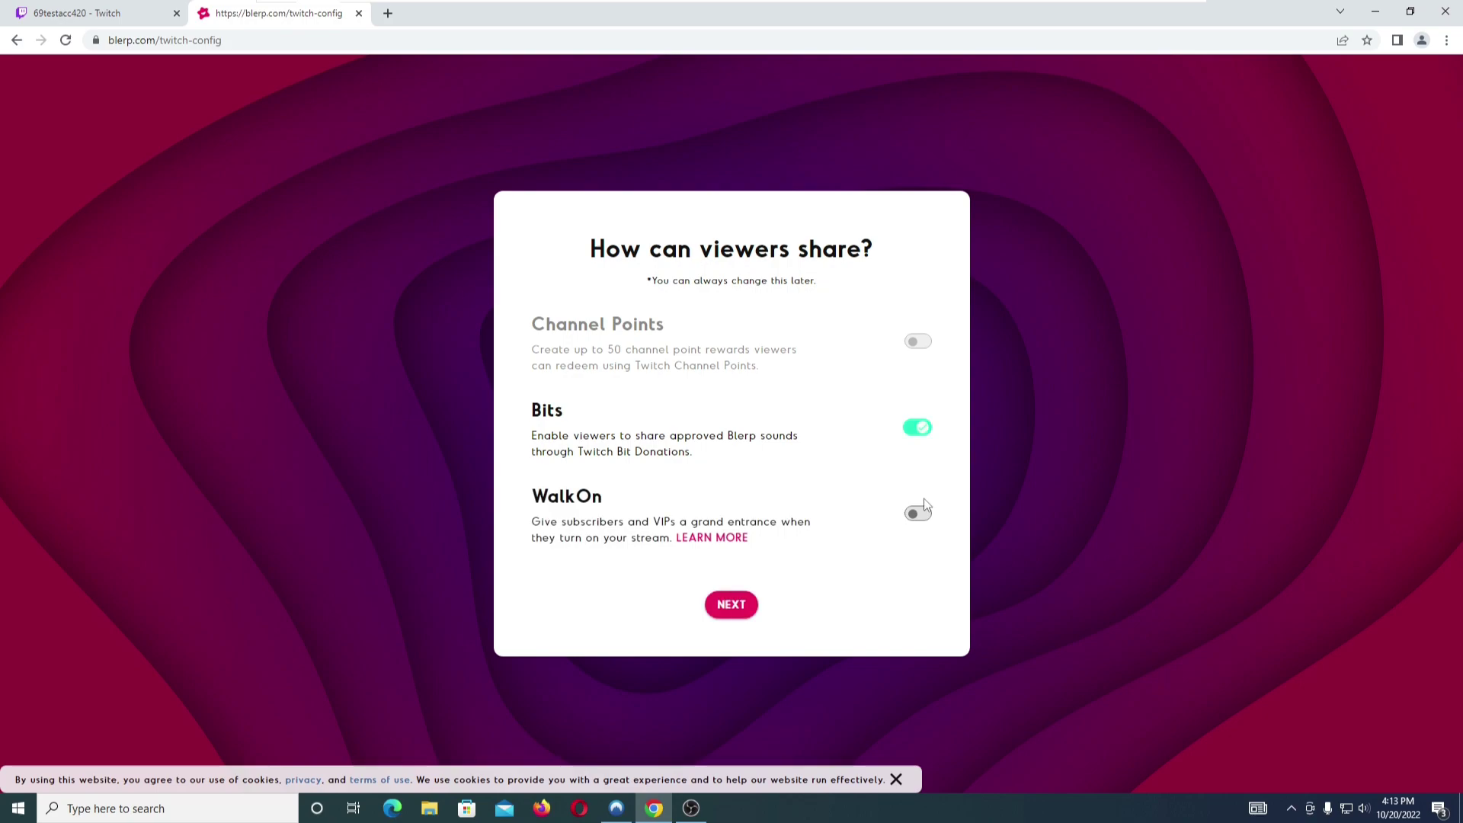
{"action": "left_click", "coordinate": [920, 513]}
{"action": "left_click_drag", "start_coordinate": [565, 415], "coordinate": [532, 411]}
{"action": "left_click_drag", "start_coordinate": [604, 497], "coordinate": [544, 512]}
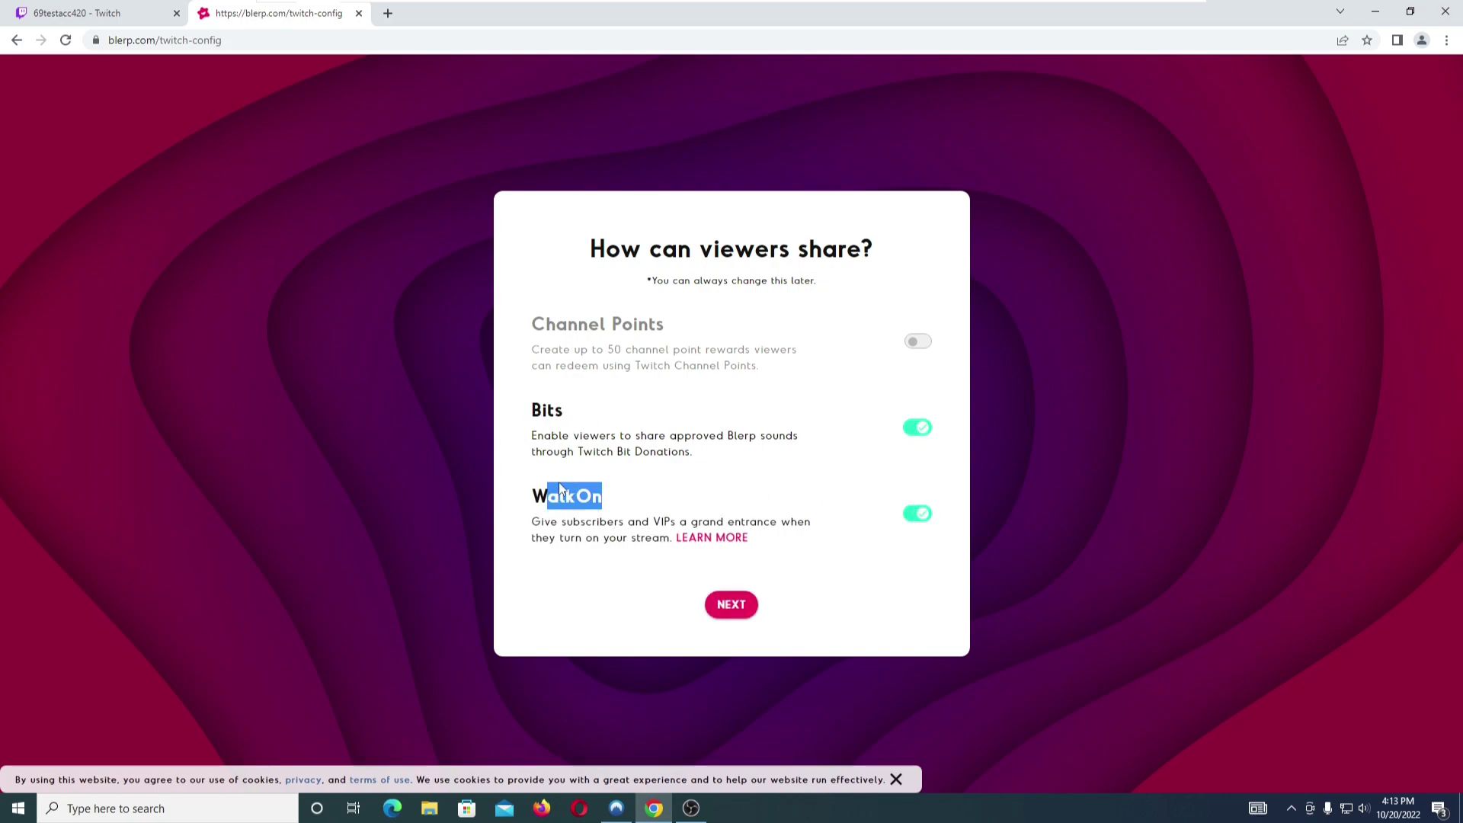
{"action": "left_click", "coordinate": [561, 550]}
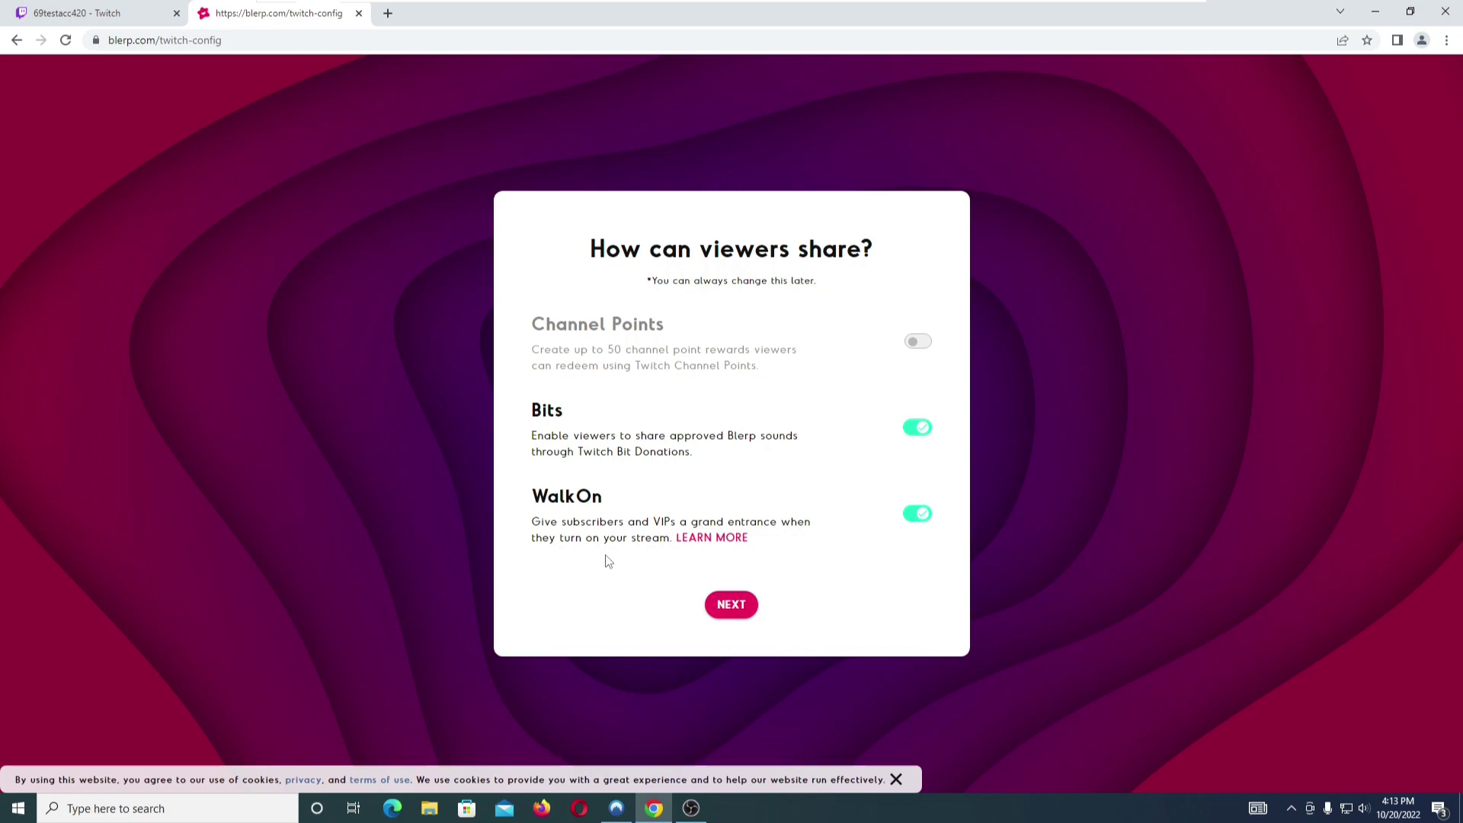
- Choose OBS as the streaming software and copy the widget URL
{"action": "left_click", "coordinate": [737, 606]}
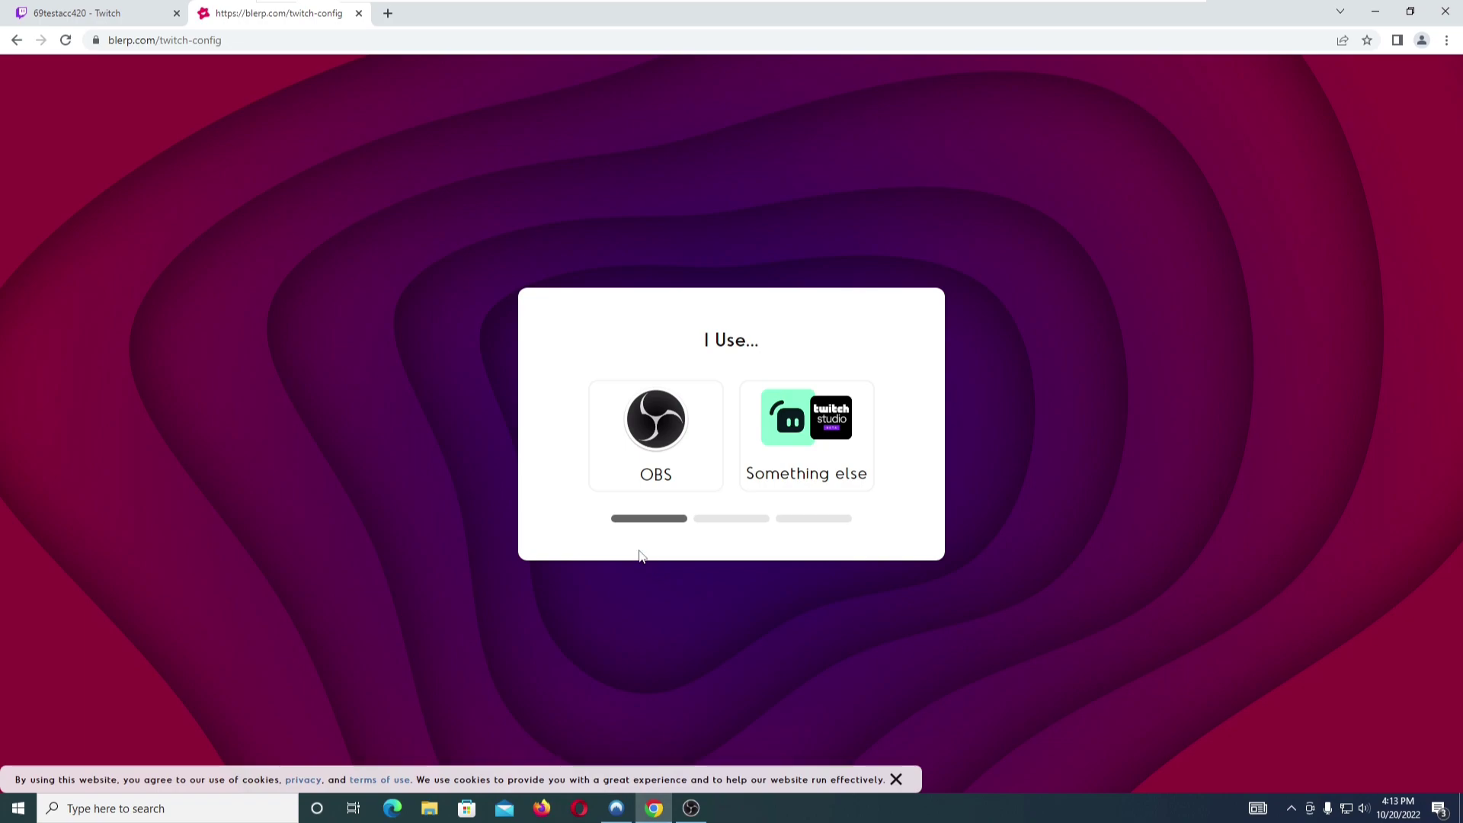
{"action": "left_click", "coordinate": [640, 465]}
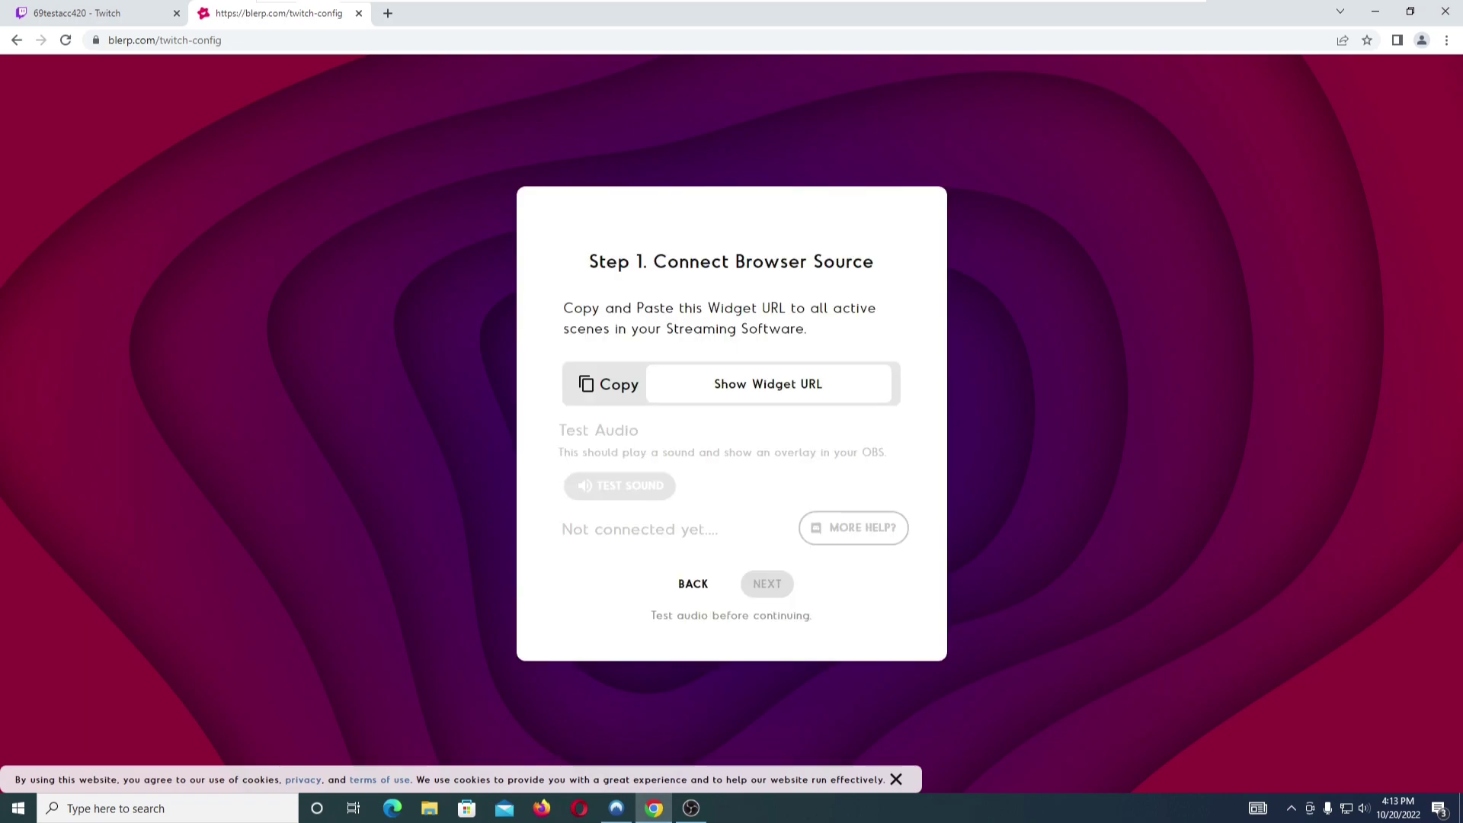
{"action": "left_click", "coordinate": [607, 385]}
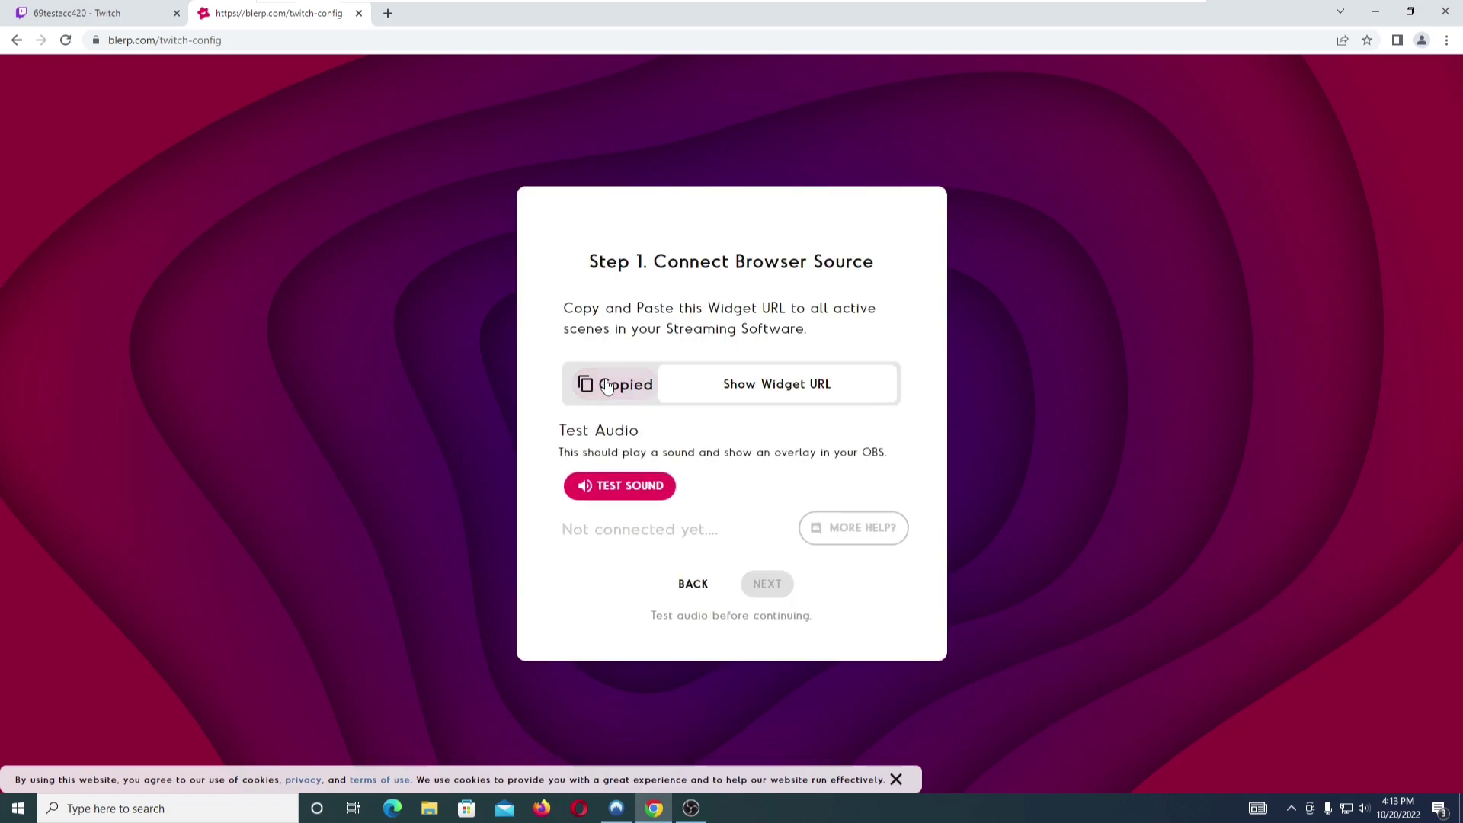
- In OBS, add a browser source named BLERP2 using the Blerp widget URL
{"action": "left_click", "coordinate": [691, 810]}
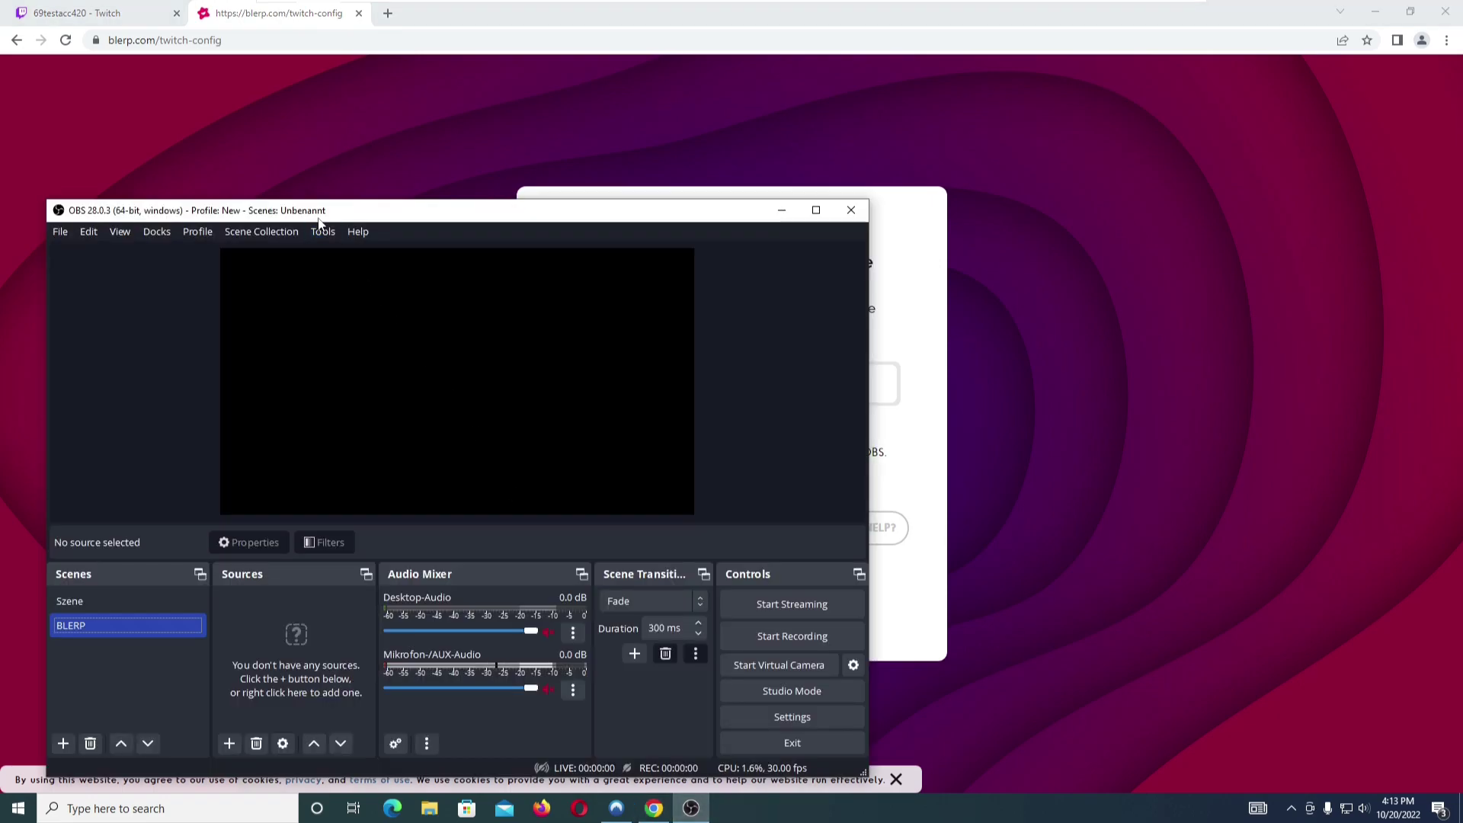
{"action": "right_click", "coordinate": [259, 597]}
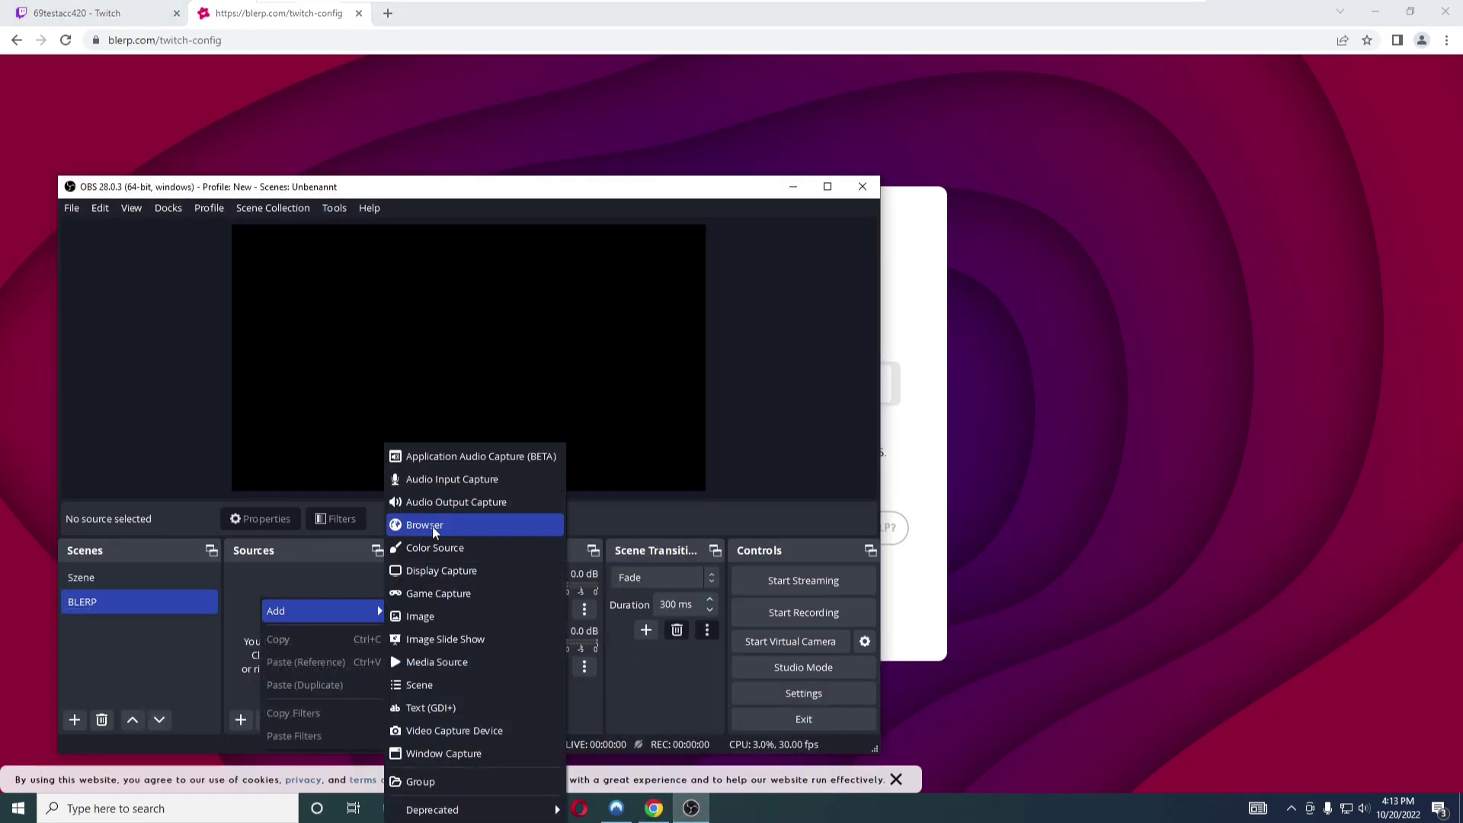
{"action": "left_click", "coordinate": [432, 526]}
{"action": "type", "text": "BLERP2"}
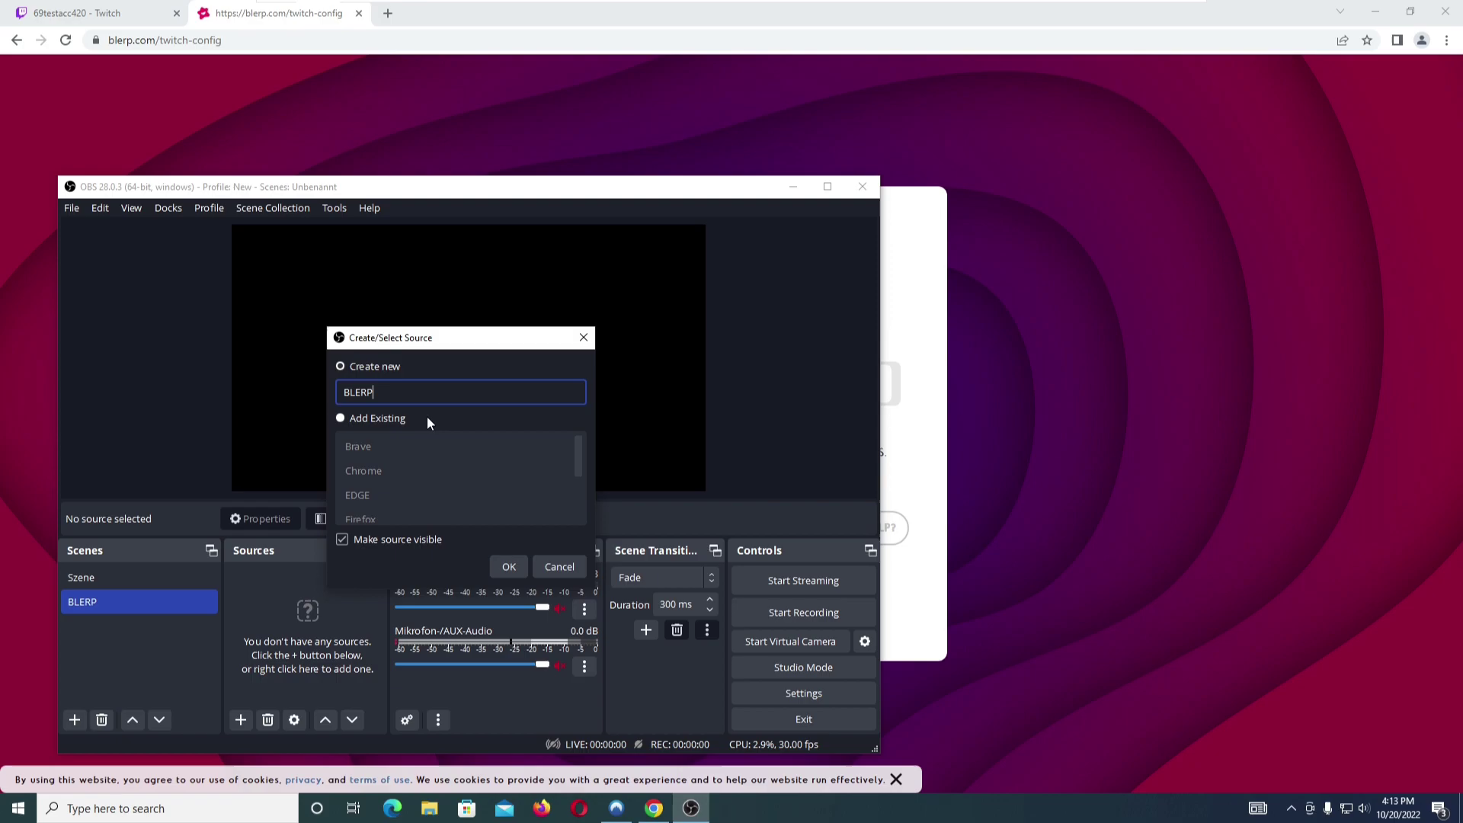
{"action": "left_click", "coordinate": [509, 567]}
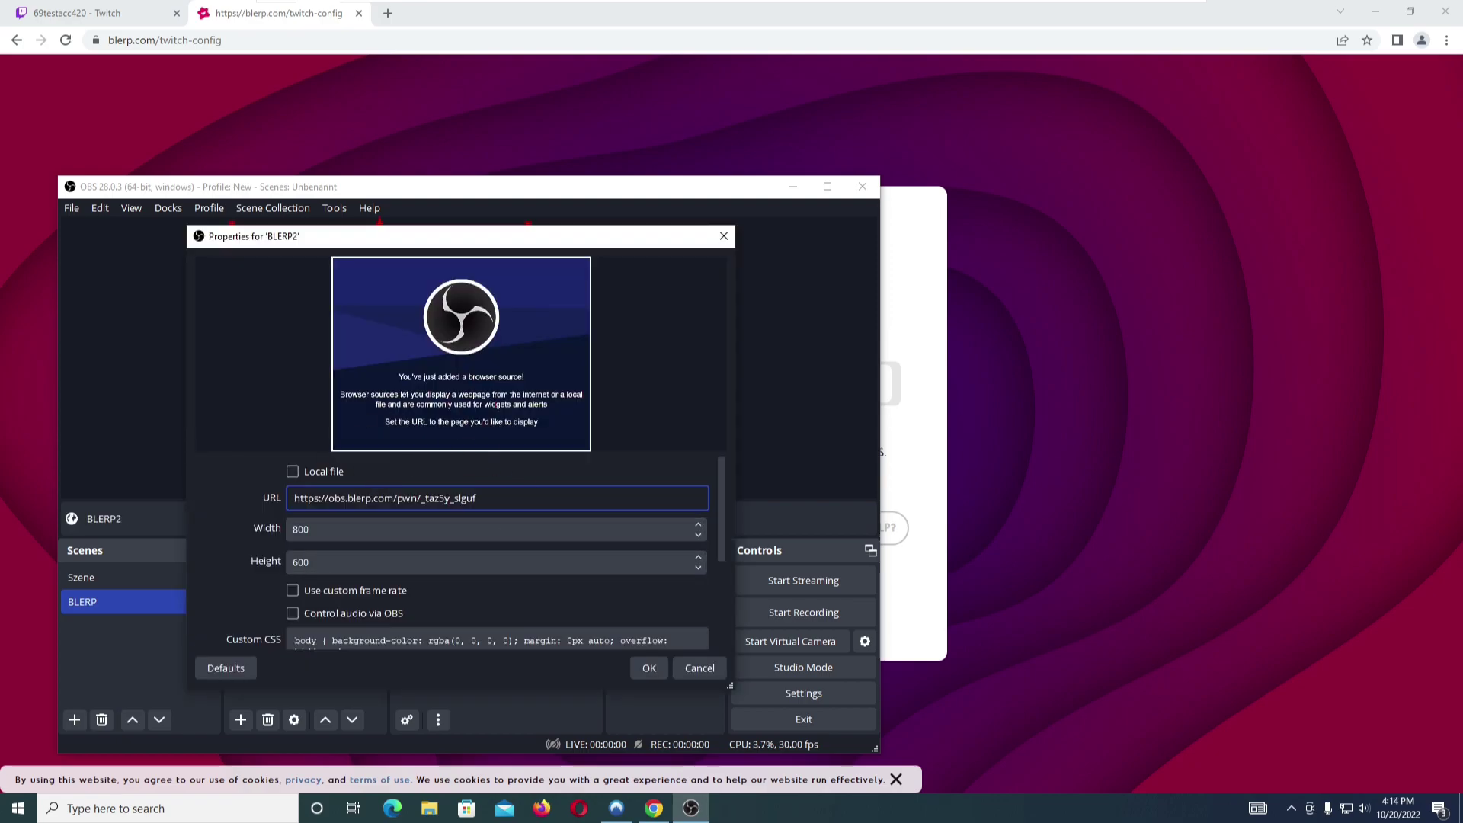
{"action": "left_click", "coordinate": [648, 669]}
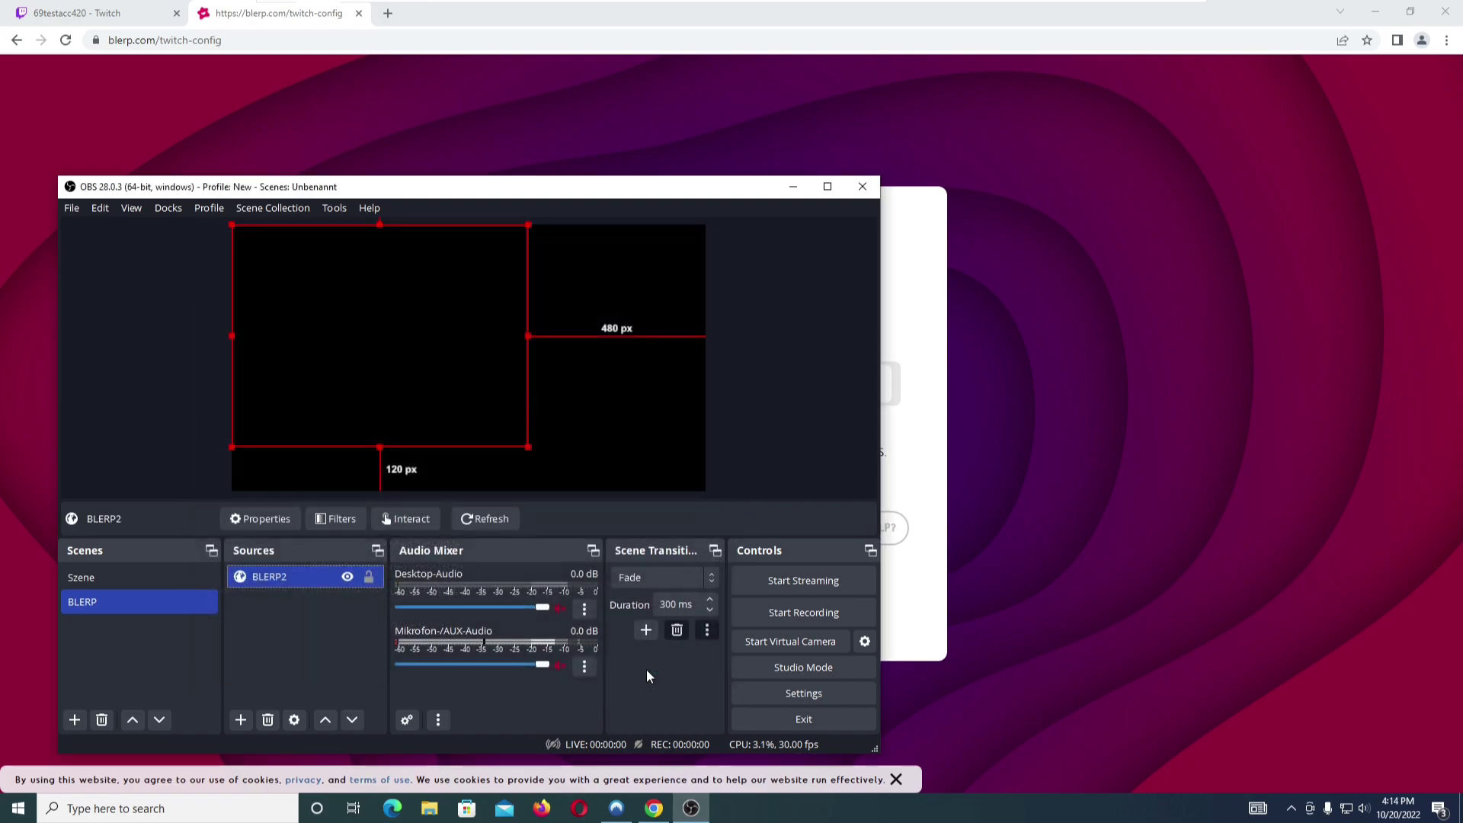
{"action": "left_click", "coordinate": [311, 637]}
- Play Blerp's test sound, check the alert in OBS, and continue setup
{"action": "mouse_move", "coordinate": [401, 192]}
{"action": "left_mouse_down"}
{"action": "mouse_move", "coordinate": [421, 161]}
{"action": "mouse_move", "coordinate": [378, 164]}
{"action": "left_mouse_up"}
{"action": "key", "text": "alt+Tab"}
{"action": "left_click", "coordinate": [615, 488]}
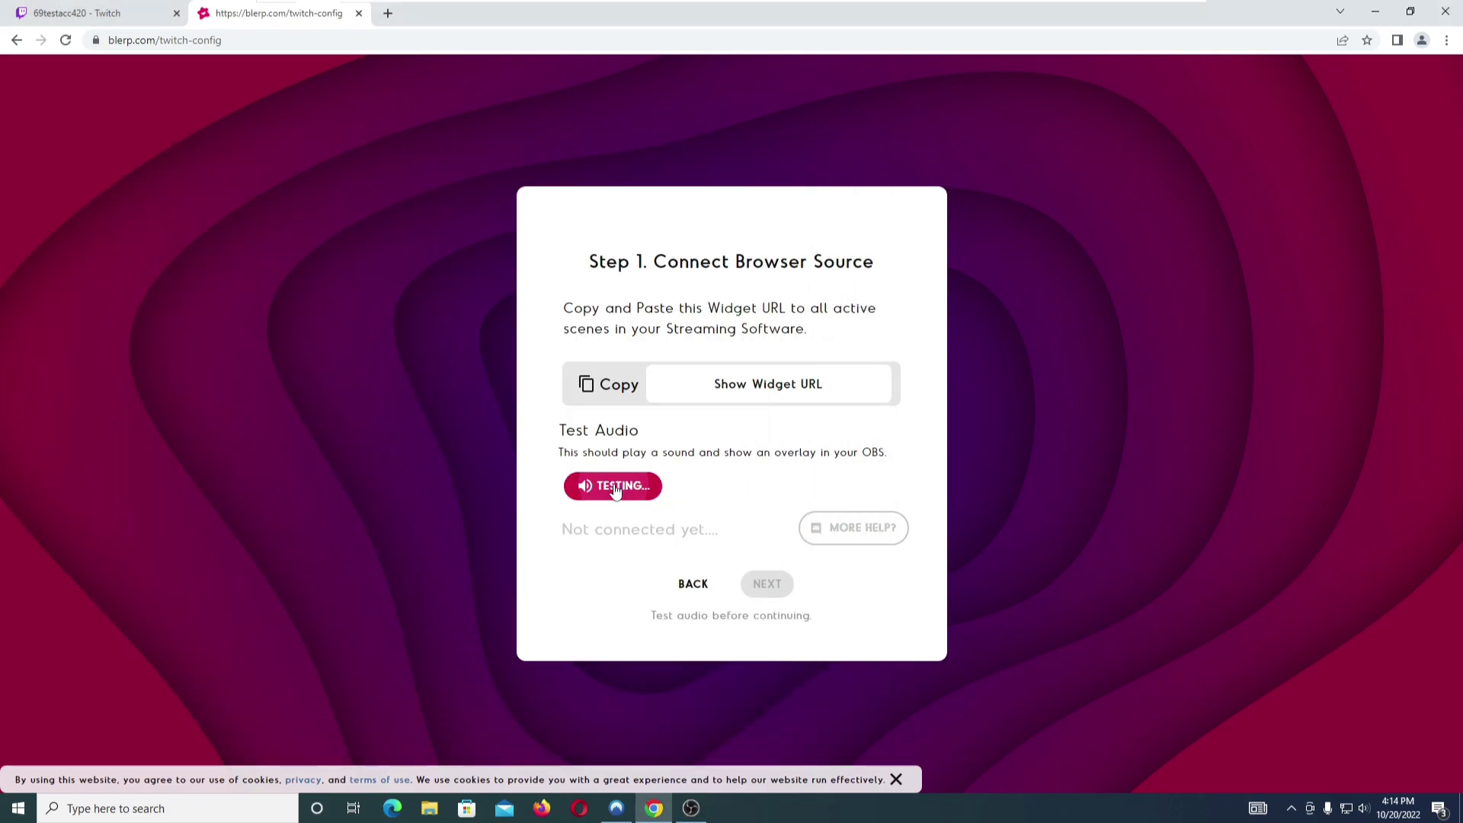
{"action": "left_click", "coordinate": [692, 808]}
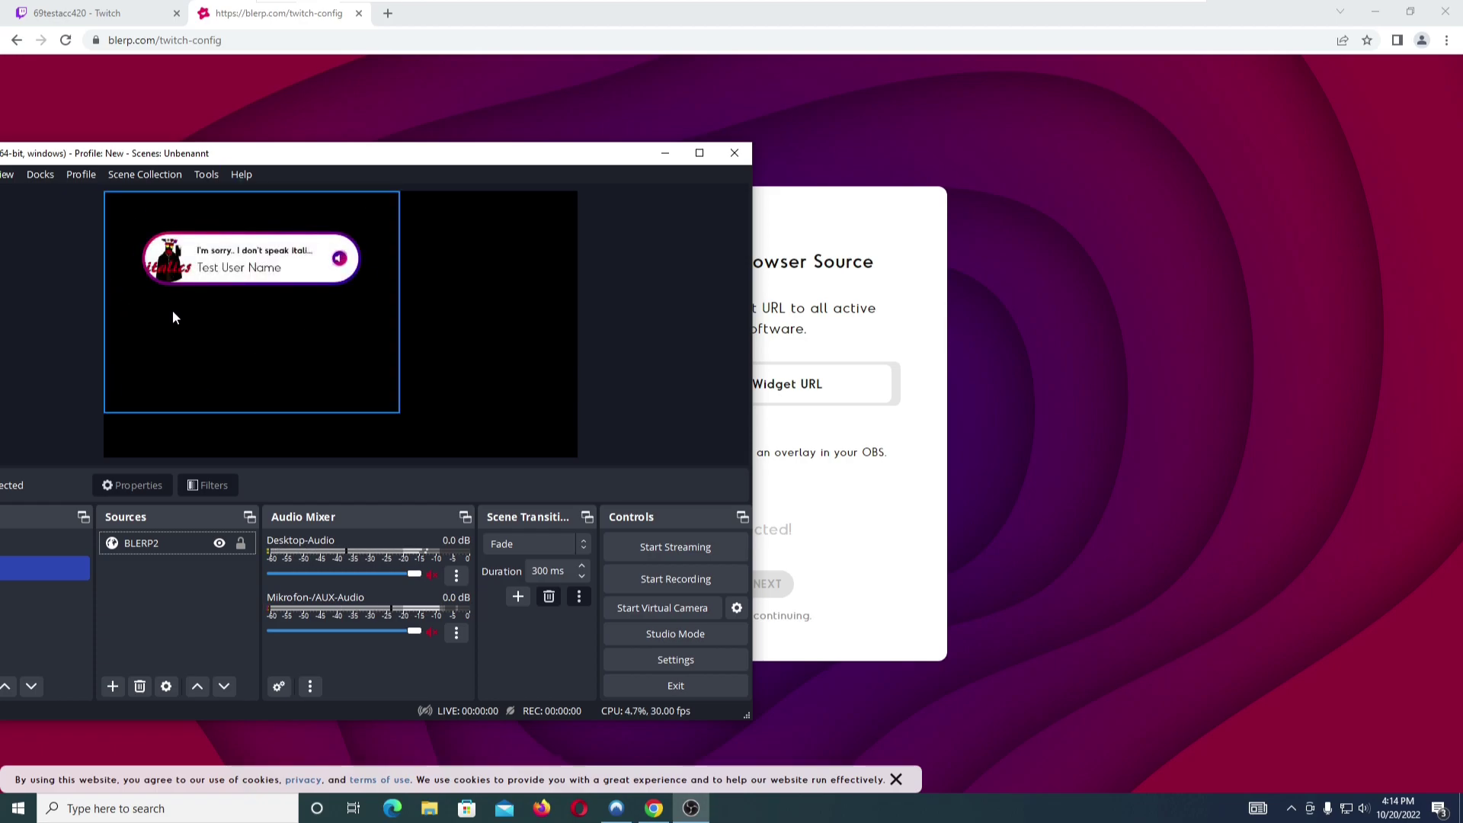
{"action": "left_click", "coordinate": [874, 519]}
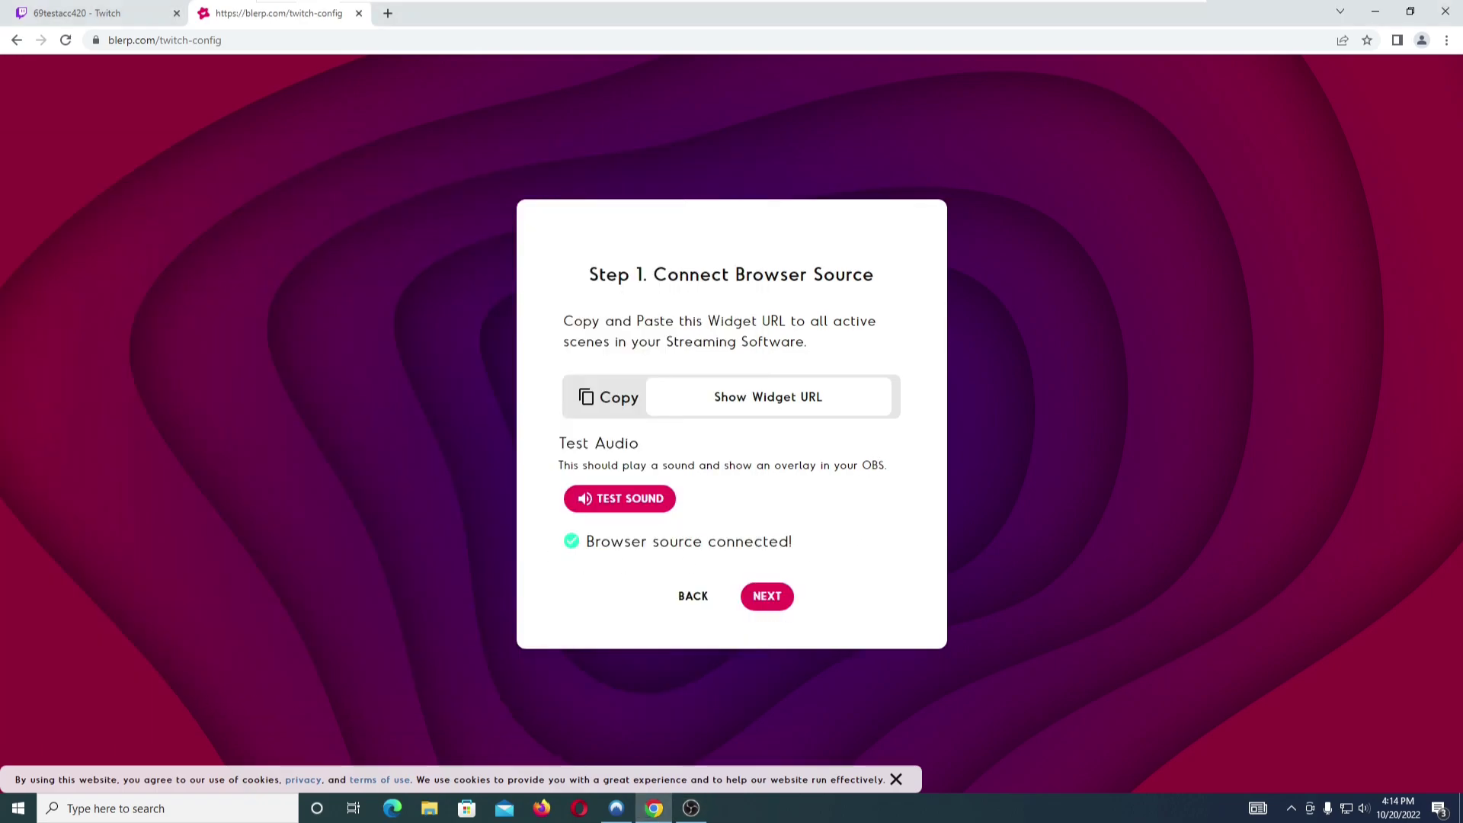
{"action": "left_click_drag", "start_coordinate": [599, 541], "coordinate": [785, 543]}
{"action": "left_click", "coordinate": [765, 601]}
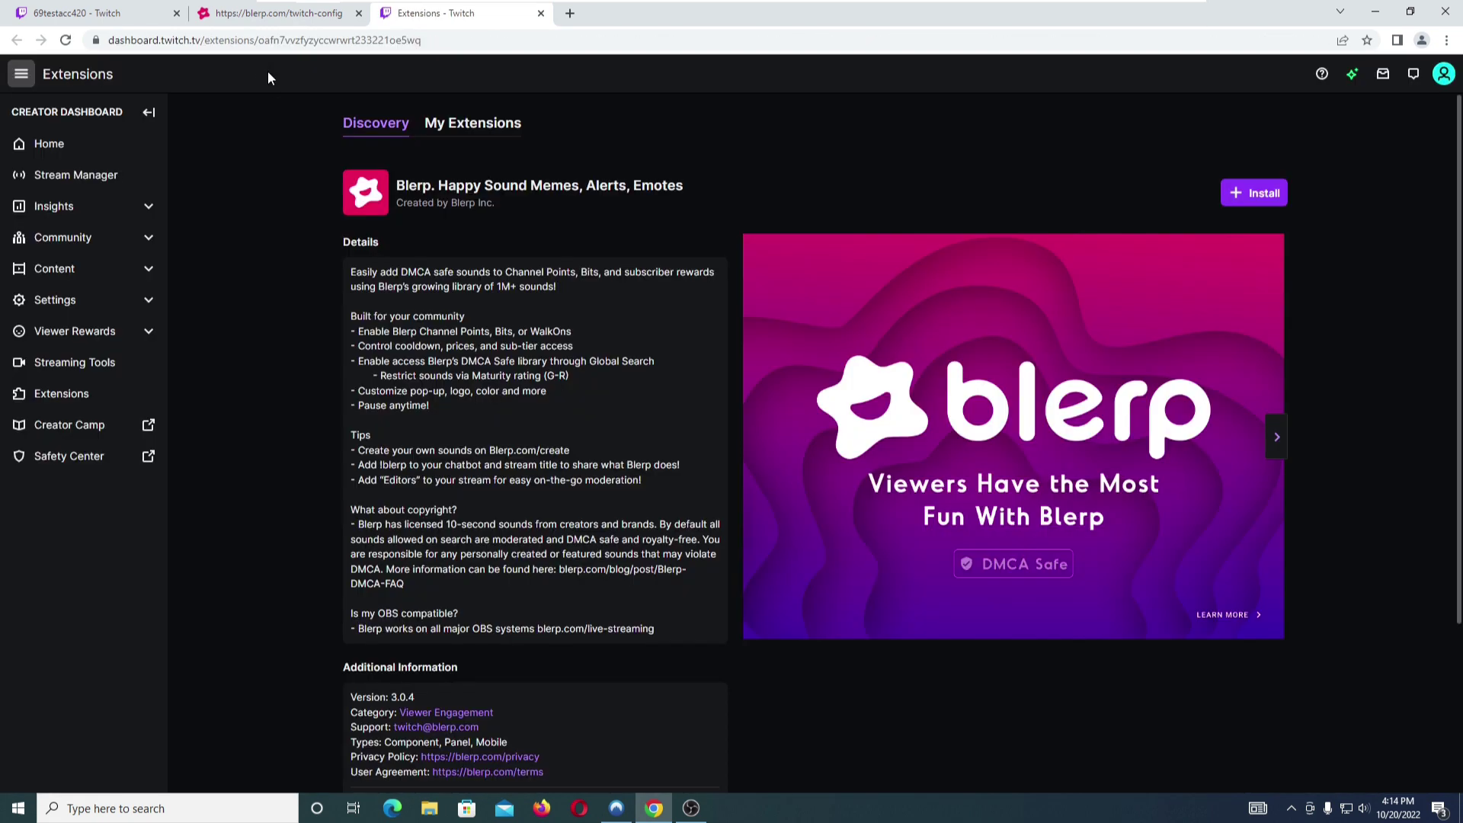
- Install and configure the Blerp extension on Twitch, then return to the blerp.com tab
{"action": "left_click", "coordinate": [1250, 194]}
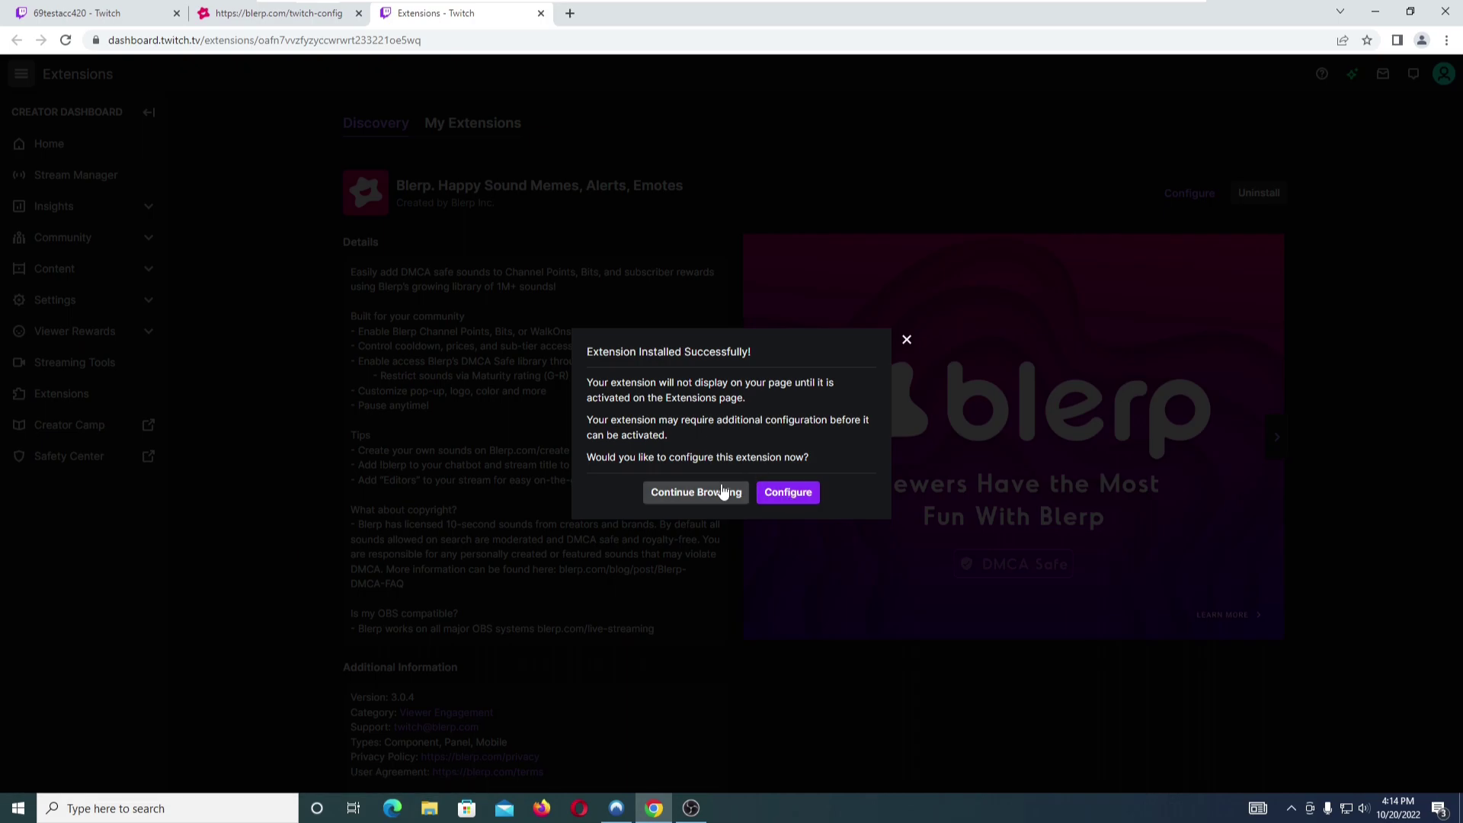
{"action": "left_click", "coordinate": [793, 492]}
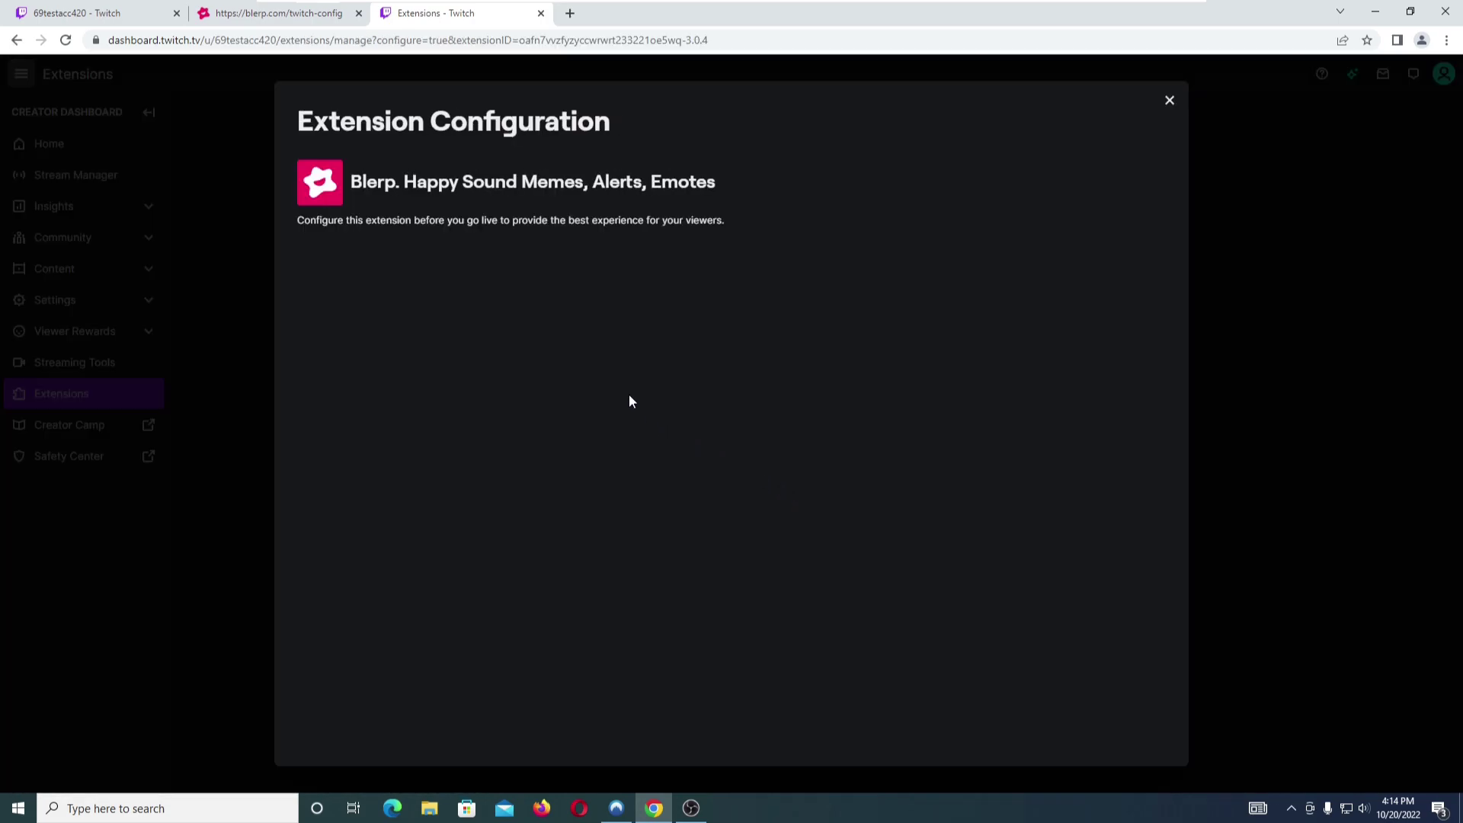
{"action": "left_click", "coordinate": [259, 13]}
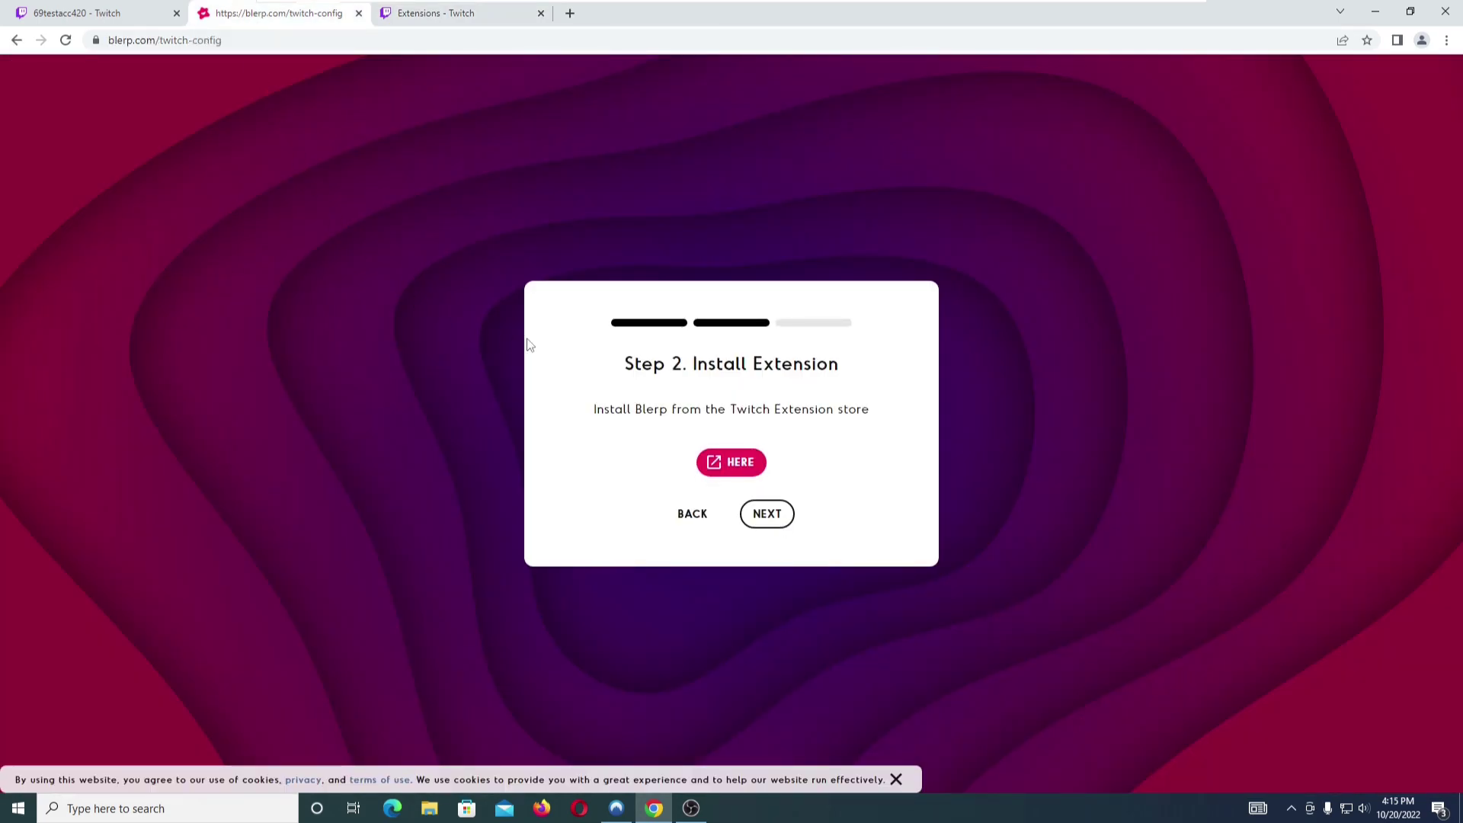
- Activate the Blerp extension as Panel 1 and finish setup to reach the dashboard
{"action": "left_click", "coordinate": [766, 514]}
{"action": "left_click", "coordinate": [587, 333]}
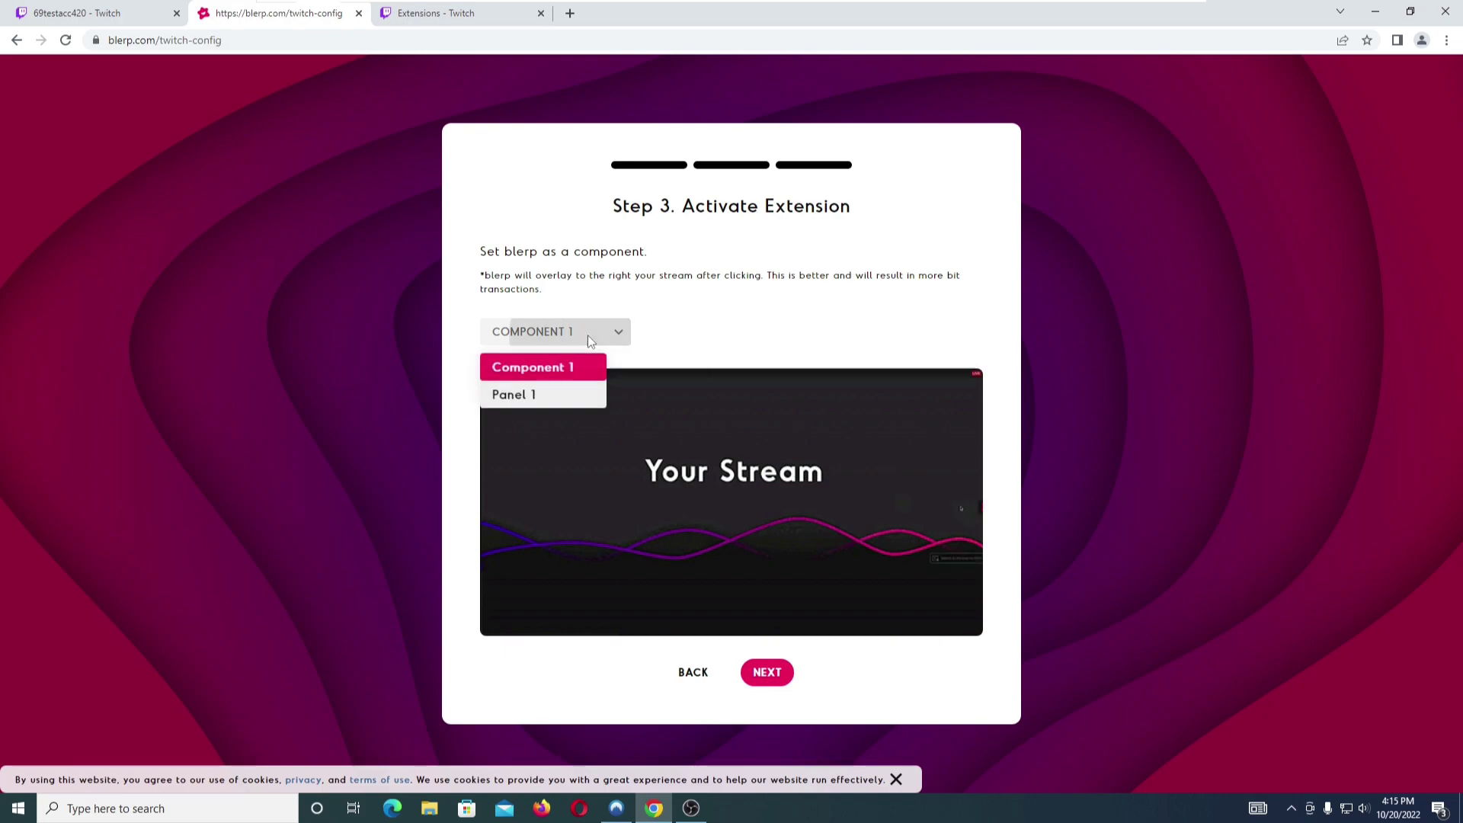
{"action": "left_click", "coordinate": [541, 396]}
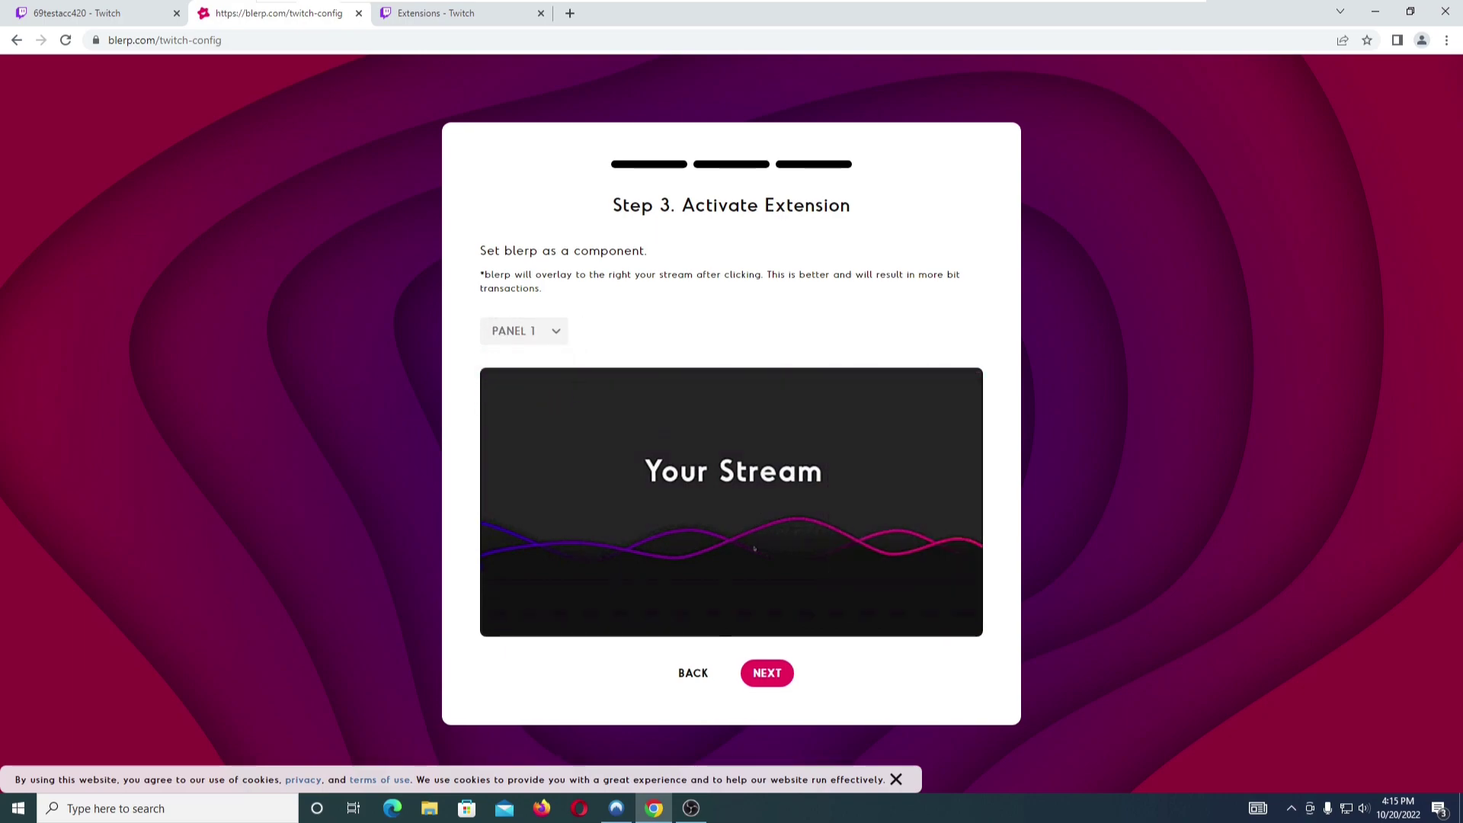
{"action": "left_click", "coordinate": [783, 678]}
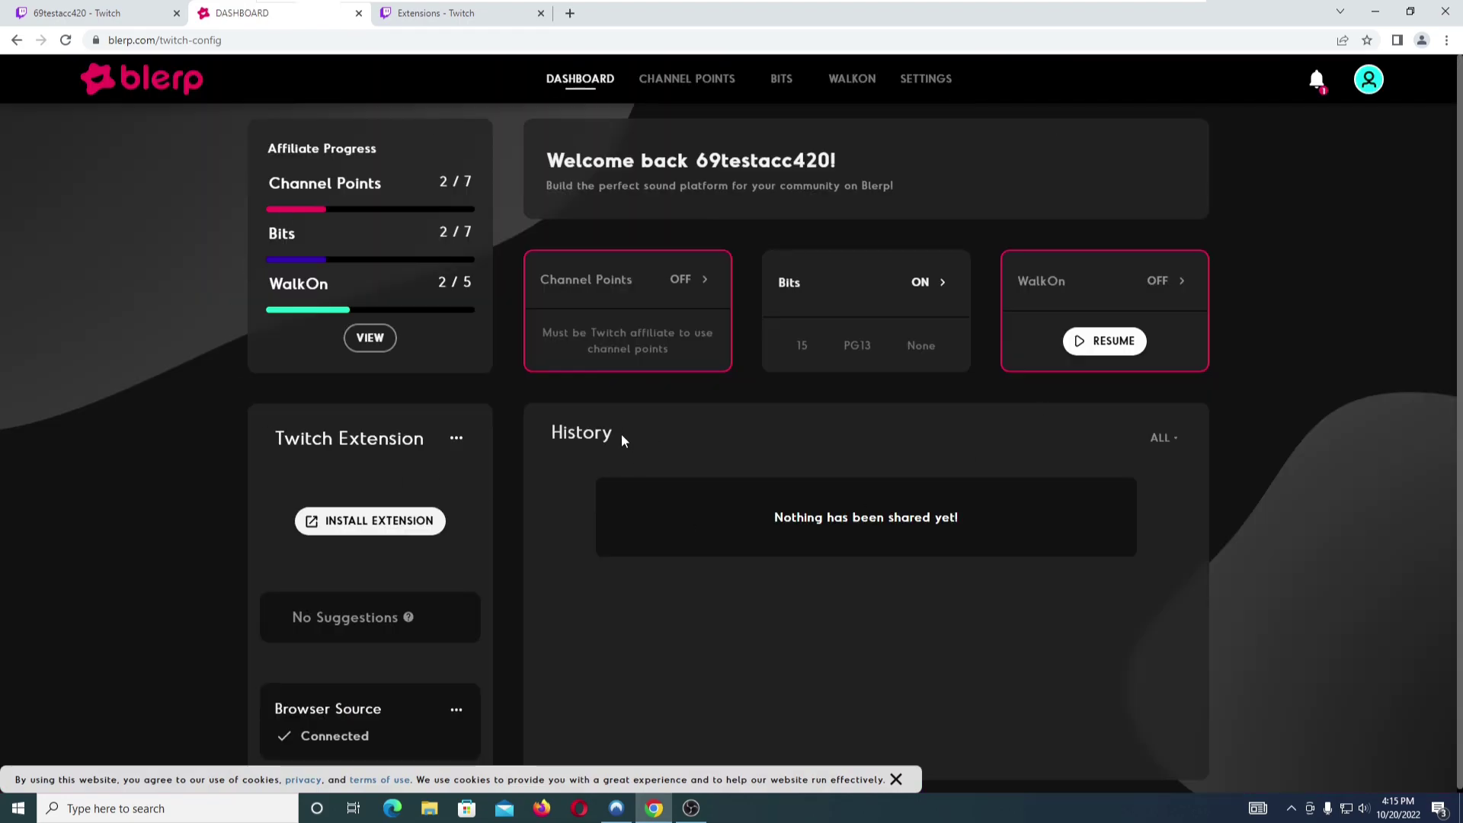
- Close the Twitch extension configuration and go to the channel's About section
{"action": "left_click", "coordinate": [451, 19]}
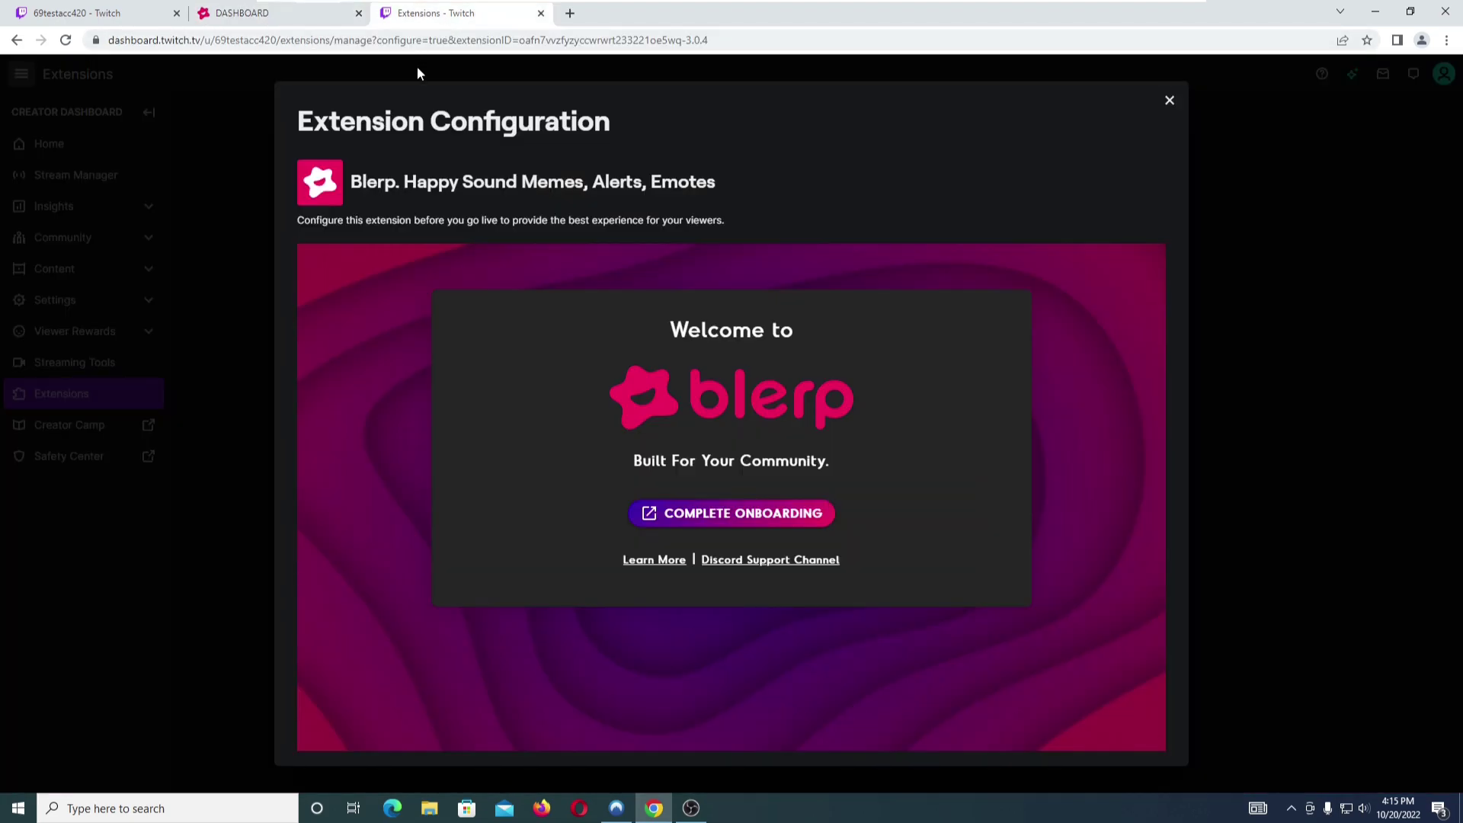
{"action": "left_click", "coordinate": [1169, 102]}
{"action": "left_click", "coordinate": [1445, 74]}
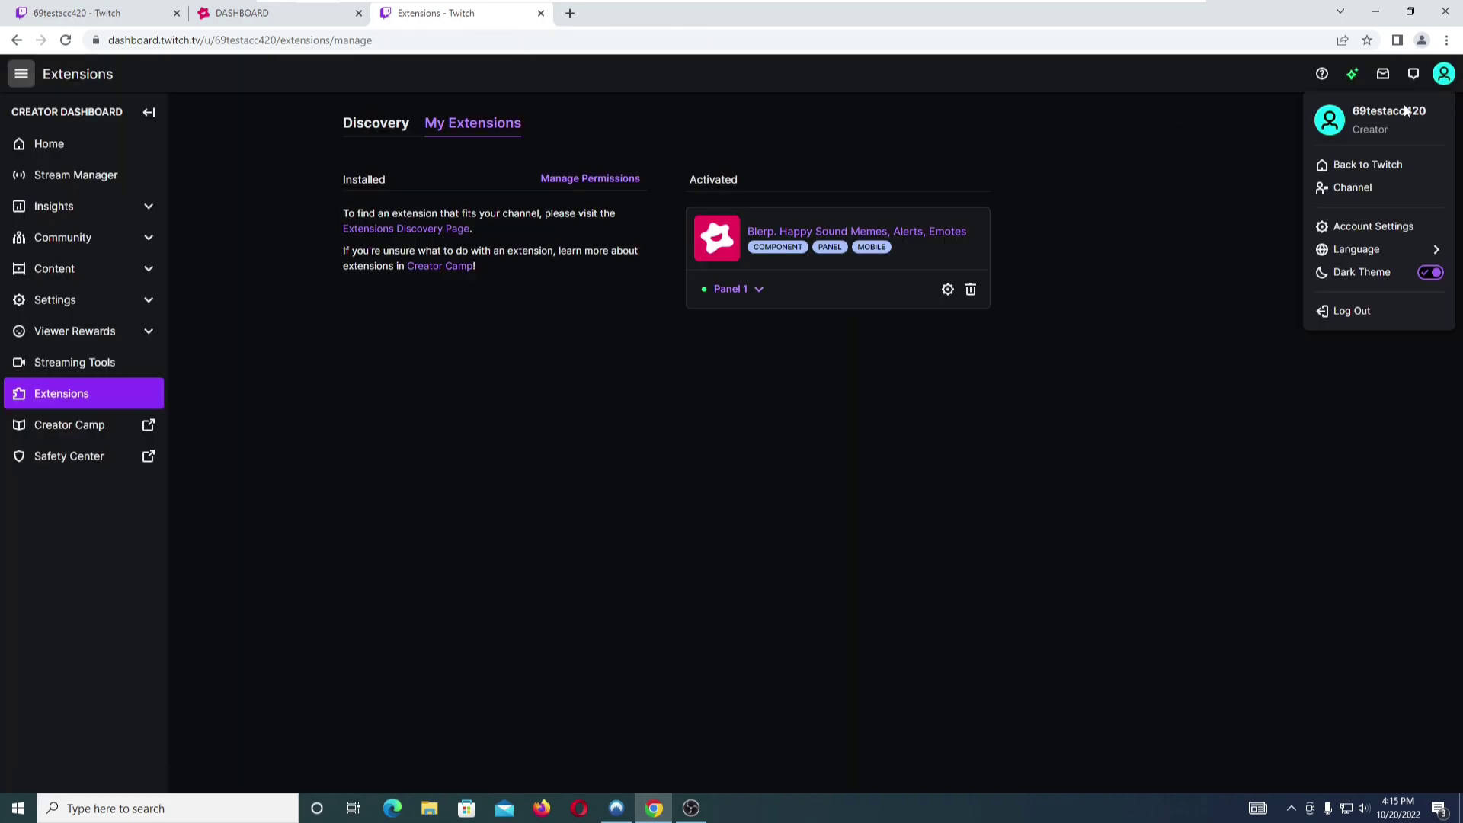
{"action": "left_click", "coordinate": [1363, 199]}
{"action": "left_click", "coordinate": [288, 552]}
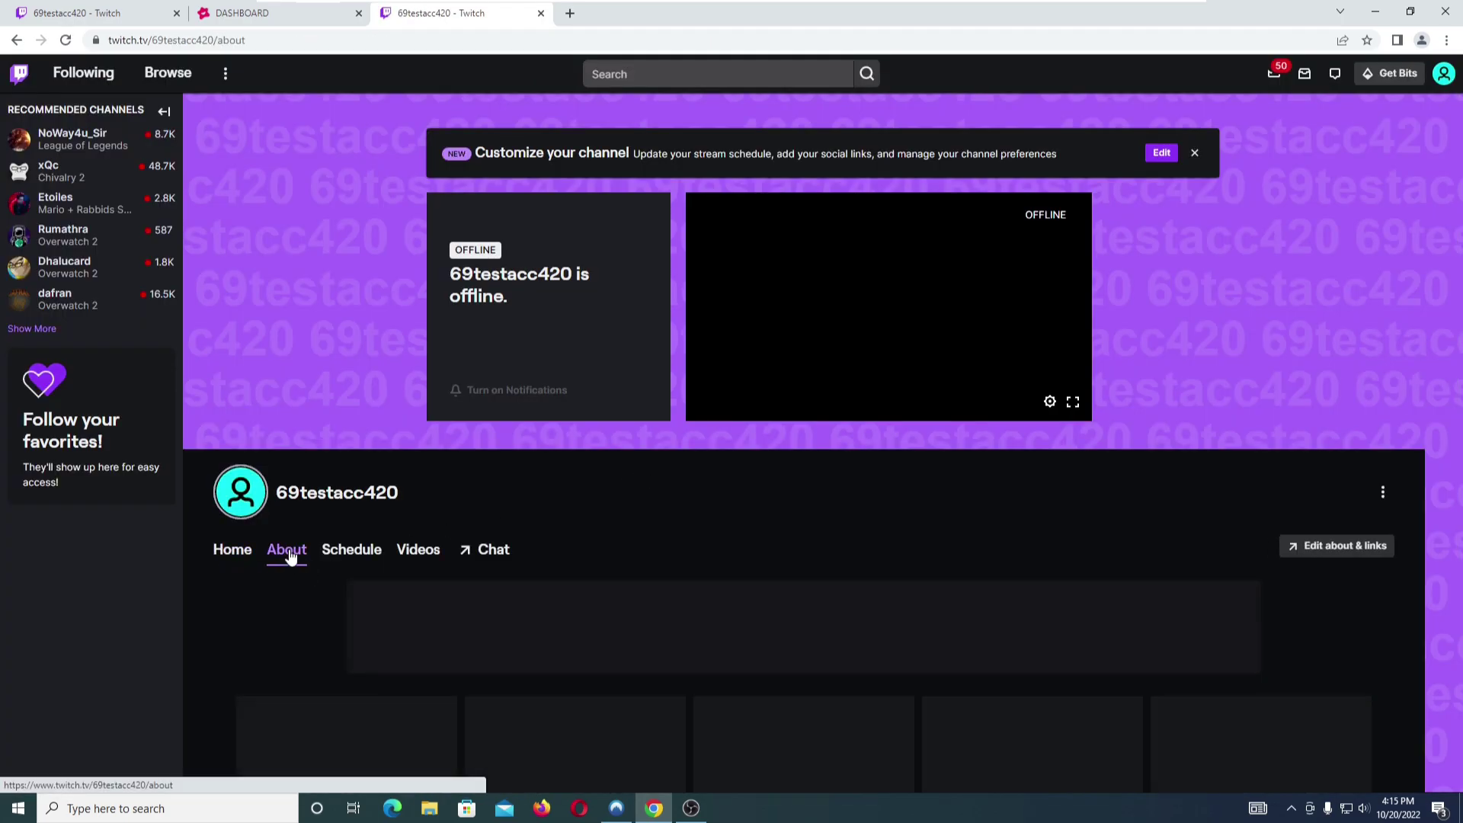
{"action": "scroll", "coordinate": [381, 473], "scroll_direction": "down", "scroll_amount": 3}
{"action": "scroll", "coordinate": [359, 510], "scroll_direction": "down", "scroll_amount": 2}
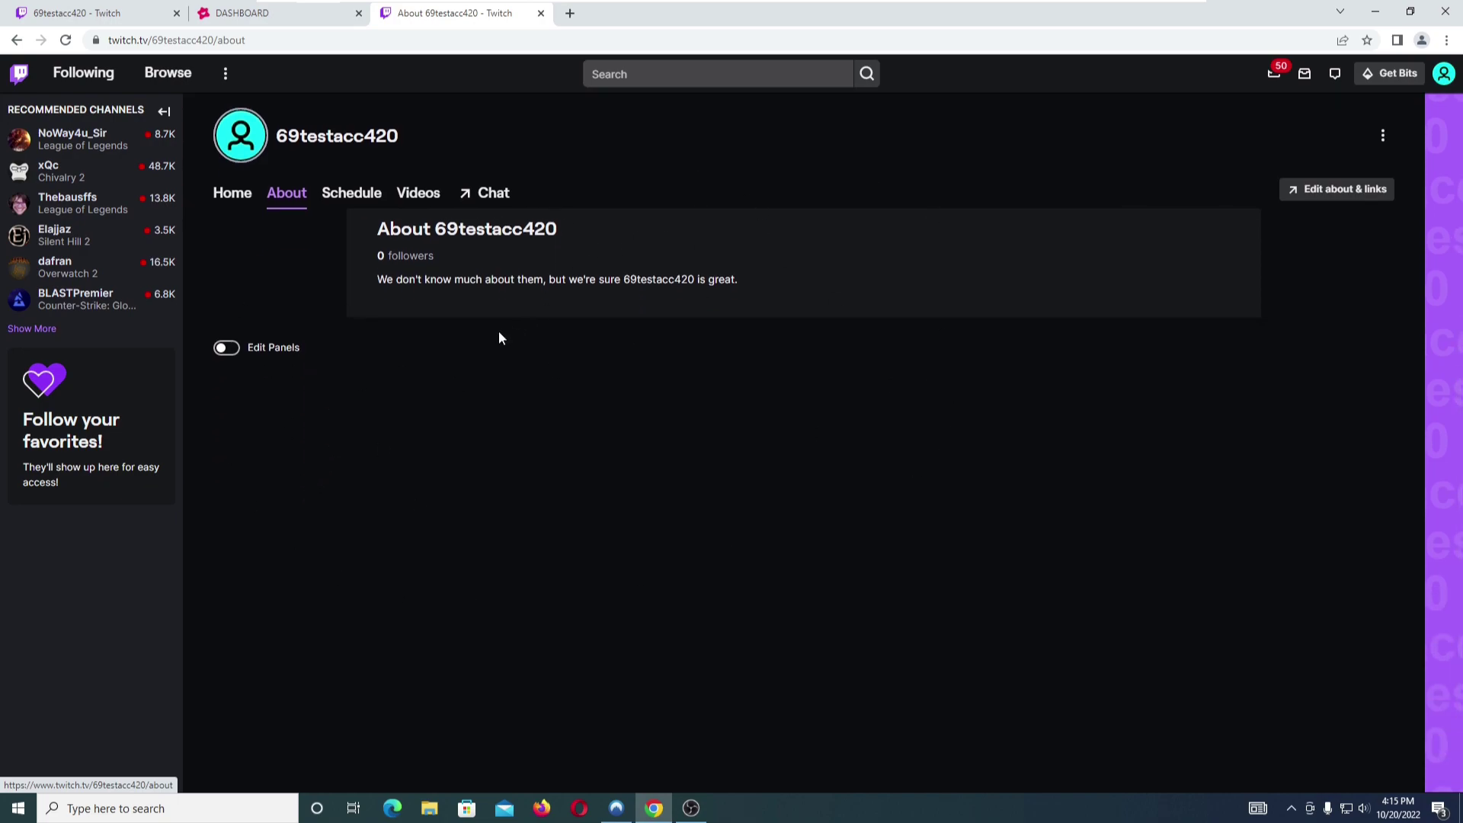
- Add the Blerp extension panel in Edit Panels, then turn editing off to preview it
{"action": "left_click", "coordinate": [227, 347]}
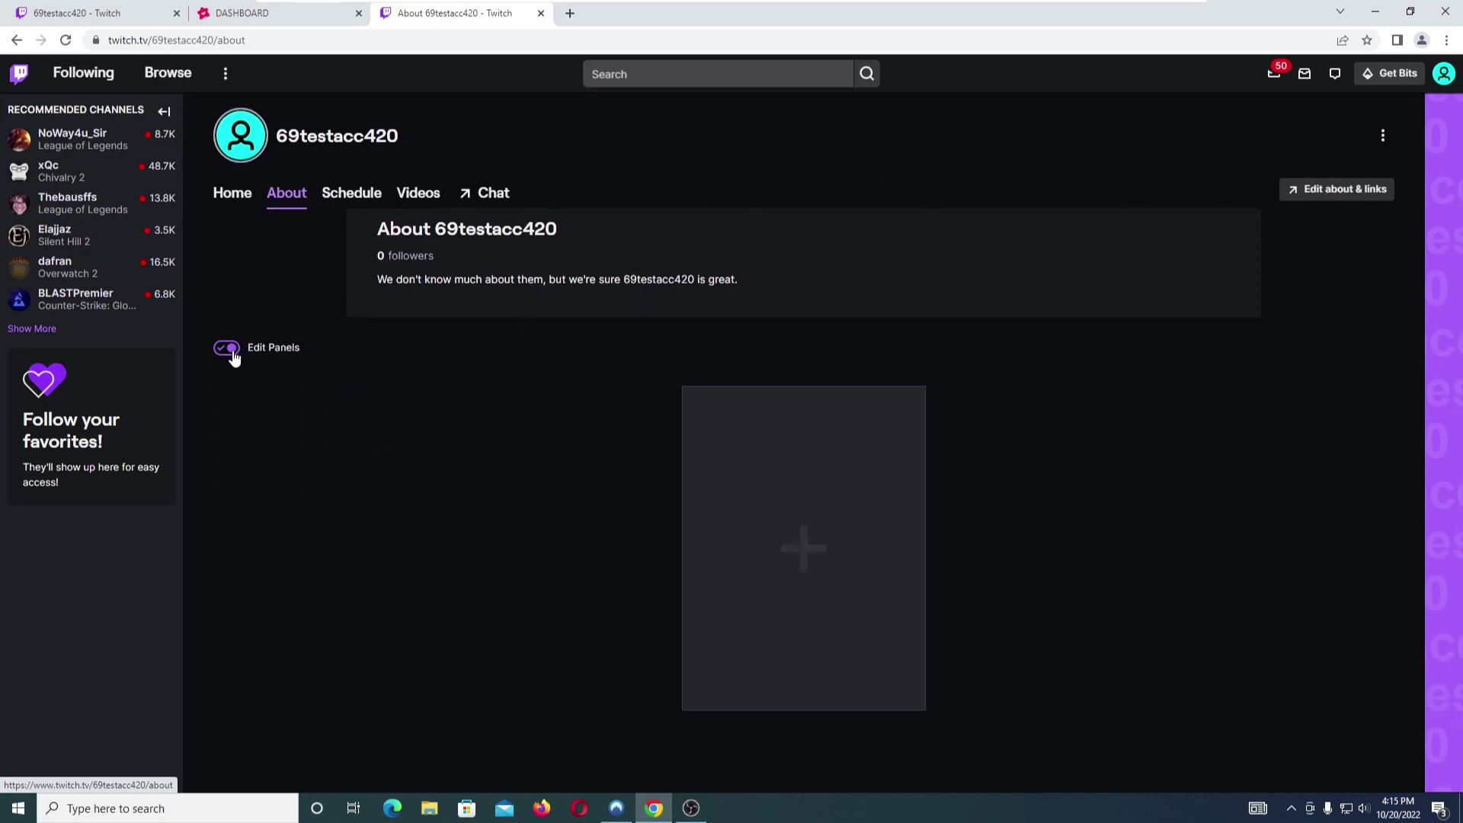
{"action": "left_click", "coordinate": [784, 564]}
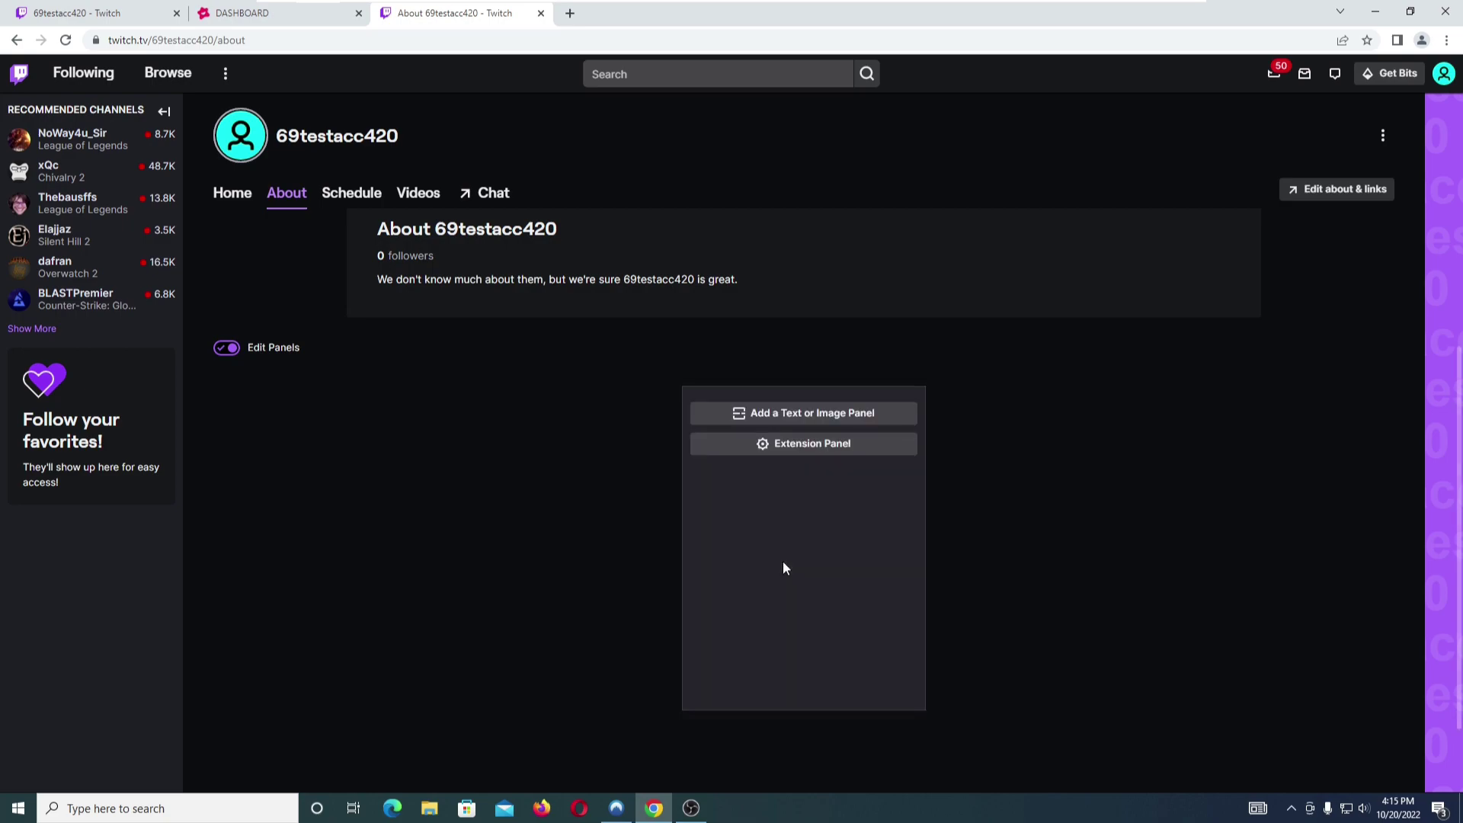
{"action": "left_click", "coordinate": [799, 445]}
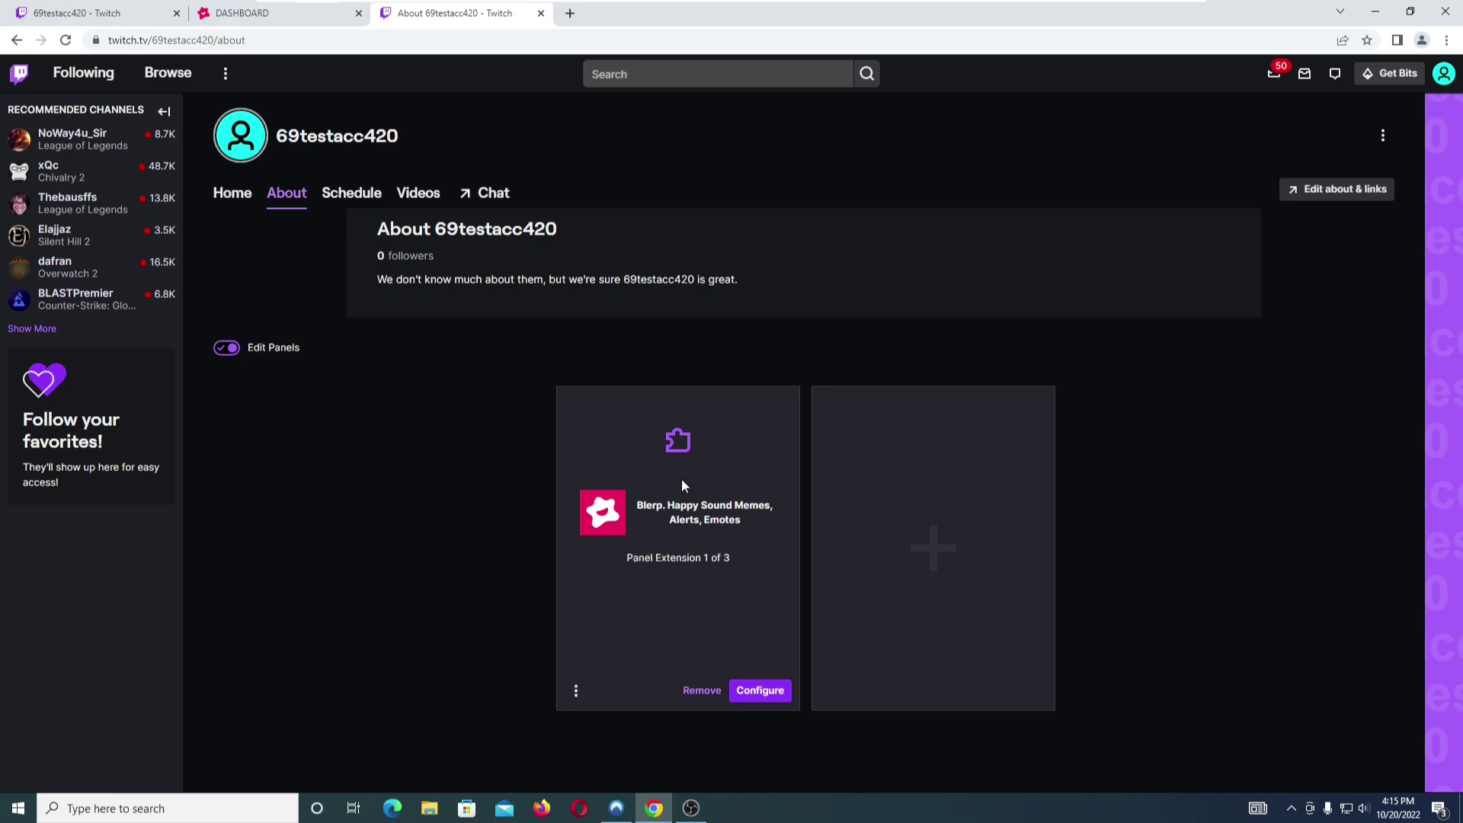
{"action": "mouse_move", "coordinate": [654, 499]}
{"action": "left_mouse_down"}
{"action": "mouse_move", "coordinate": [1137, 528]}
{"action": "mouse_move", "coordinate": [698, 516]}
{"action": "left_mouse_up"}
{"action": "left_click", "coordinate": [227, 347]}
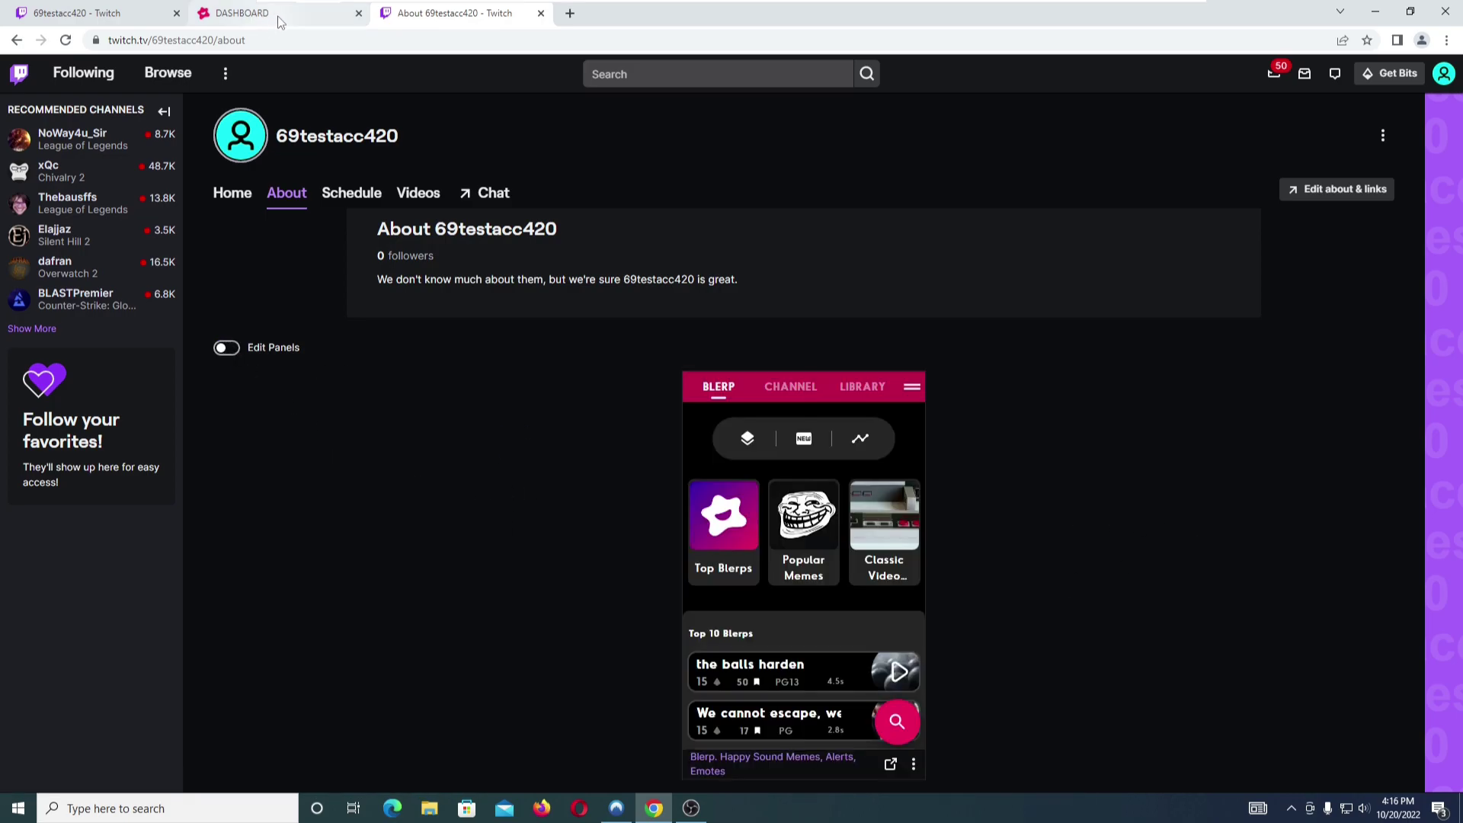
- Back on the Blerp dashboard, leave WalkOn off and open the Channel Points settings
{"action": "left_click", "coordinate": [282, 17]}
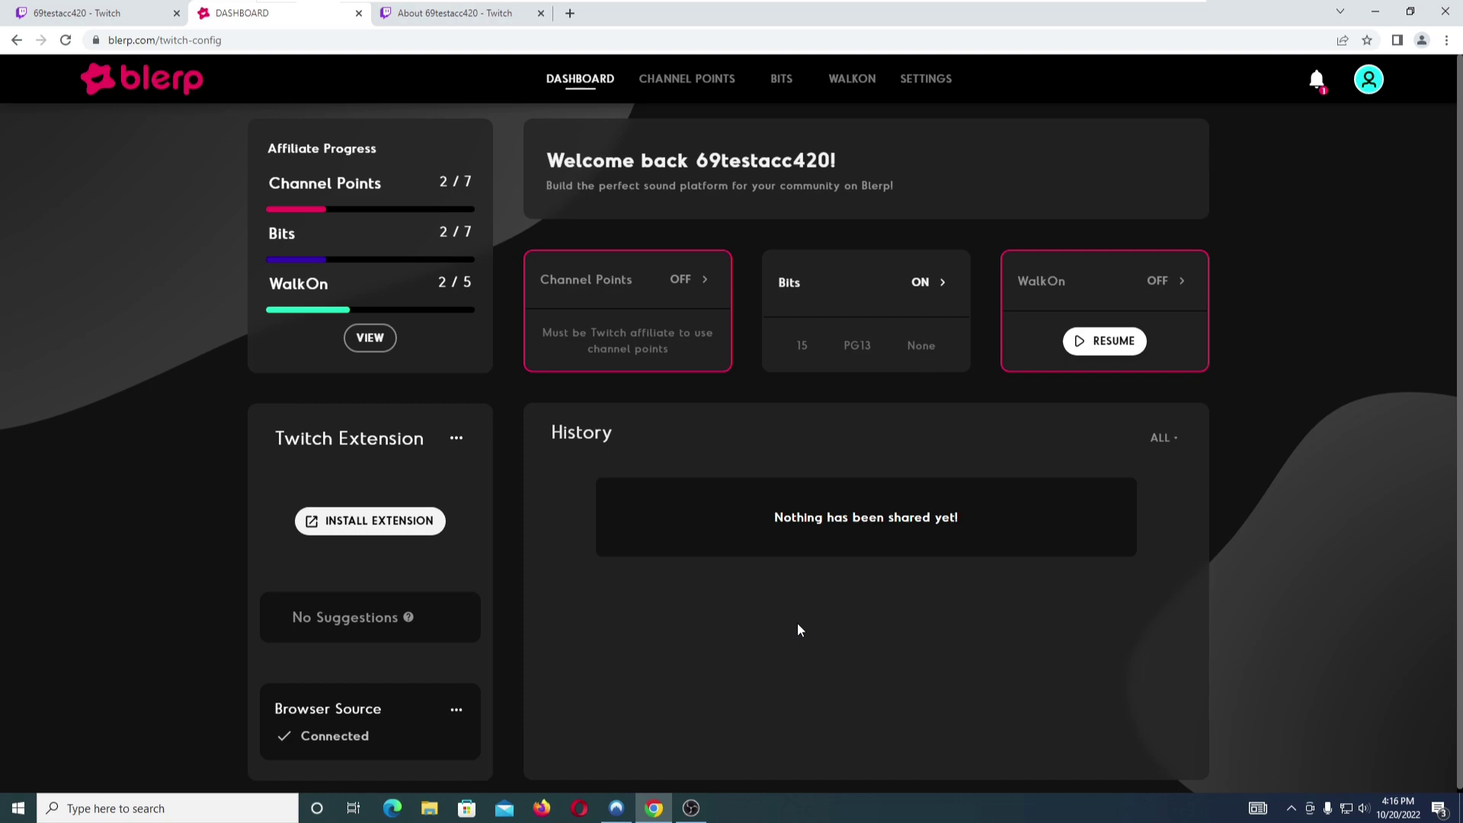
{"action": "left_click", "coordinate": [1148, 286]}
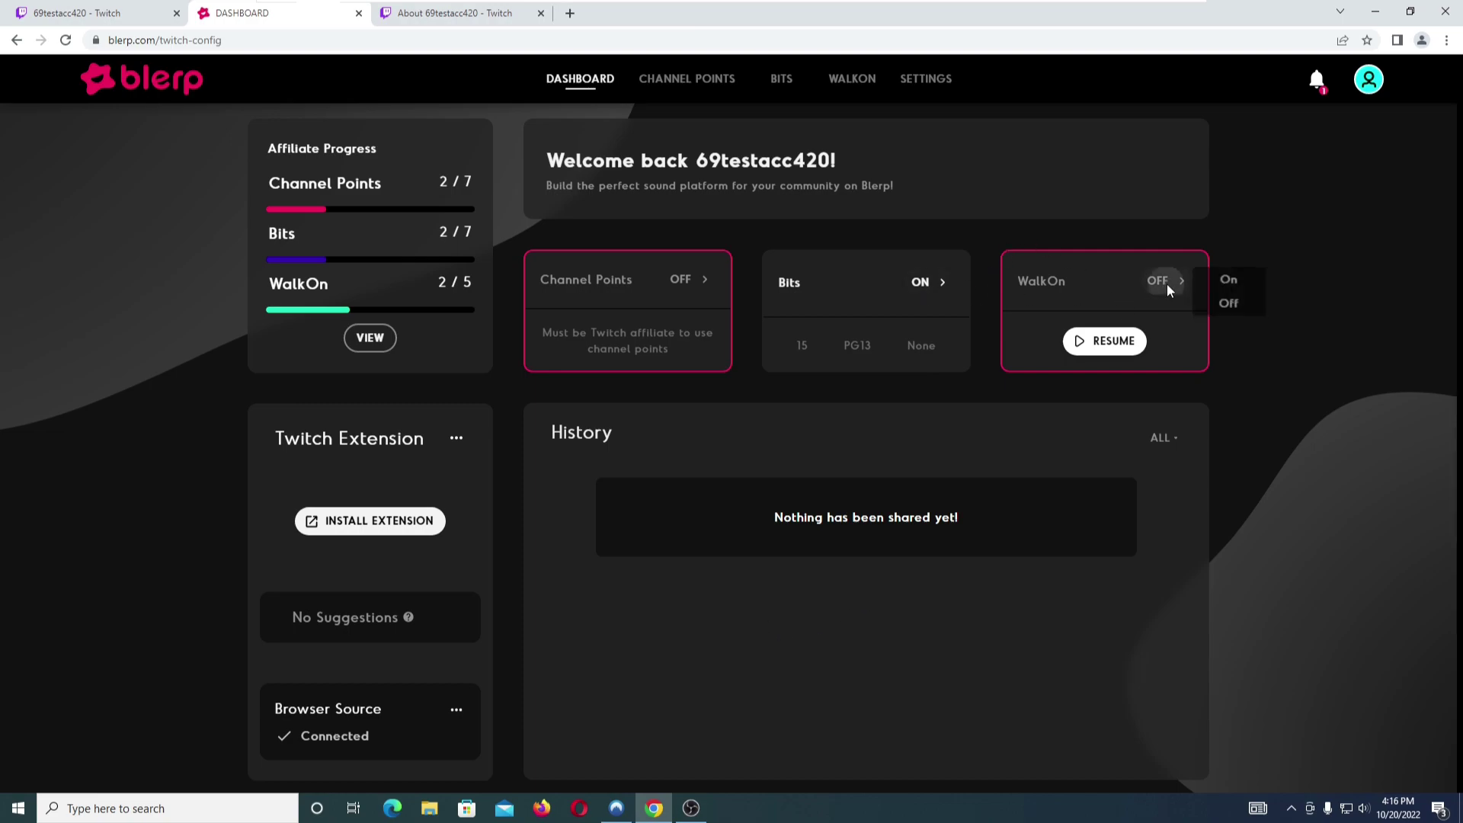
{"action": "left_click", "coordinate": [1223, 291]}
{"action": "left_click", "coordinate": [640, 304]}
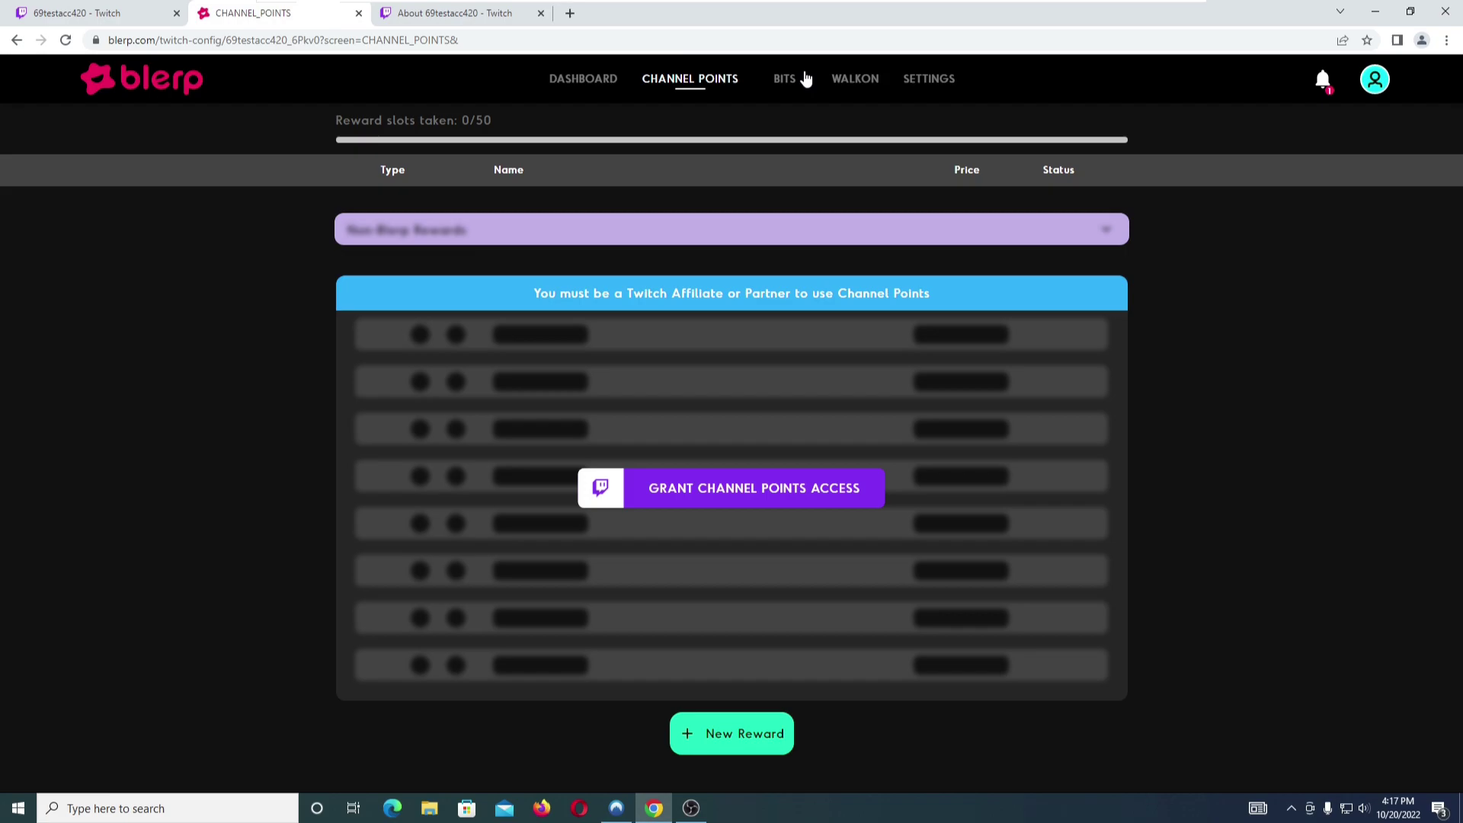
- Set up Bits with a PG-13 search rating and a default of 50 bits per sound
{"action": "left_click", "coordinate": [786, 83]}
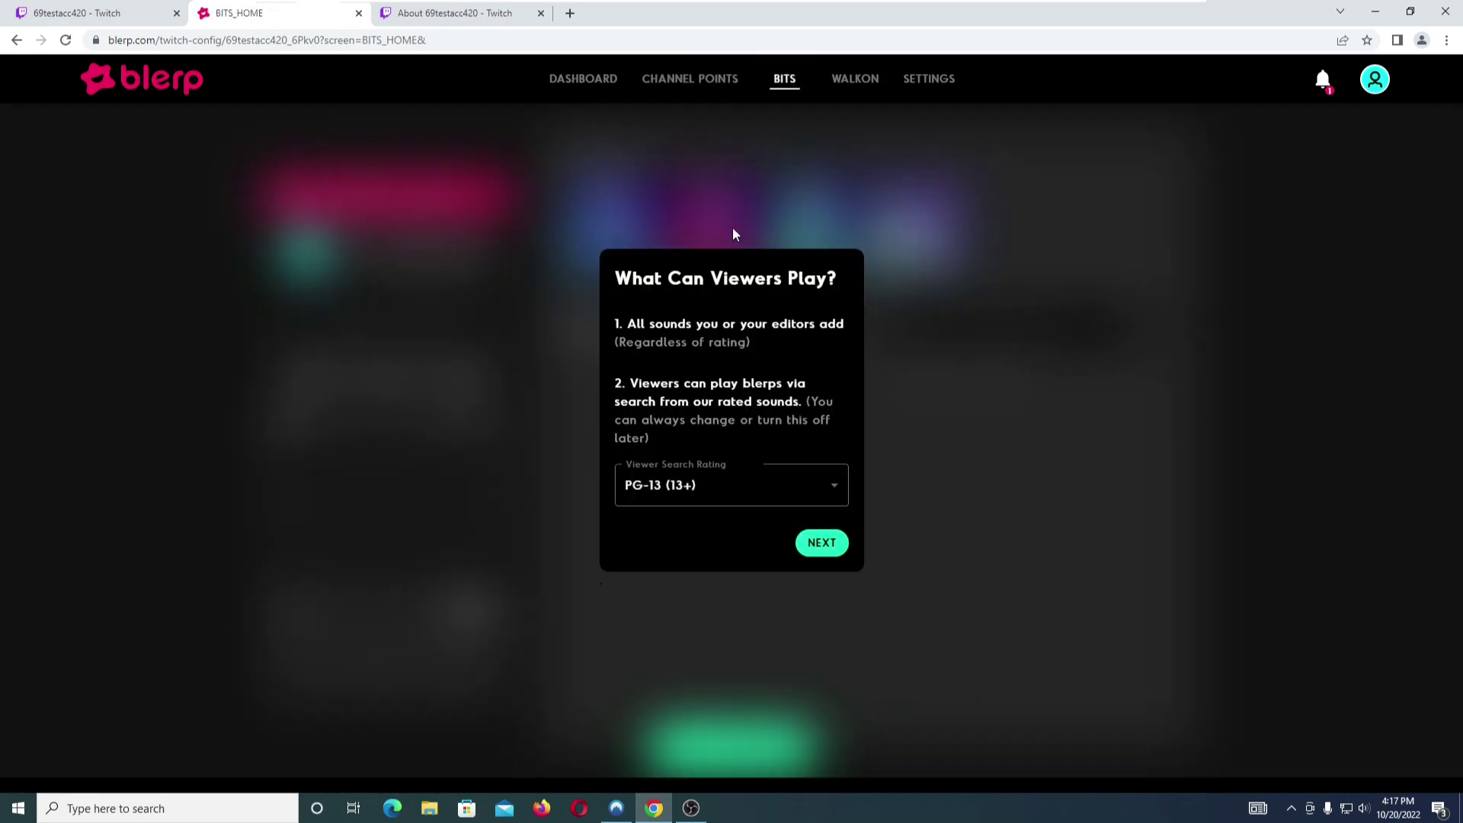
{"action": "left_click", "coordinate": [738, 485]}
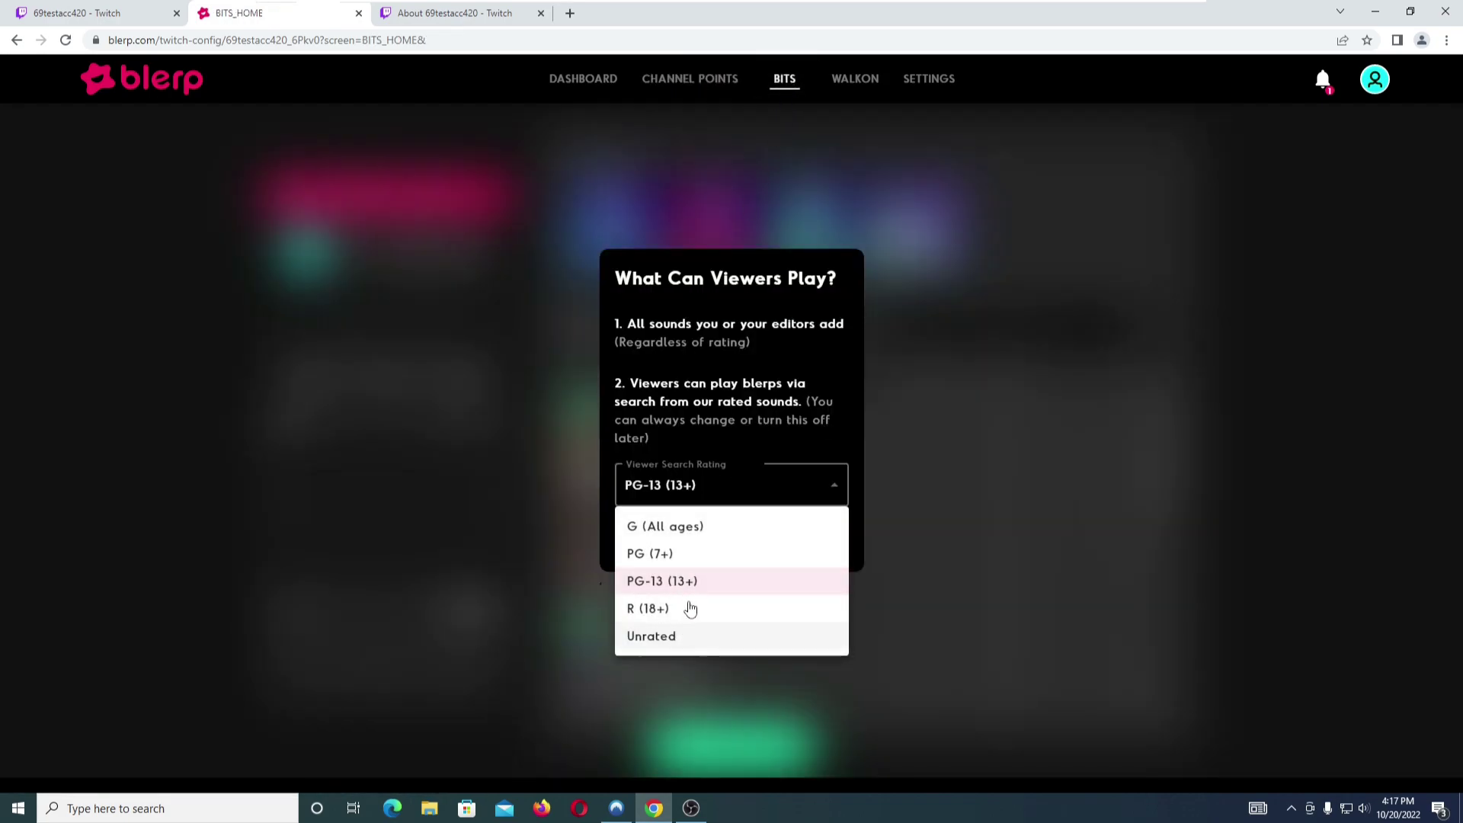
{"action": "left_click", "coordinate": [796, 433]}
{"action": "left_click", "coordinate": [802, 547]}
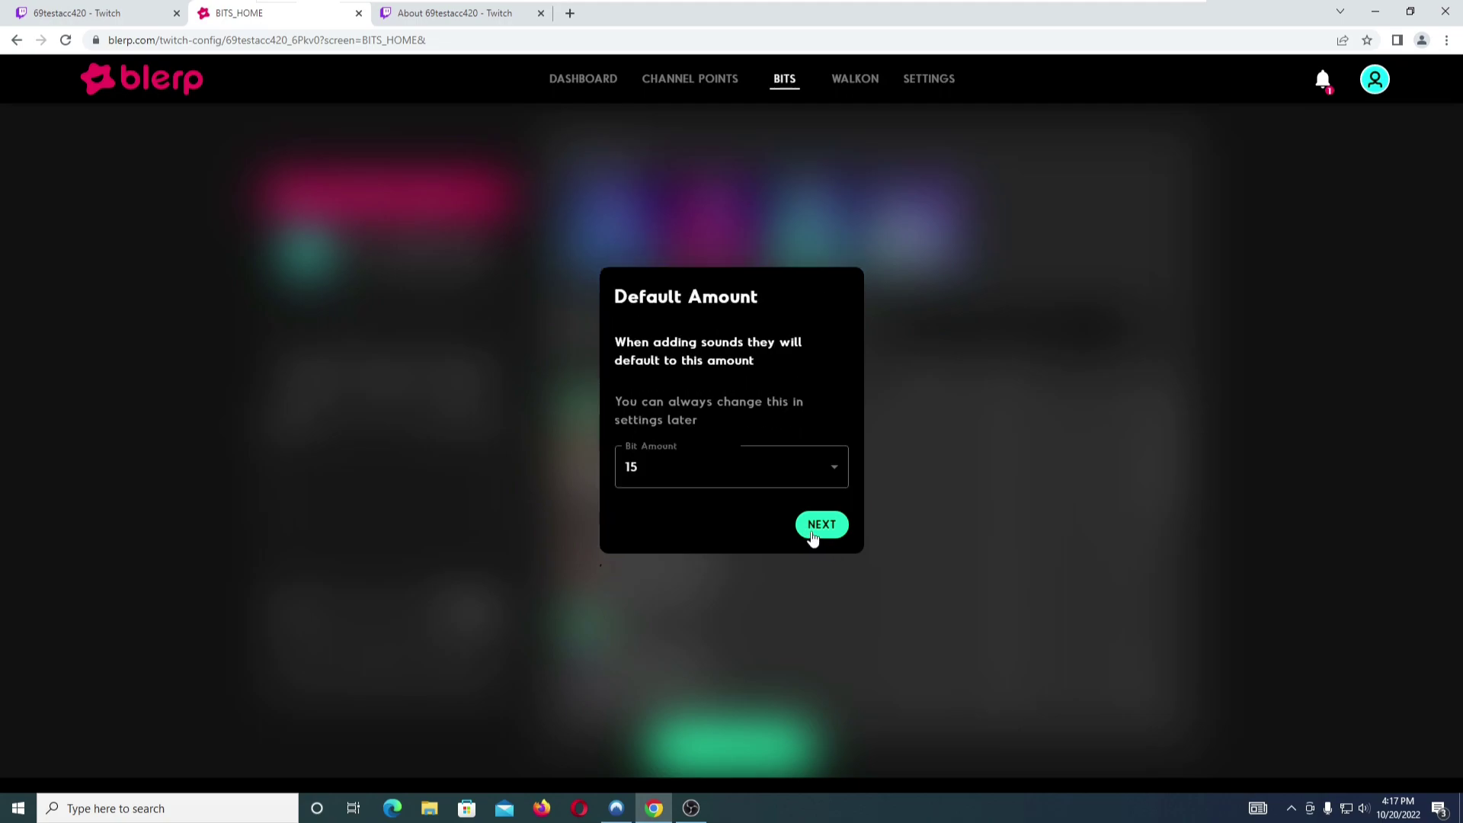
{"action": "left_click", "coordinate": [831, 463]}
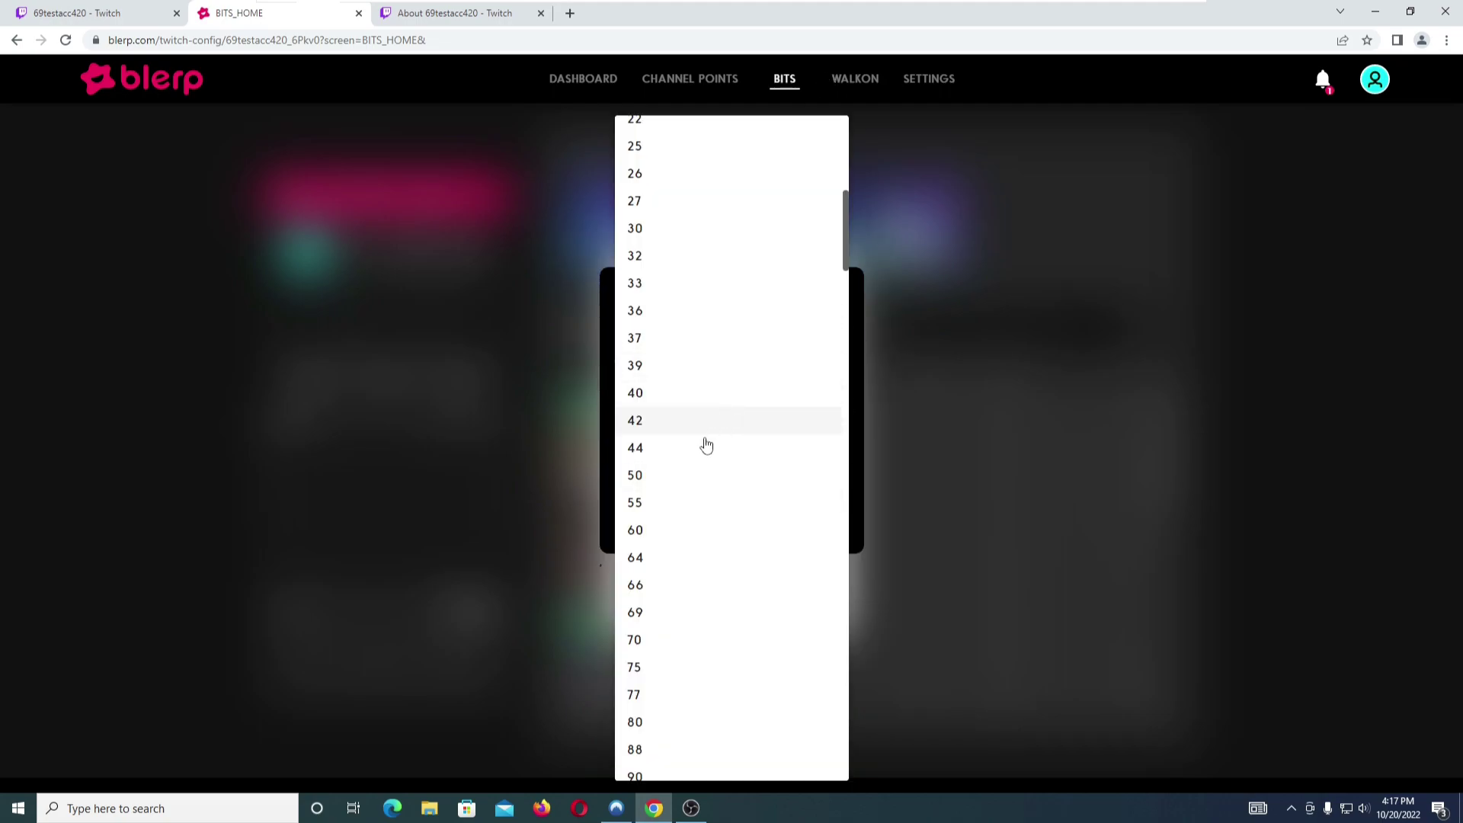
{"action": "left_click", "coordinate": [640, 477]}
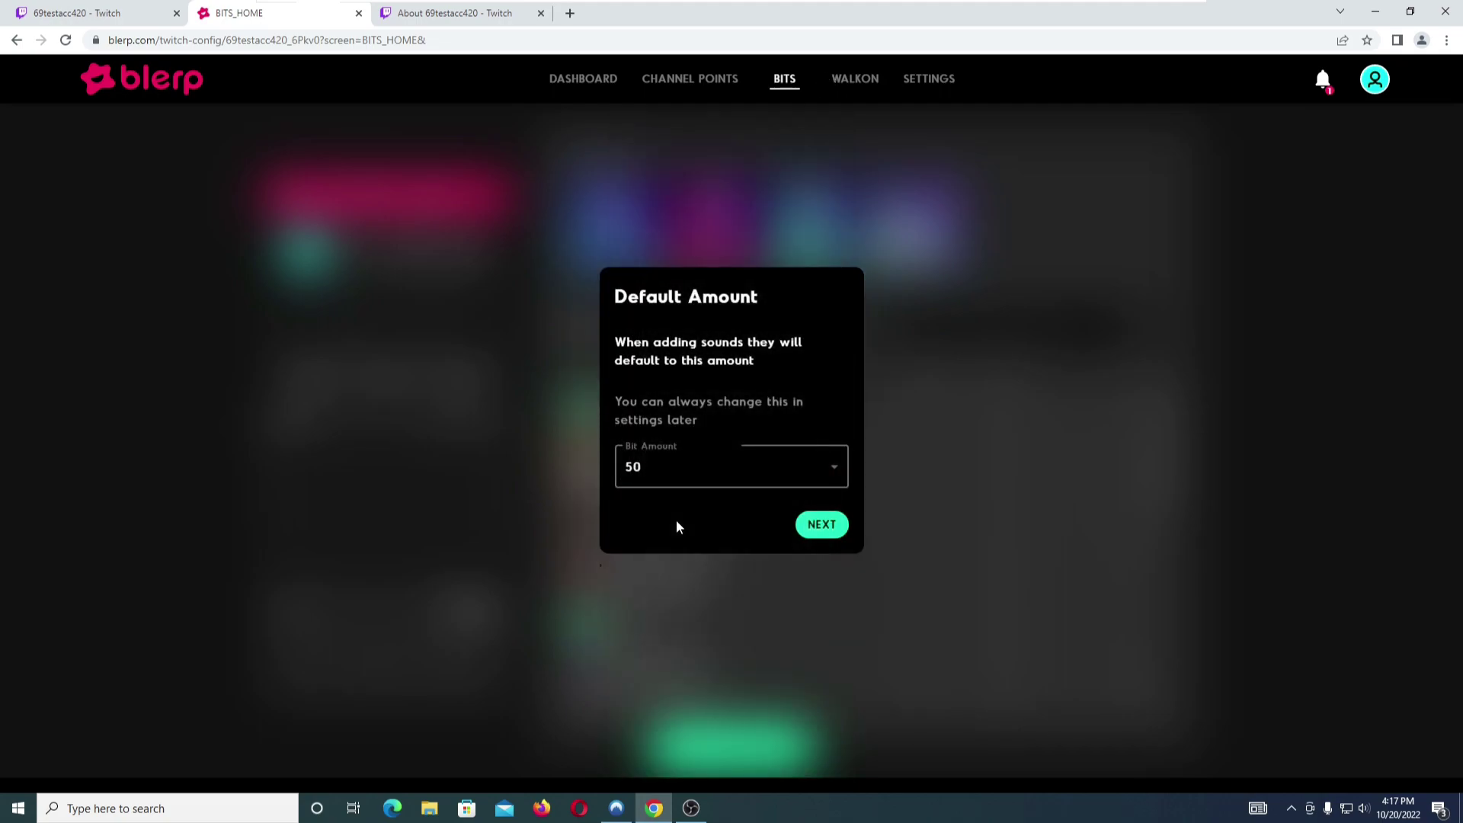
{"action": "left_click", "coordinate": [823, 535]}
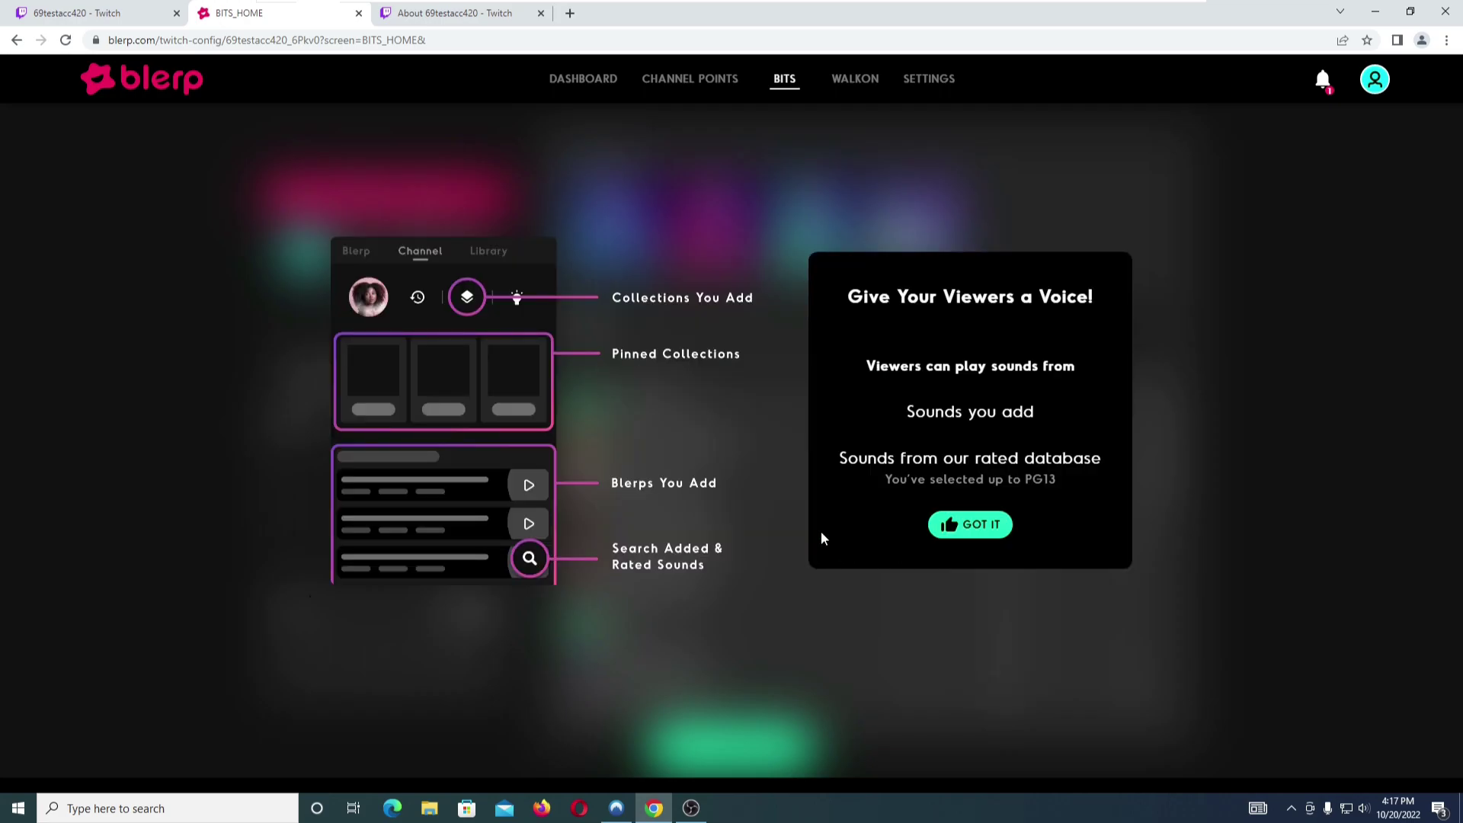
{"action": "left_click", "coordinate": [823, 533]}
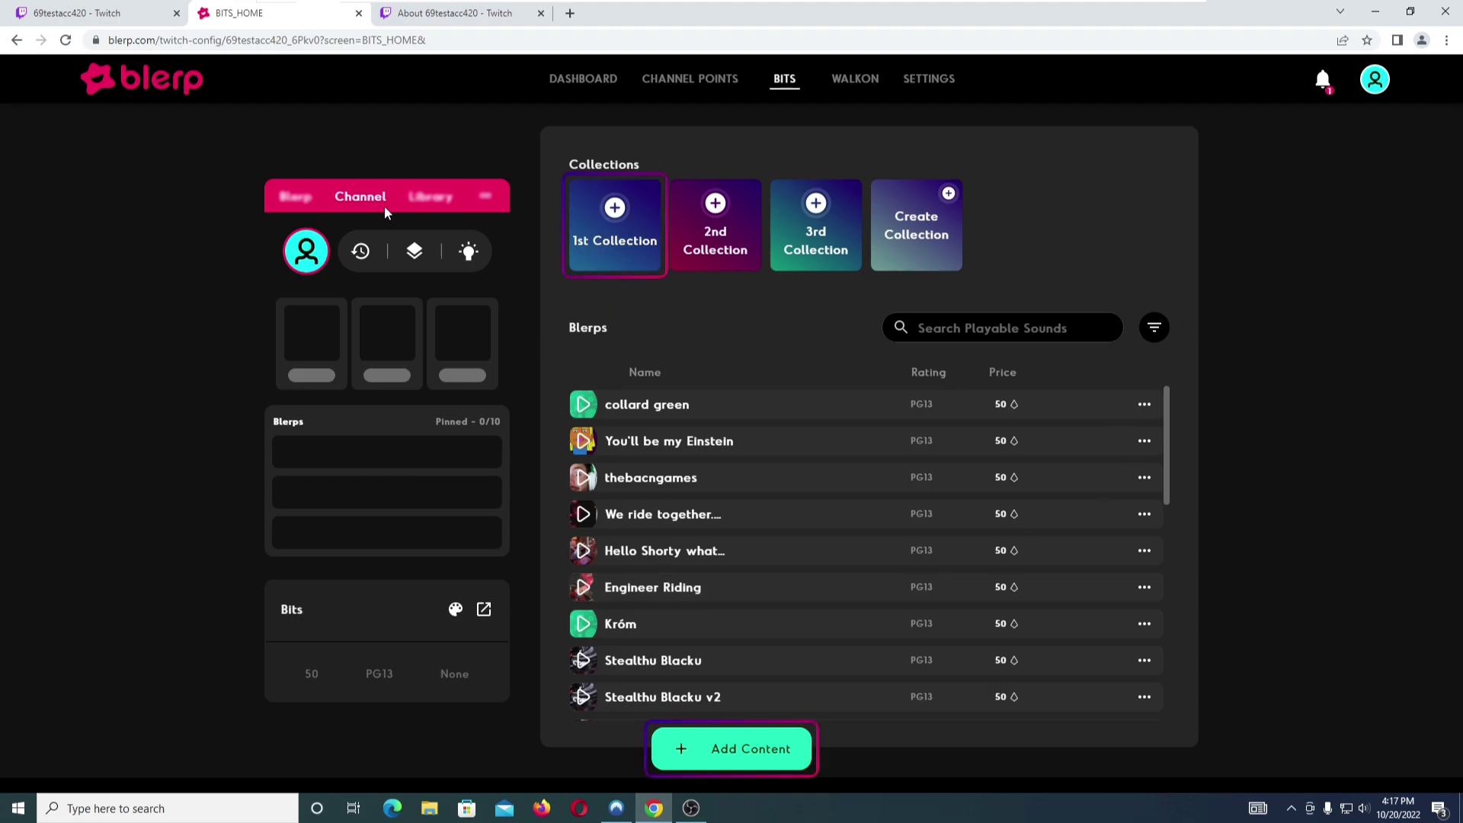
- Reload the Twitch channel and preview the 'balls harden' sound to check the 50-bit pricing
{"action": "key", "text": "ctrl+Tab"}
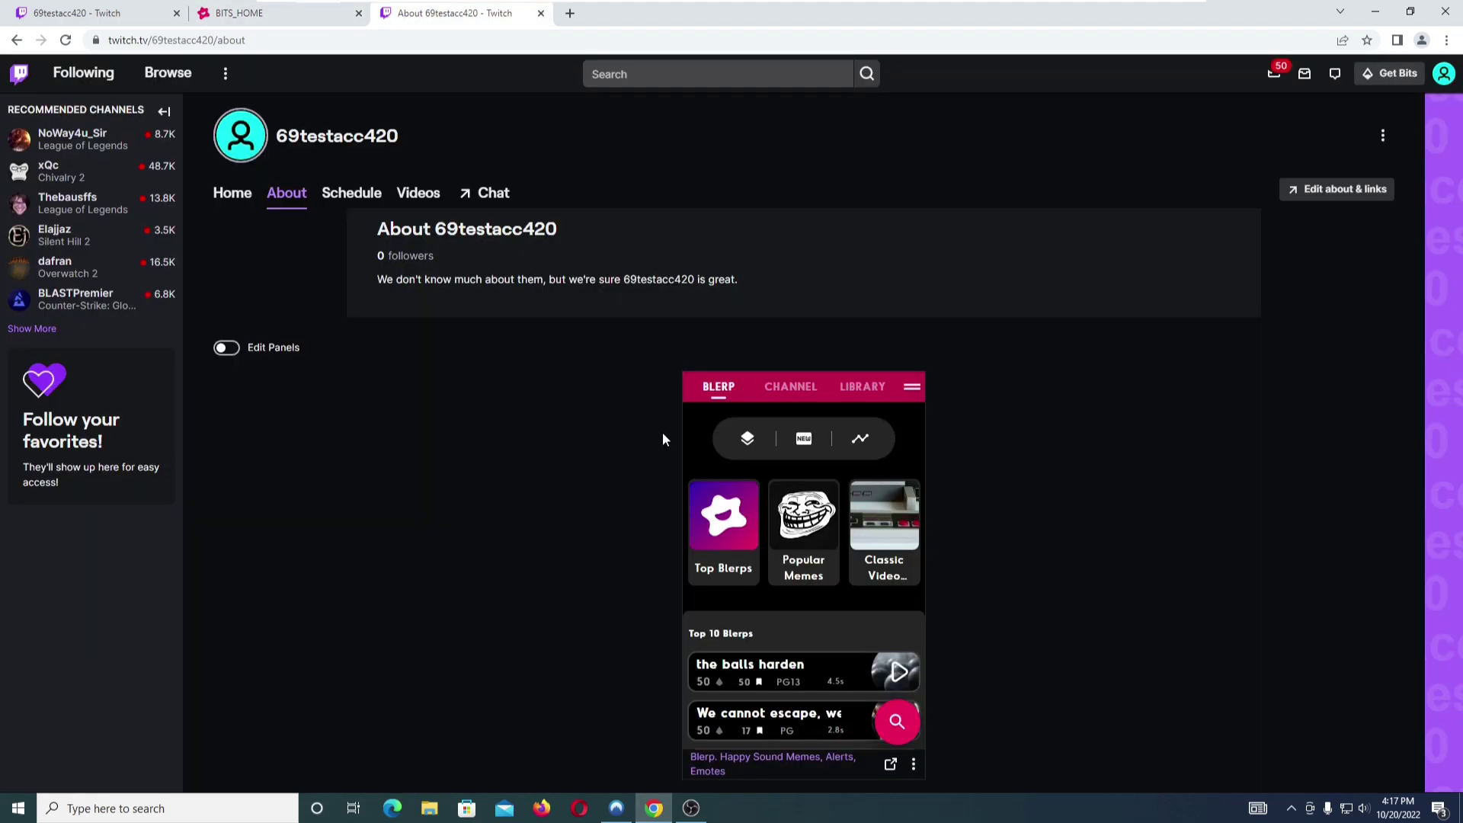
{"action": "key", "text": "F5"}
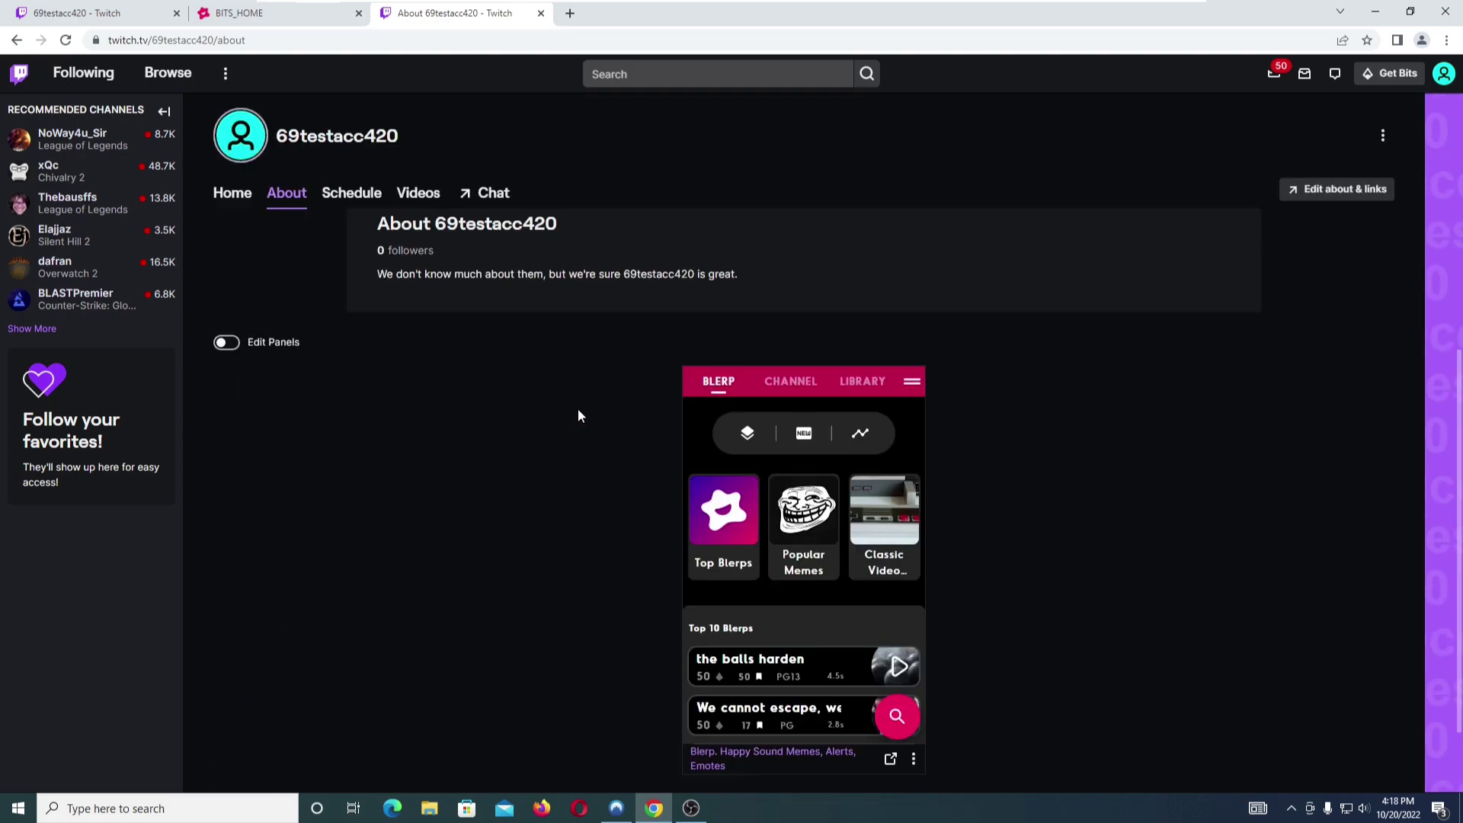
{"action": "scroll", "coordinate": [900, 632], "scroll_direction": "down", "scroll_amount": 4}
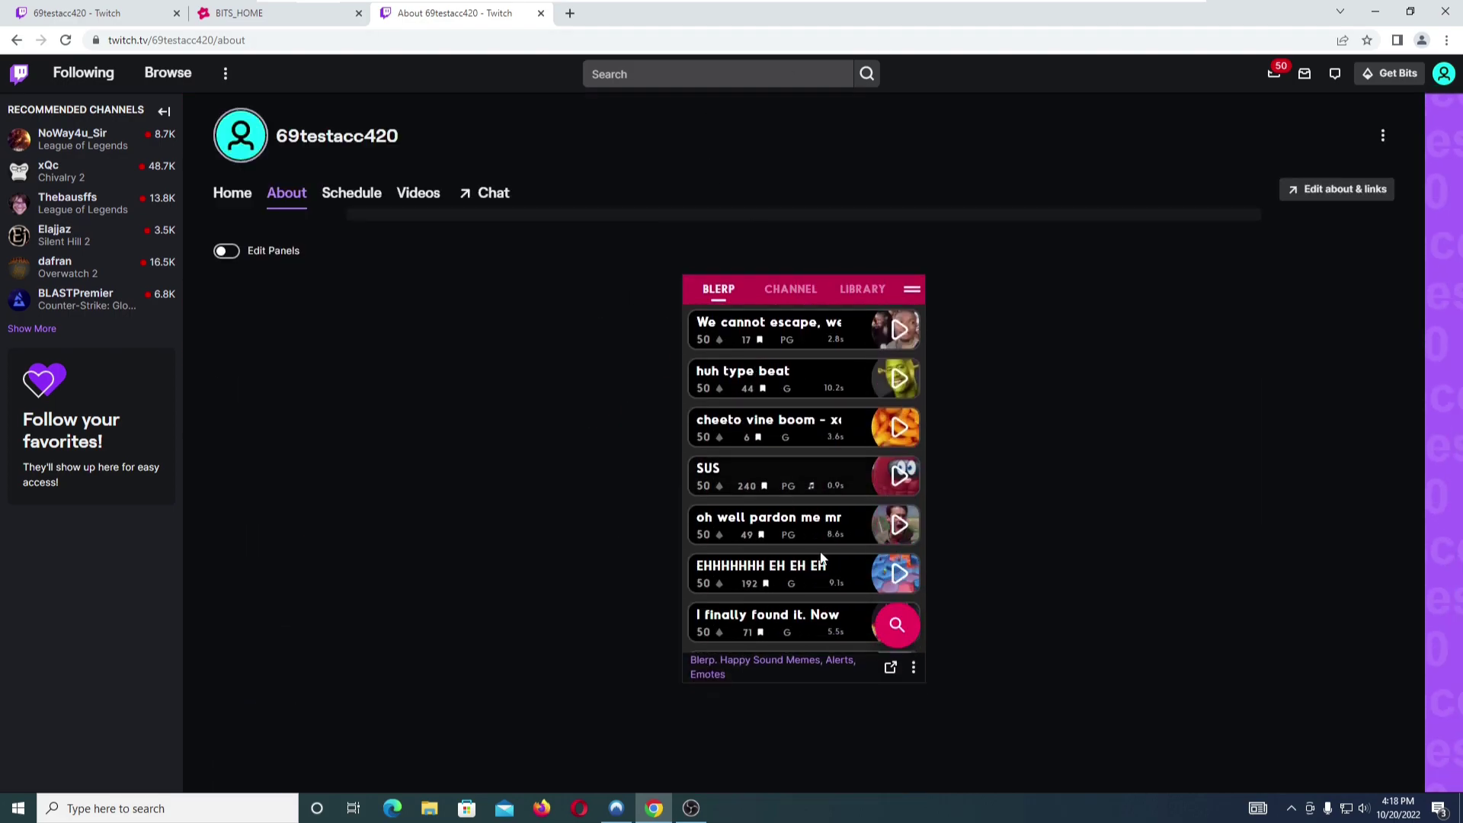
{"action": "left_click", "coordinate": [898, 626]}
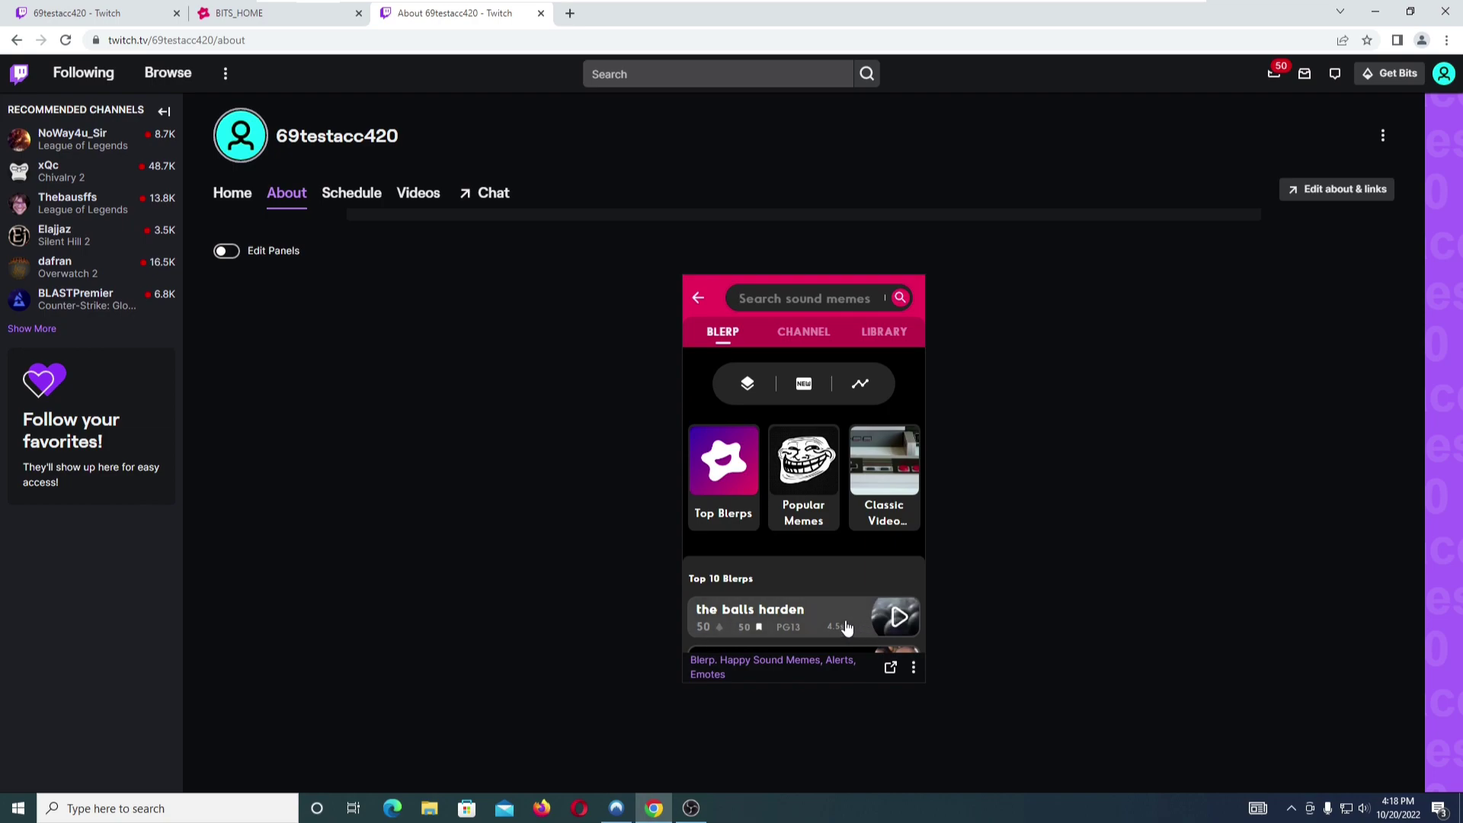
{"action": "scroll", "coordinate": [768, 516], "scroll_direction": "down", "scroll_amount": 1}
{"action": "left_click", "coordinate": [896, 463]}
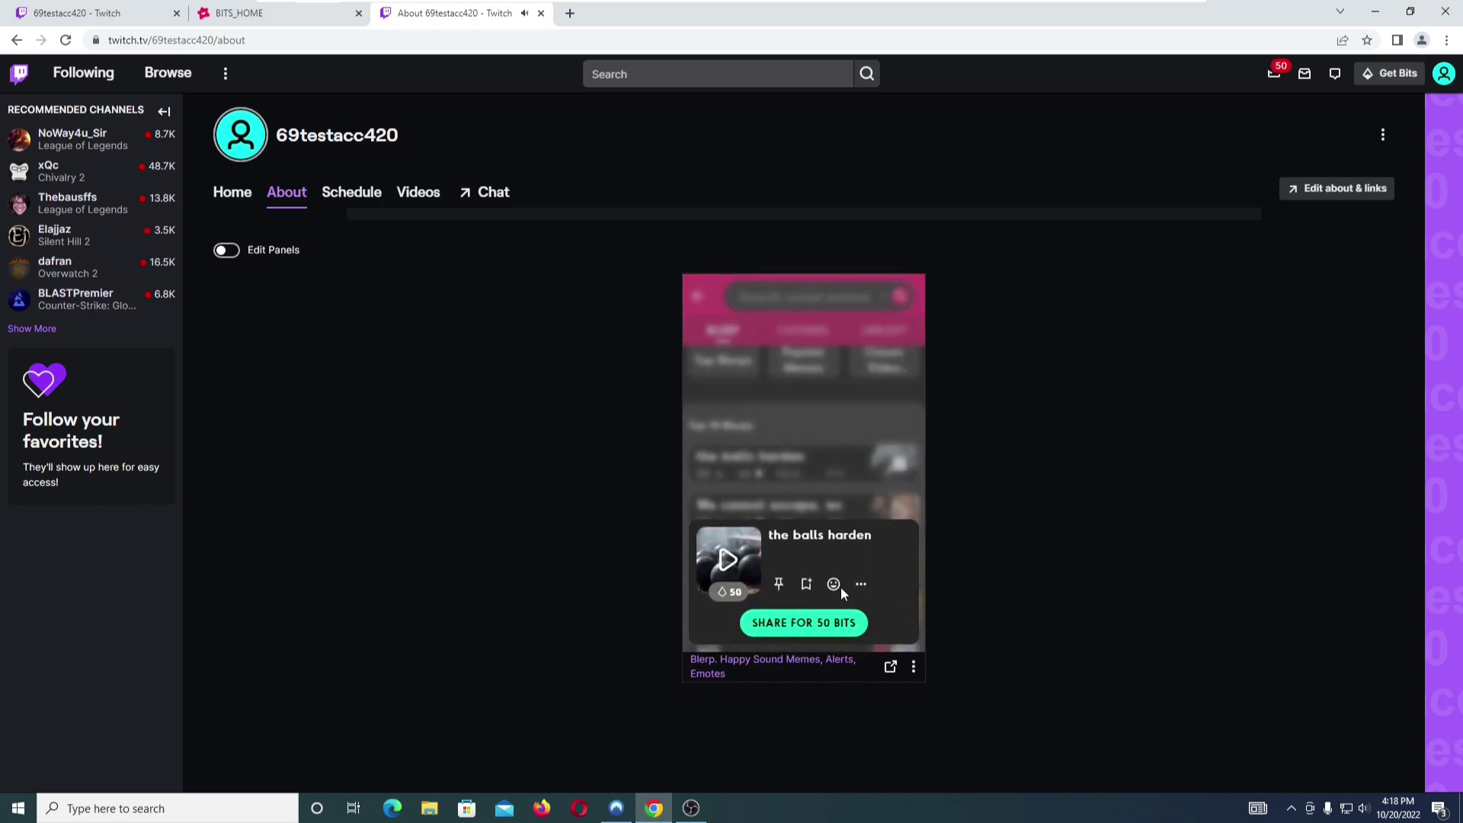
{"action": "left_click", "coordinate": [833, 474]}
{"action": "scroll", "coordinate": [833, 475], "scroll_direction": "up", "scroll_amount": 2}
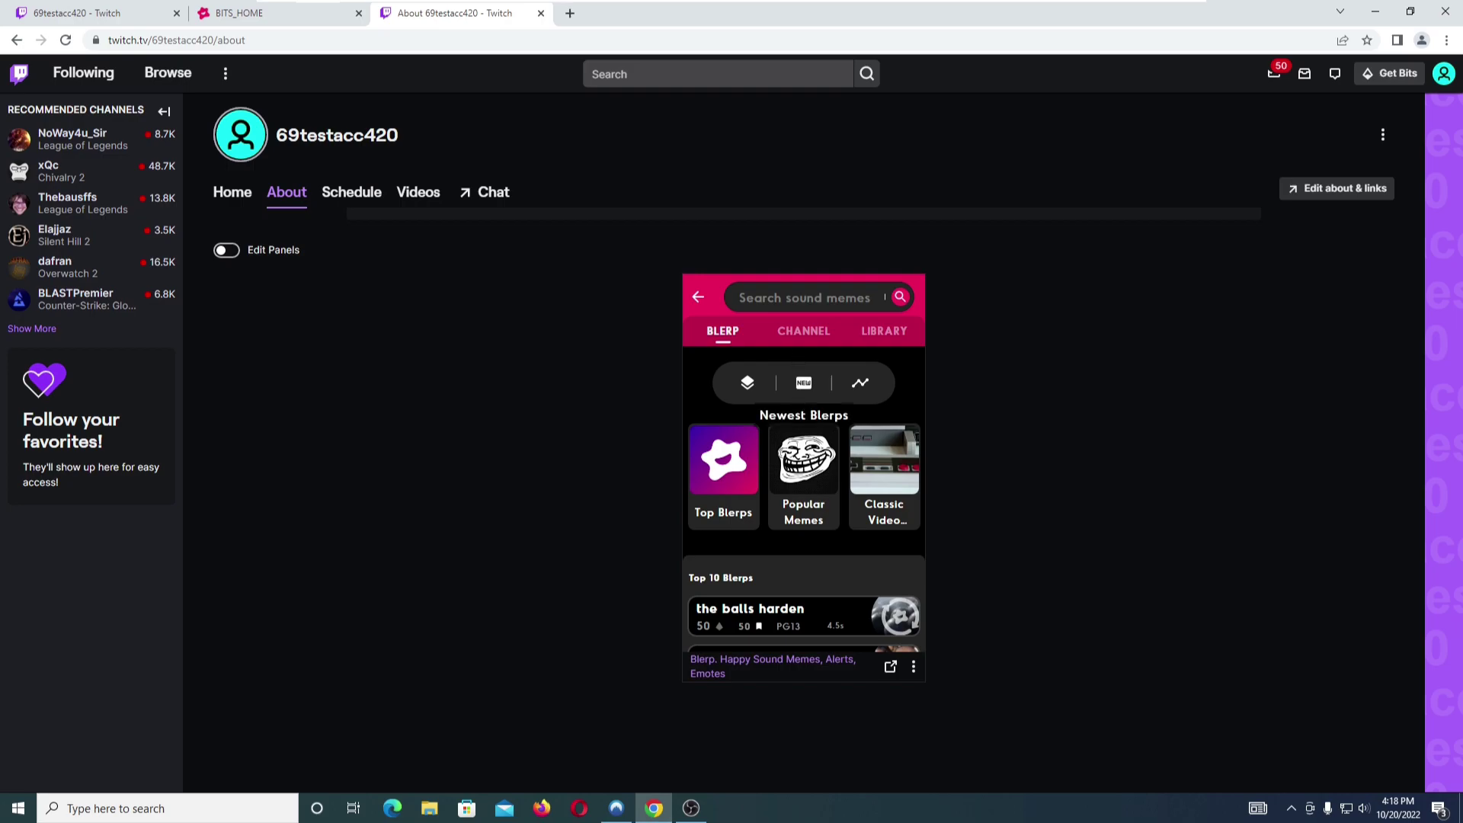
{"action": "scroll", "coordinate": [810, 457], "scroll_direction": "down", "scroll_amount": 5}
{"action": "scroll", "coordinate": [811, 522], "scroll_direction": "down", "scroll_amount": 3}
{"action": "scroll", "coordinate": [766, 509], "scroll_direction": "down", "scroll_amount": 3}
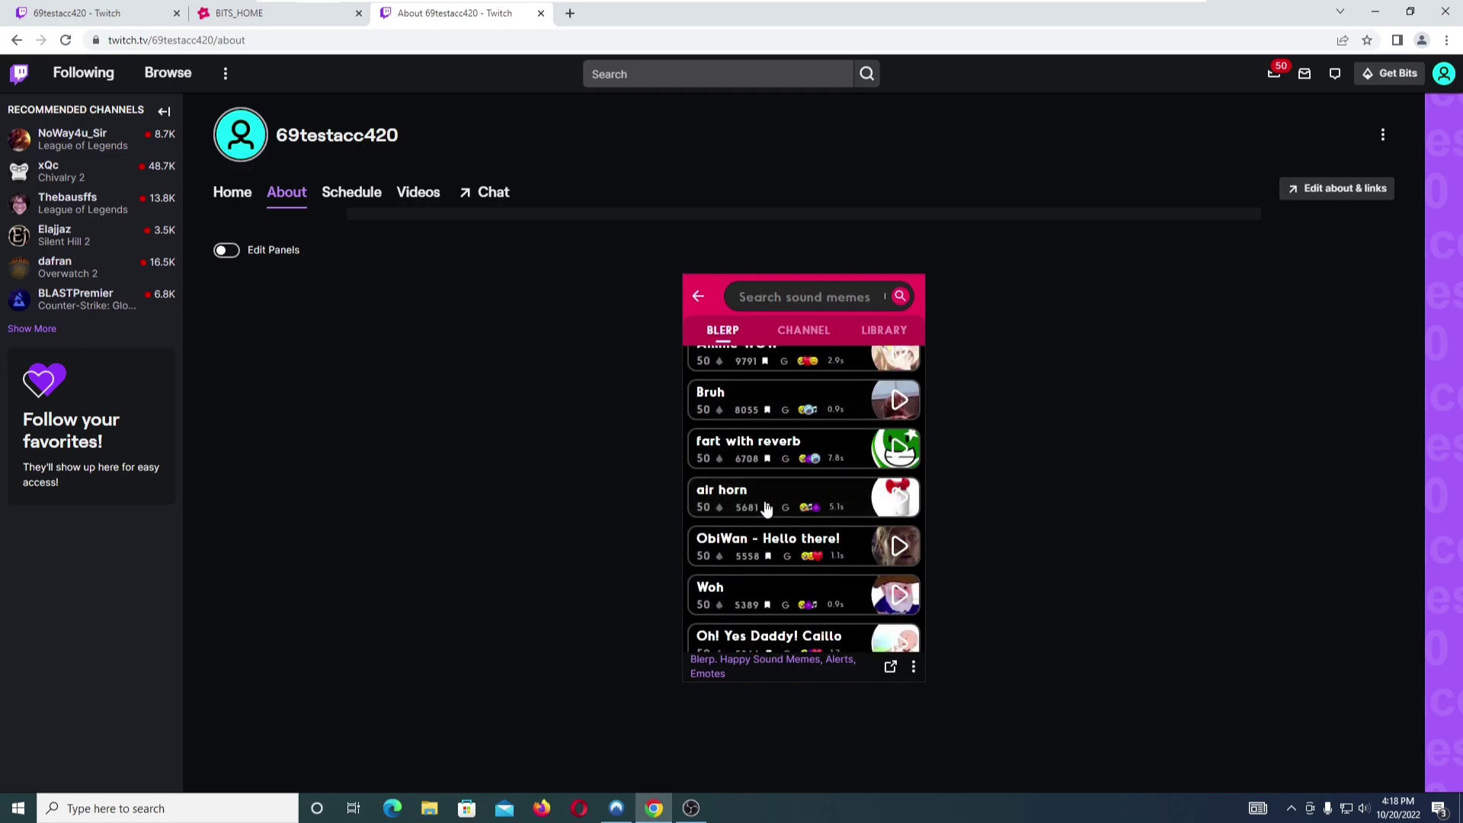
- Open the WalkOn setup and grant WalkOn access to all viewers
{"action": "left_click", "coordinate": [238, 13]}
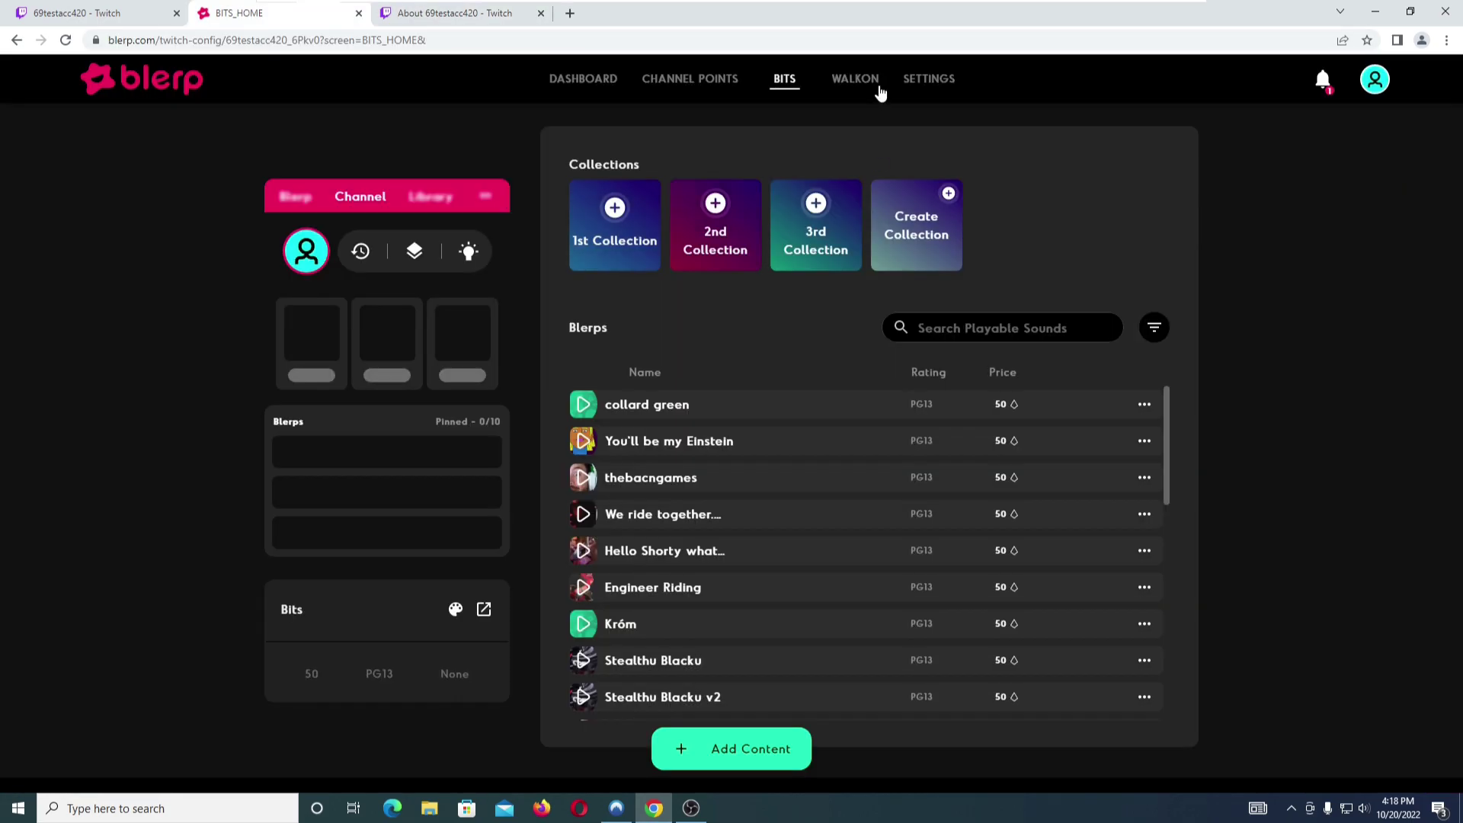
{"action": "left_click", "coordinate": [857, 82]}
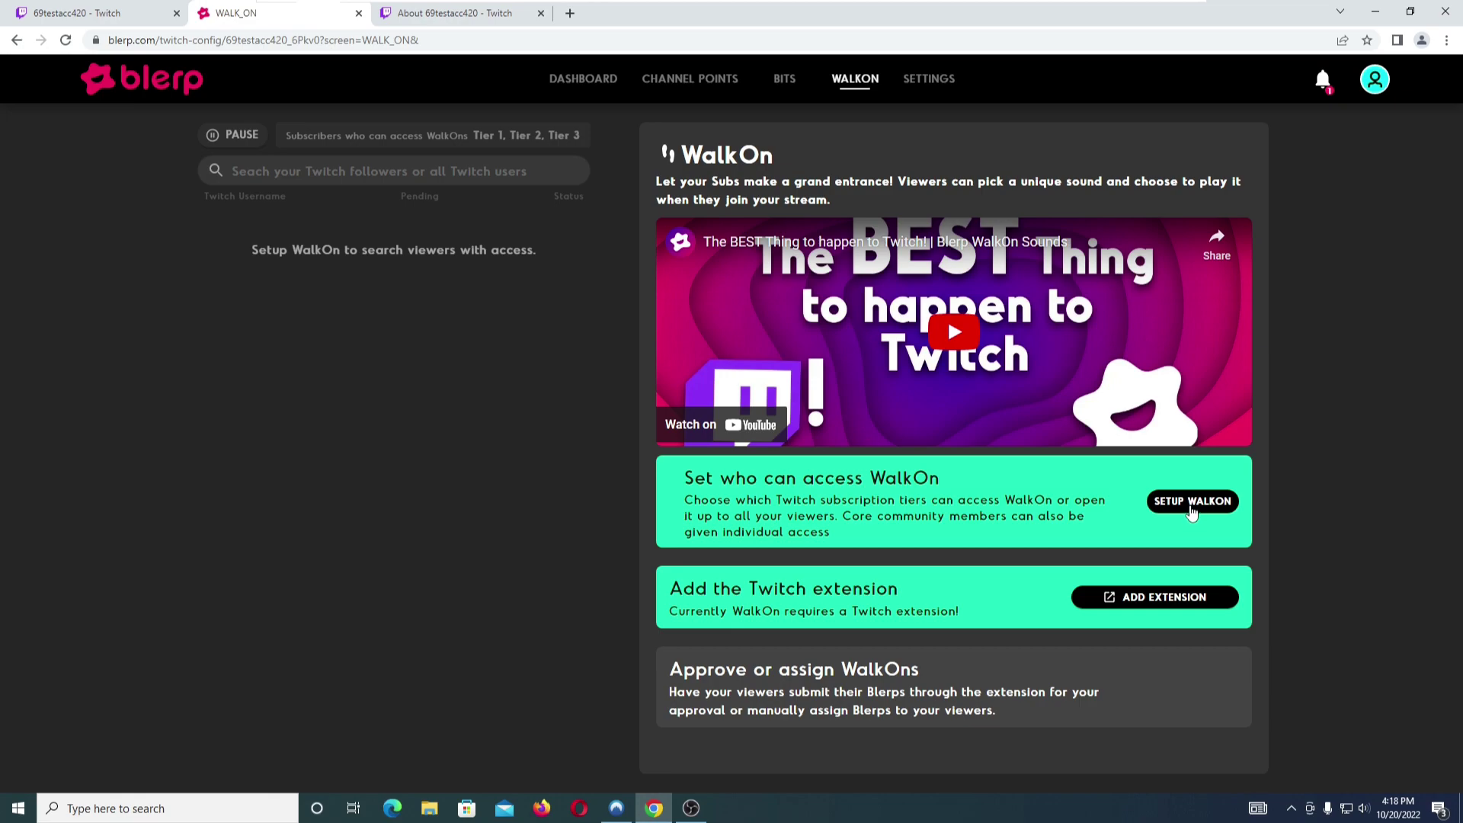
{"action": "left_click", "coordinate": [1193, 503]}
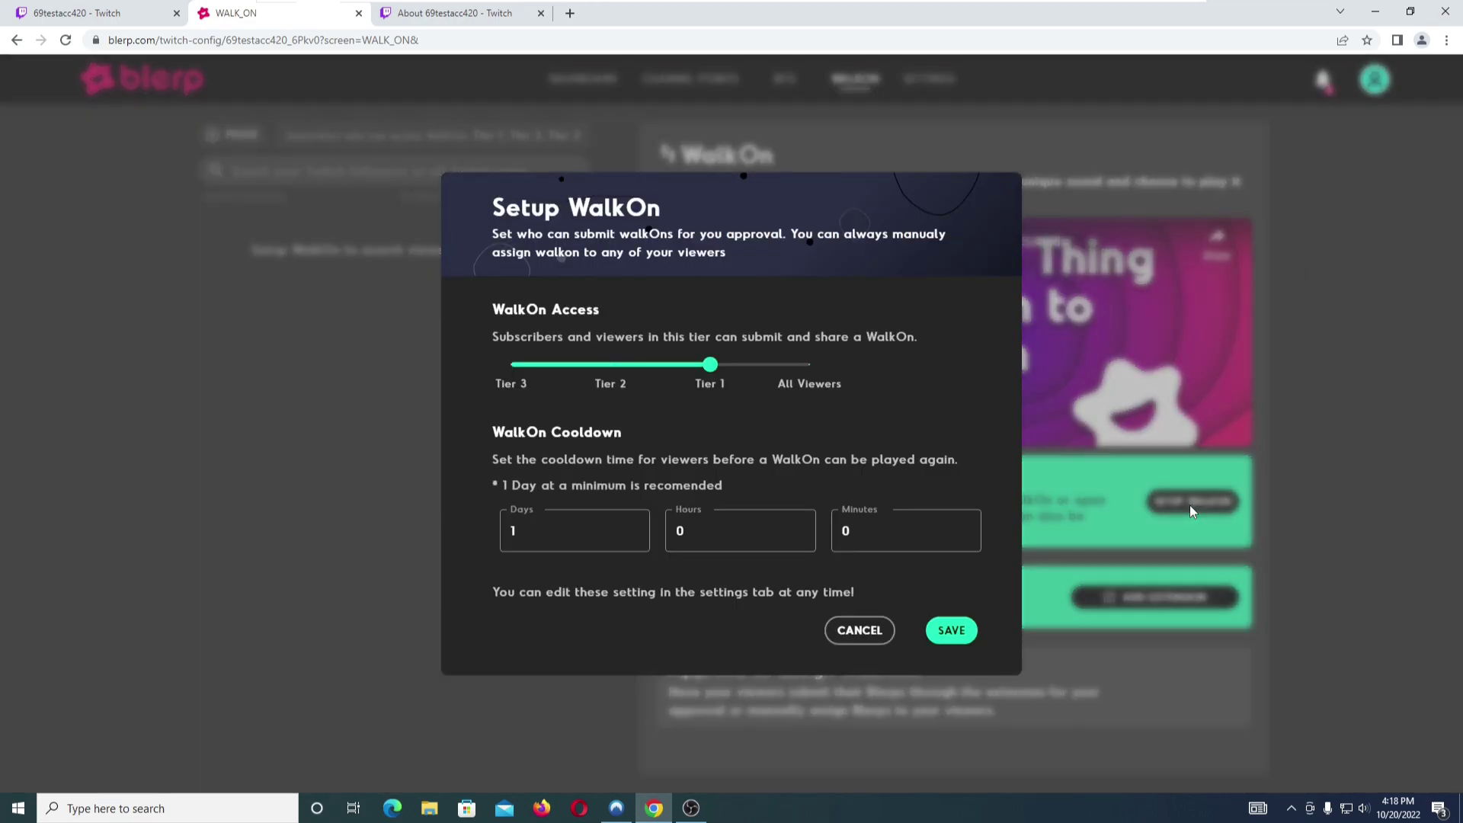
{"action": "left_click", "coordinate": [806, 377]}
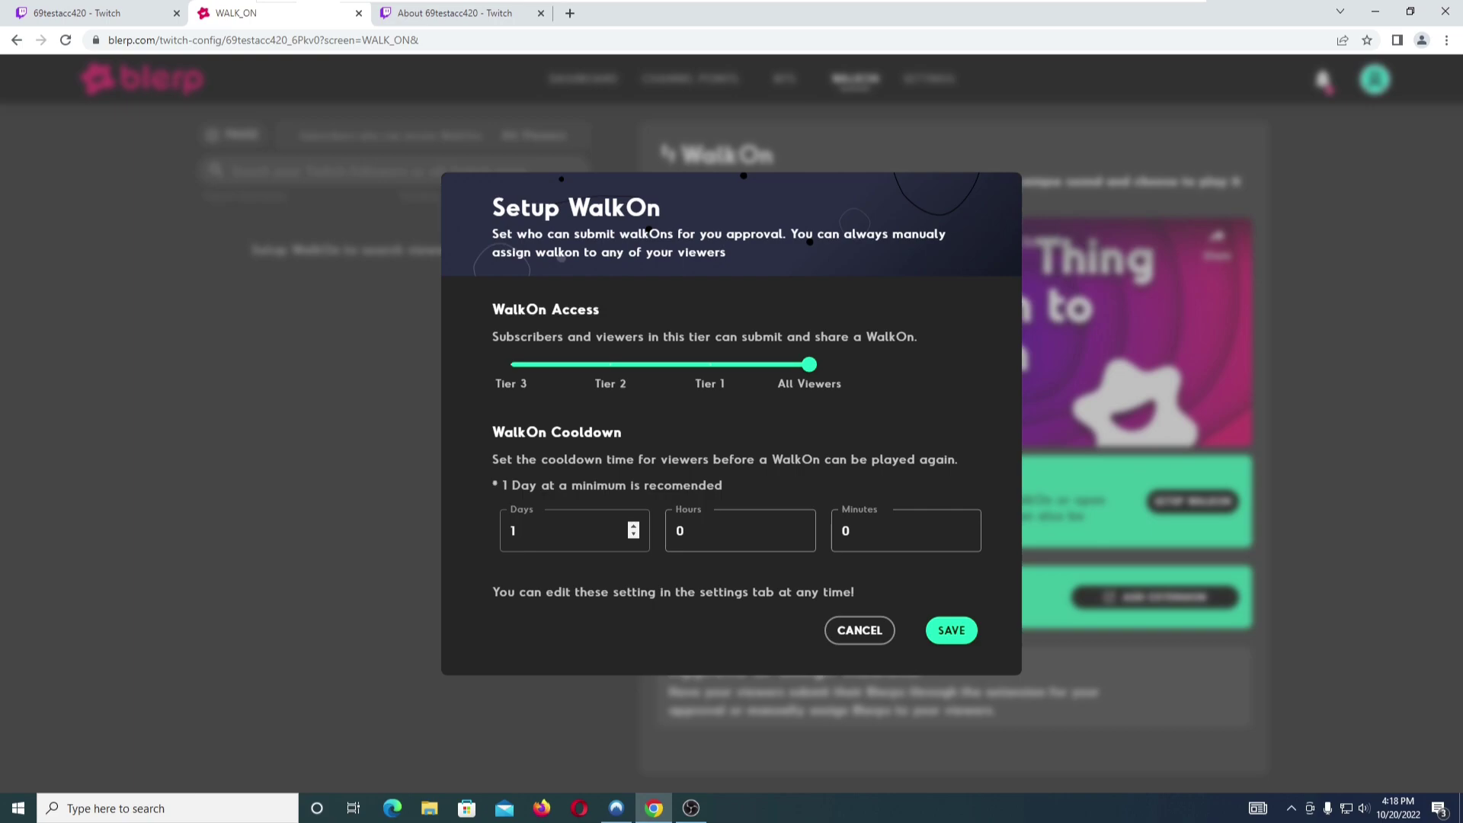
- Set the WalkOn cooldown to 1 day, save, and refresh the extension status
{"action": "double_click", "coordinate": [513, 530]}
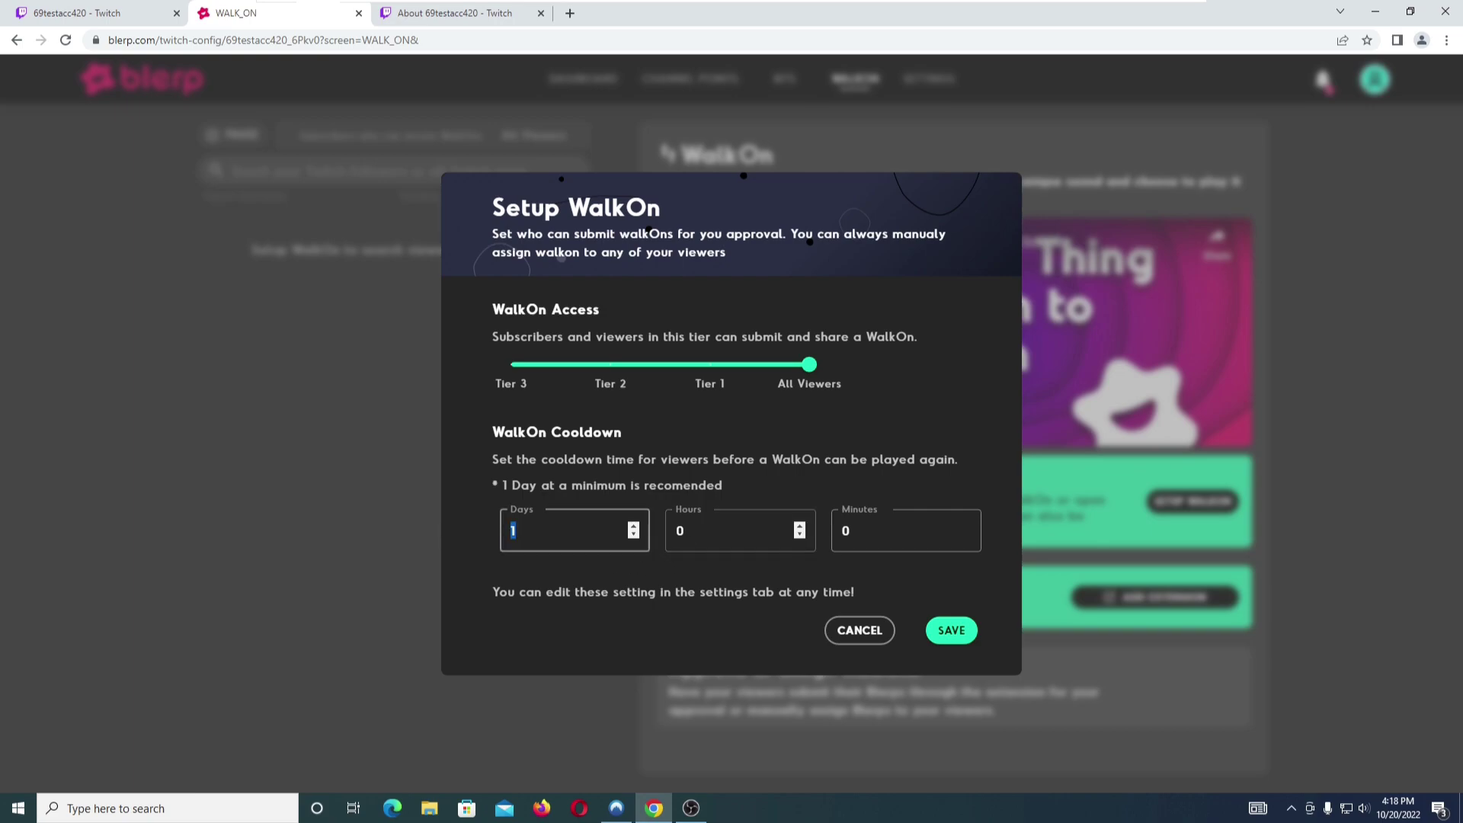
{"action": "type", "text": "0"}
{"action": "left_click", "coordinate": [663, 573]}
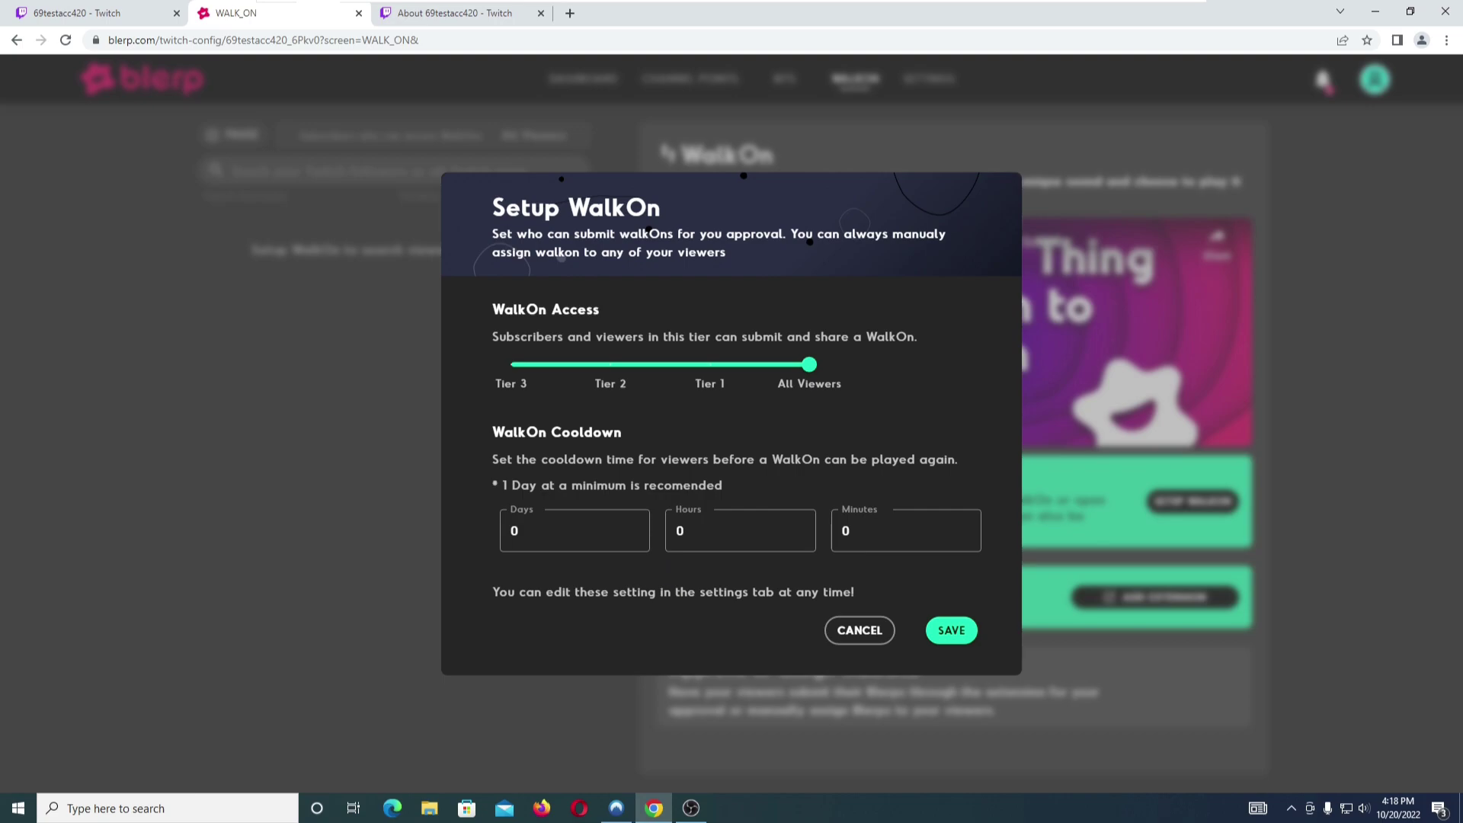
{"action": "left_click_drag", "start_coordinate": [503, 485], "coordinate": [665, 486]}
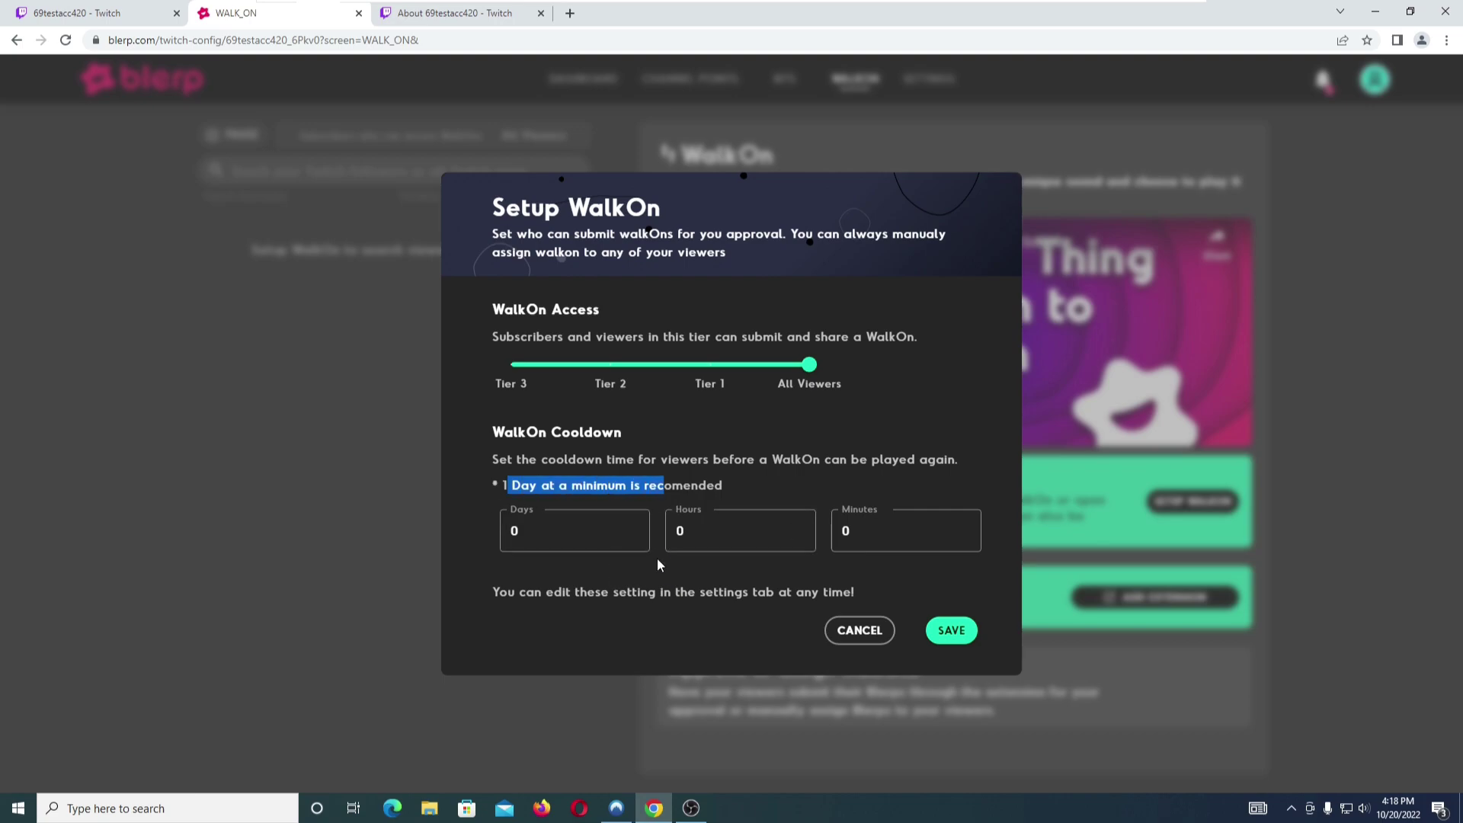
{"action": "left_click", "coordinate": [633, 527]}
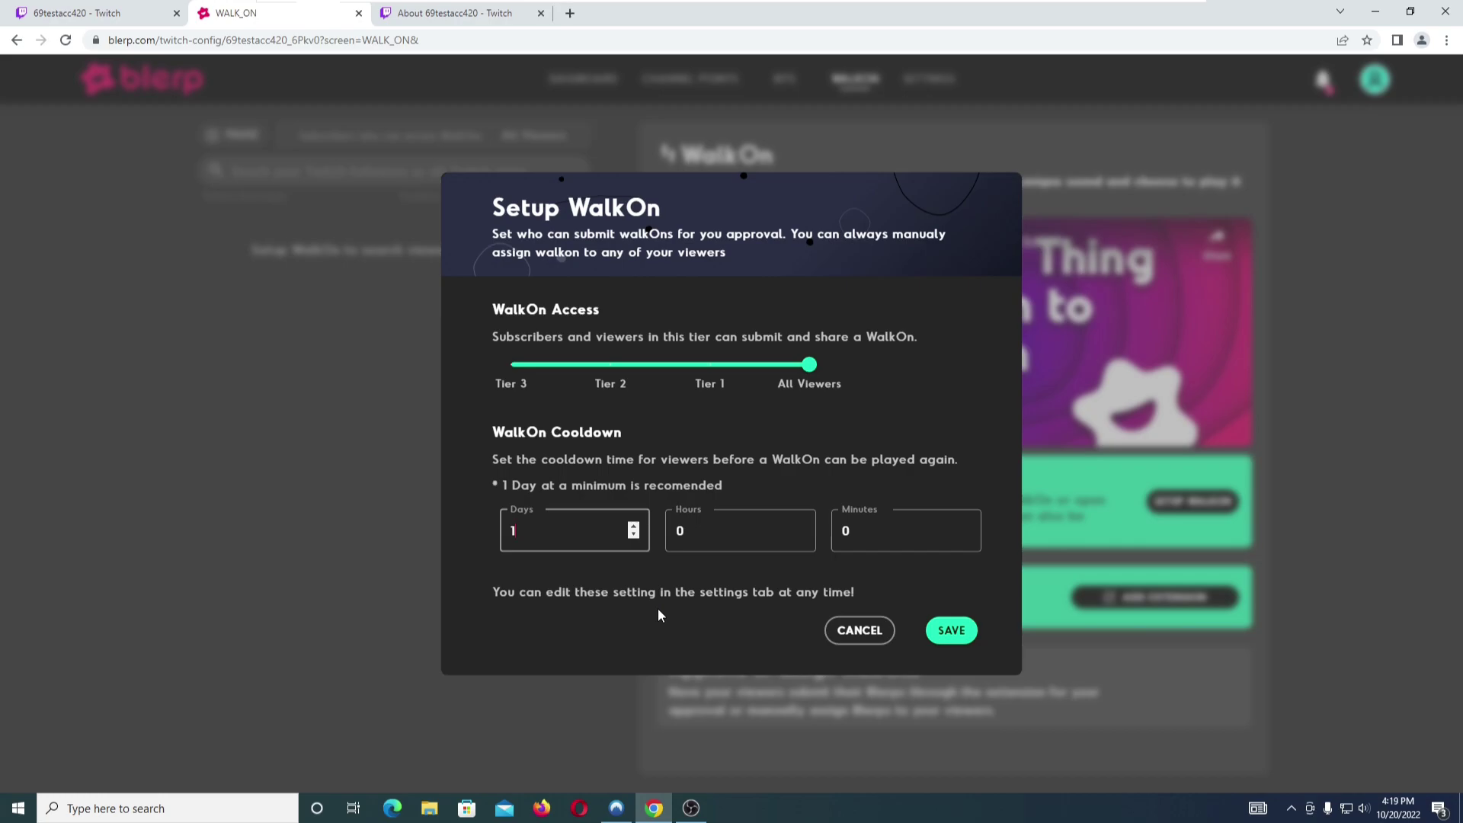
{"action": "left_click", "coordinate": [952, 633]}
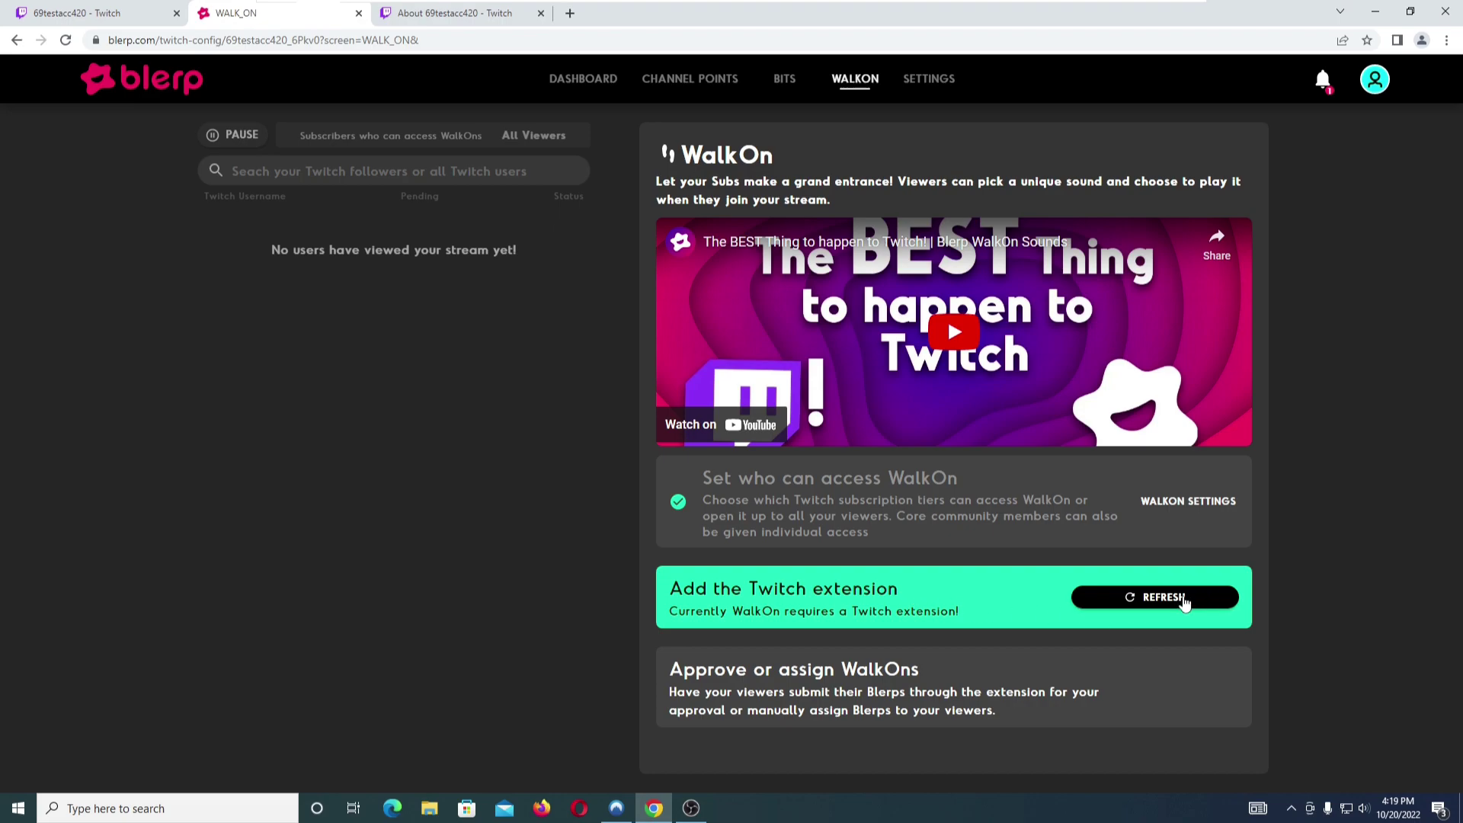
{"action": "left_click", "coordinate": [1184, 600]}
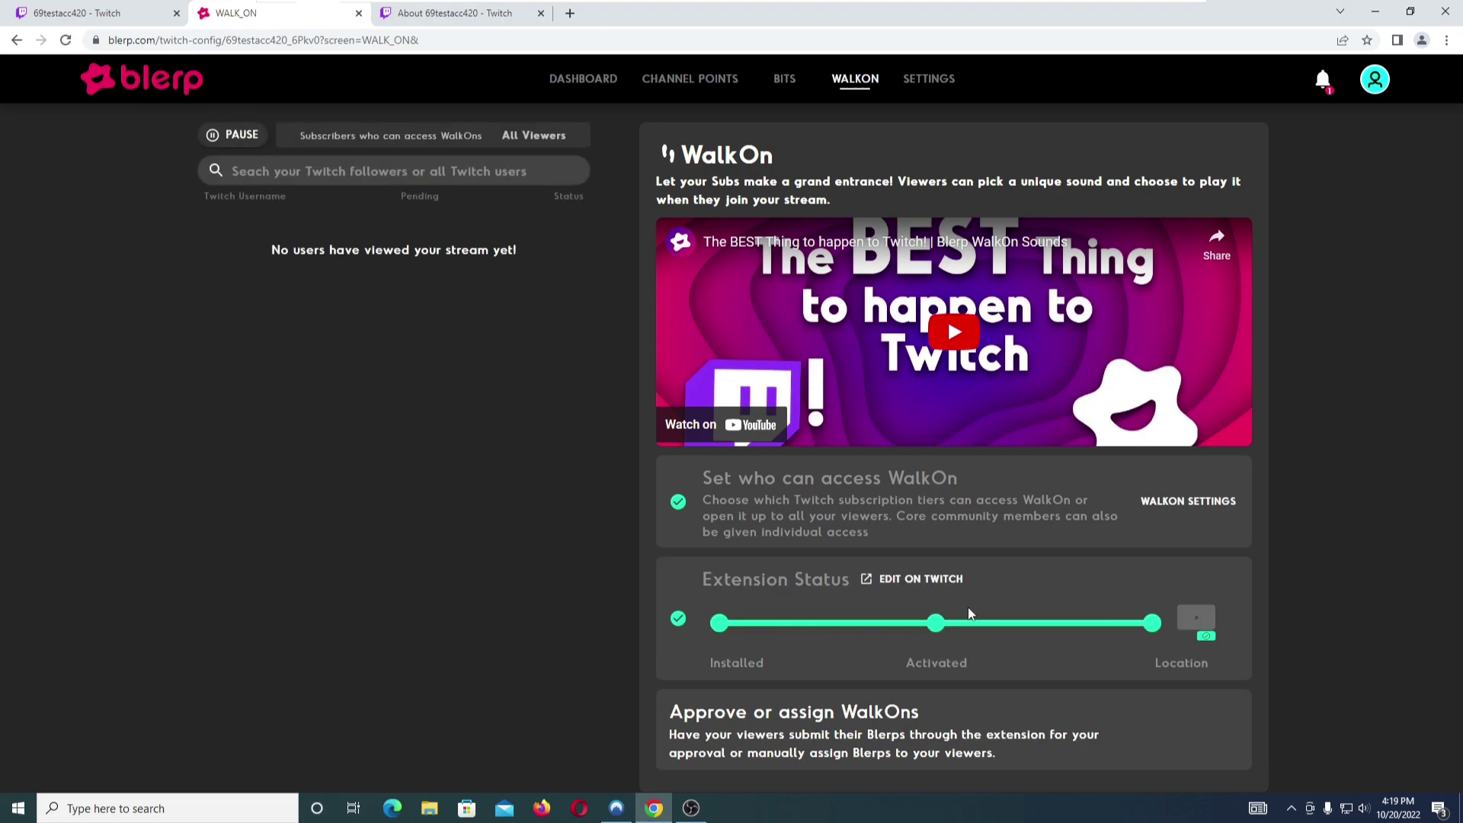
{"action": "key", "text": "ctrl+Tab"}
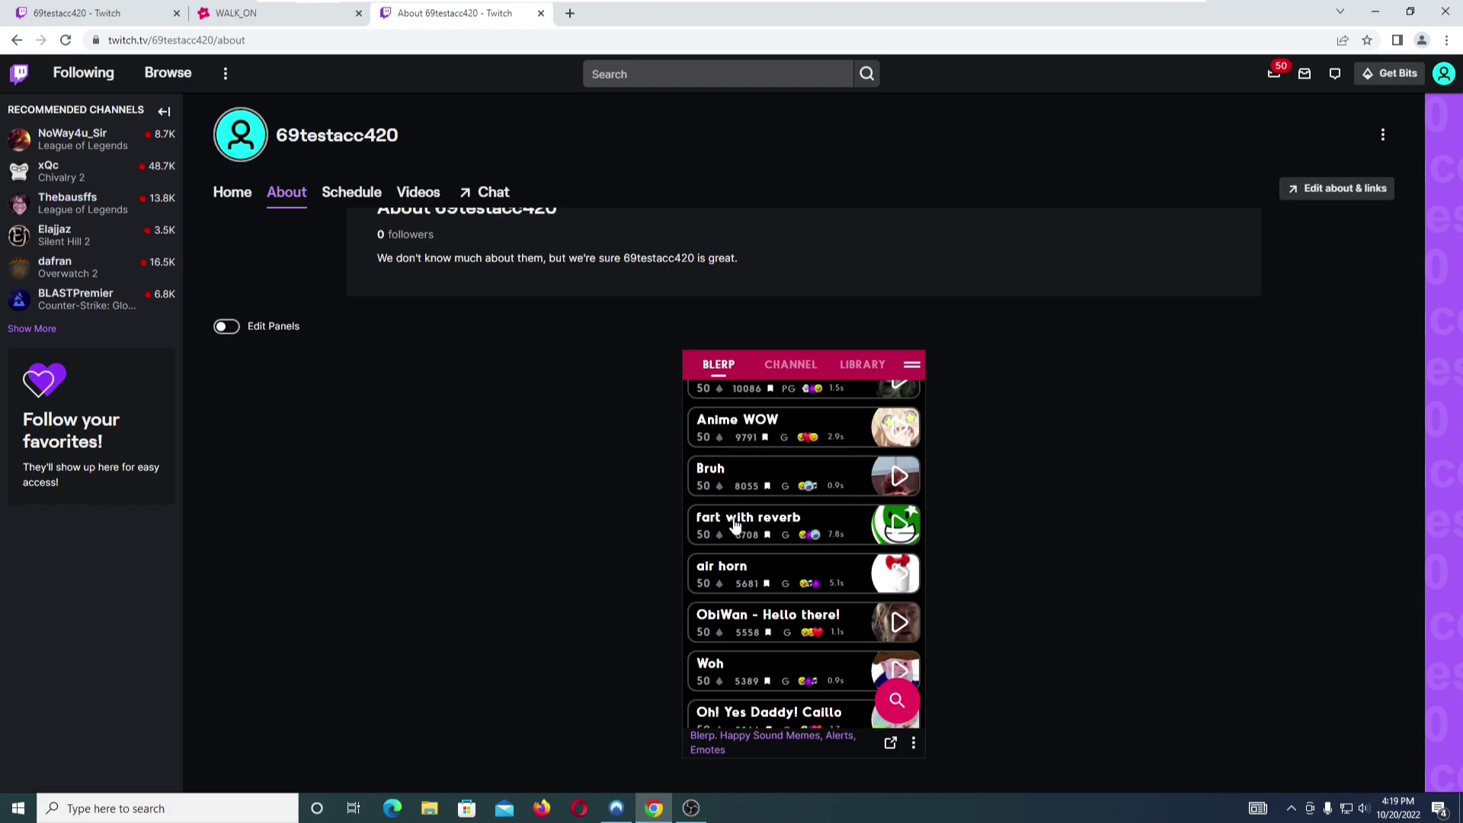
- In the Twitch Blerp panel, choose EMOTIONAL DAMAGE as the WalkOn sound and submit it
{"action": "left_click", "coordinate": [913, 367]}
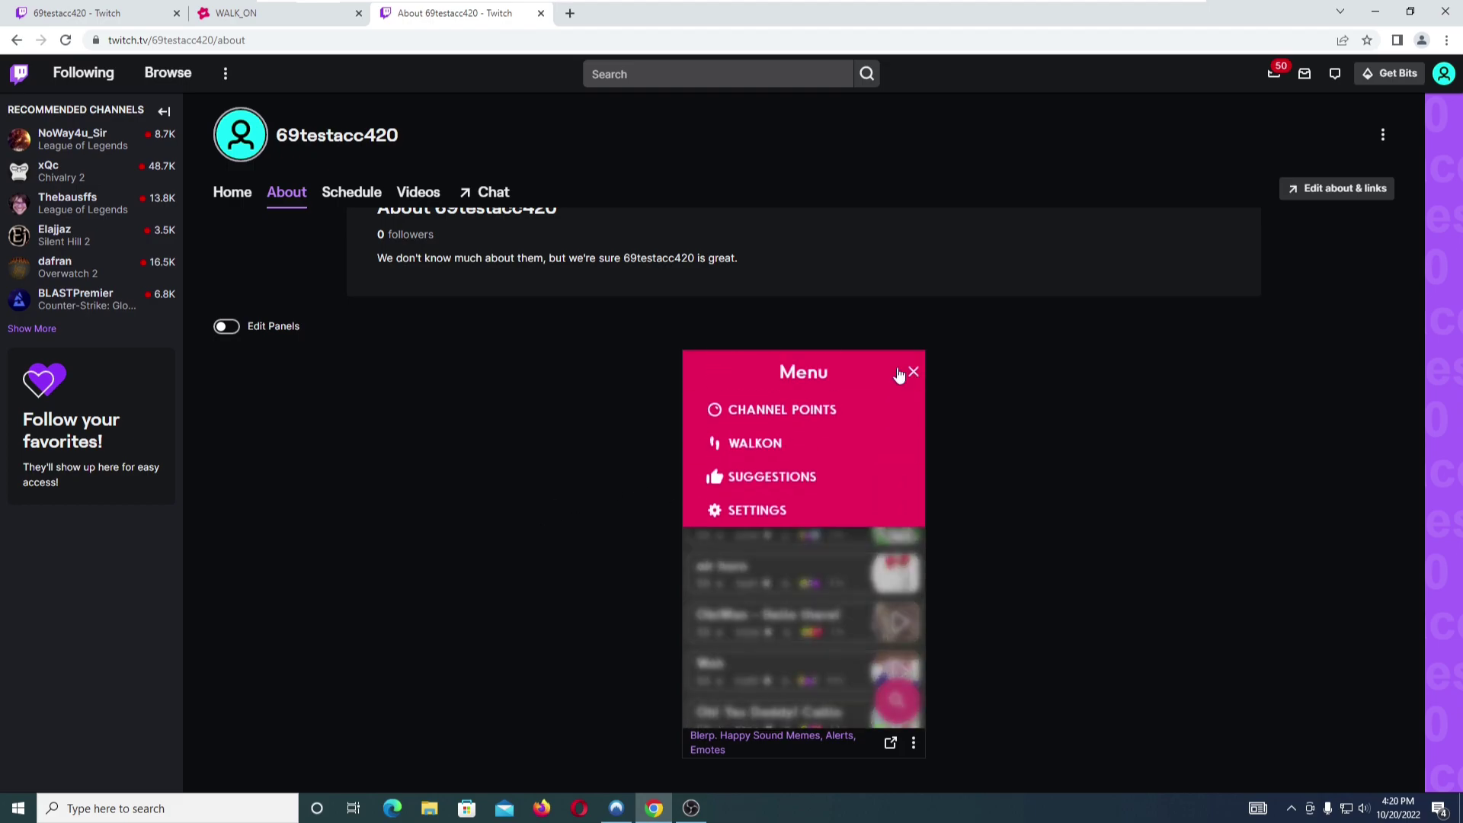
{"action": "left_click", "coordinate": [765, 448]}
{"action": "left_click", "coordinate": [803, 297]}
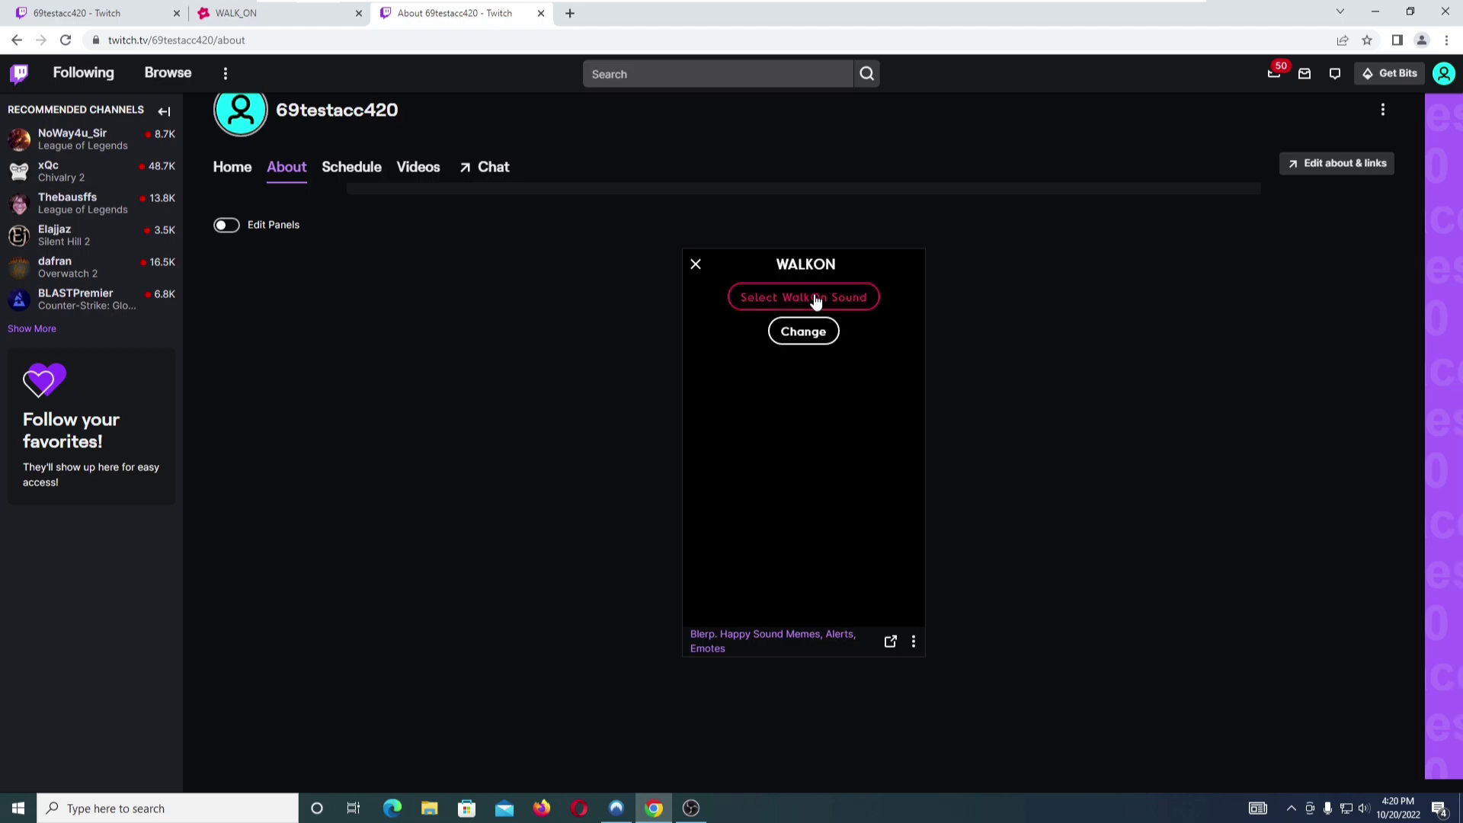
{"action": "scroll", "coordinate": [820, 468], "scroll_direction": "down", "scroll_amount": 5}
{"action": "scroll", "coordinate": [762, 478], "scroll_direction": "down", "scroll_amount": 5}
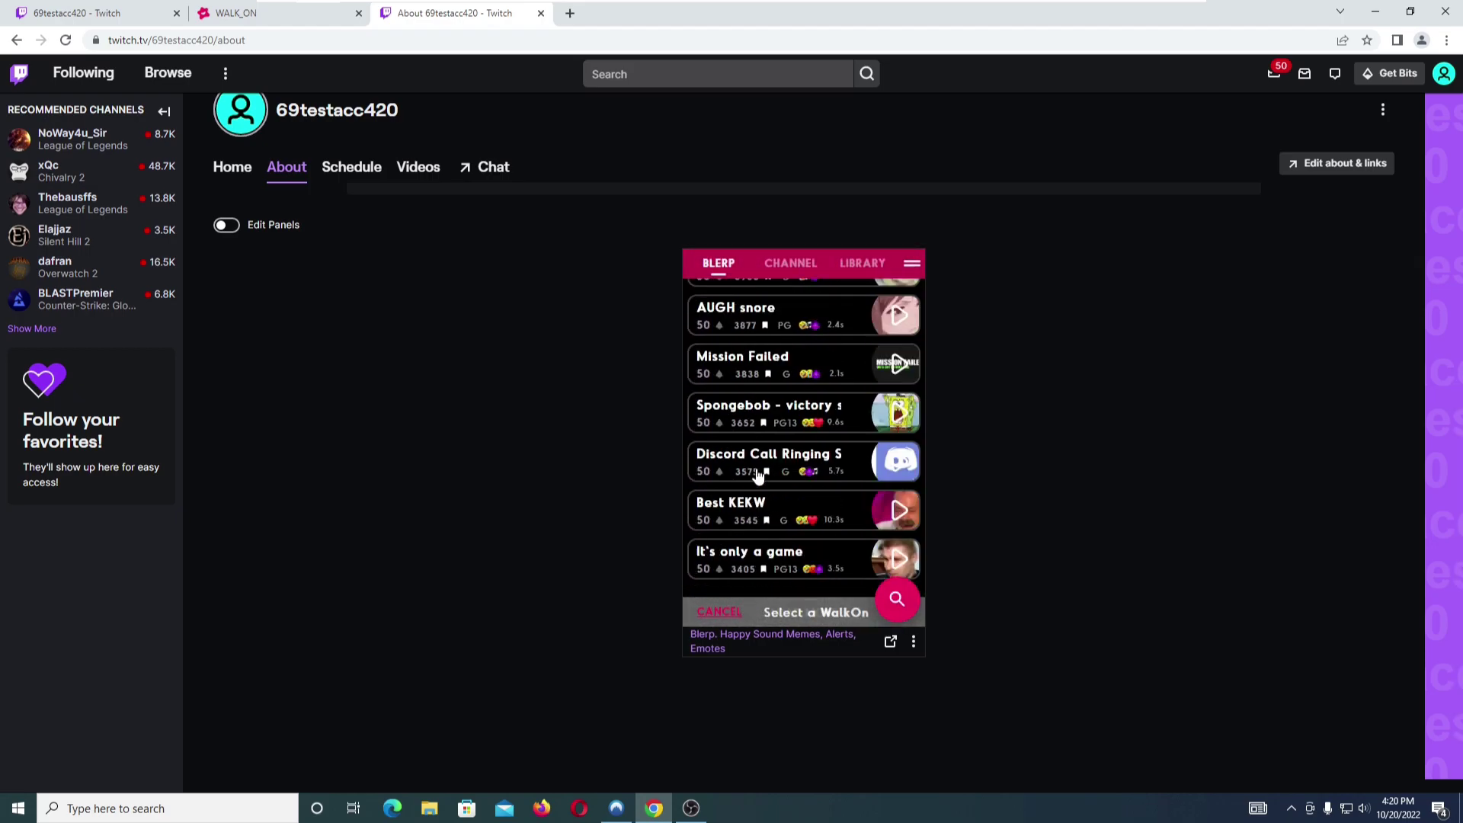
{"action": "scroll", "coordinate": [801, 495], "scroll_direction": "up", "scroll_amount": 10}
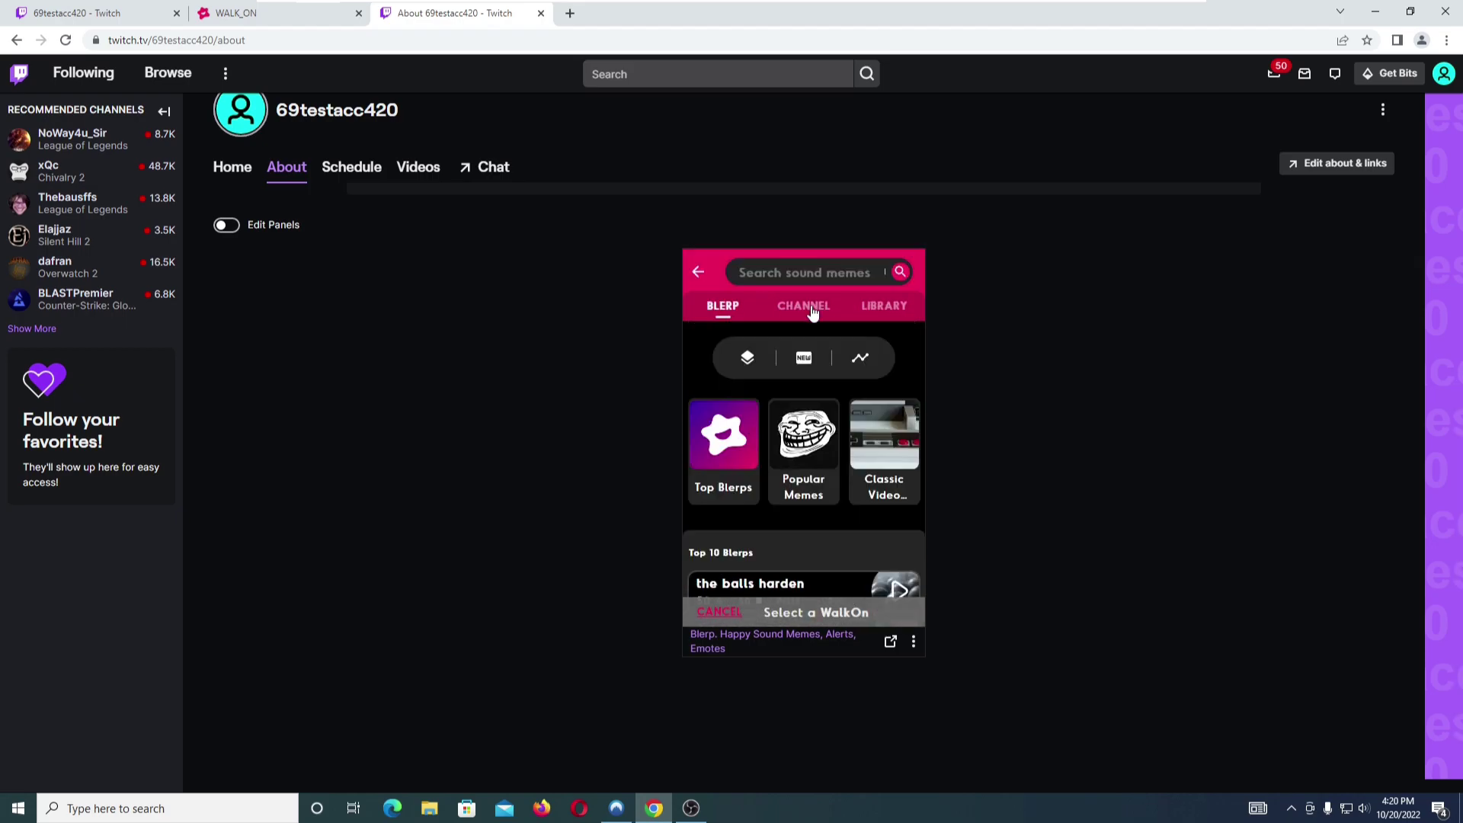
{"action": "scroll", "coordinate": [808, 461], "scroll_direction": "down", "scroll_amount": 2}
{"action": "scroll", "coordinate": [839, 497], "scroll_direction": "down", "scroll_amount": 6}
{"action": "left_click", "coordinate": [812, 485]}
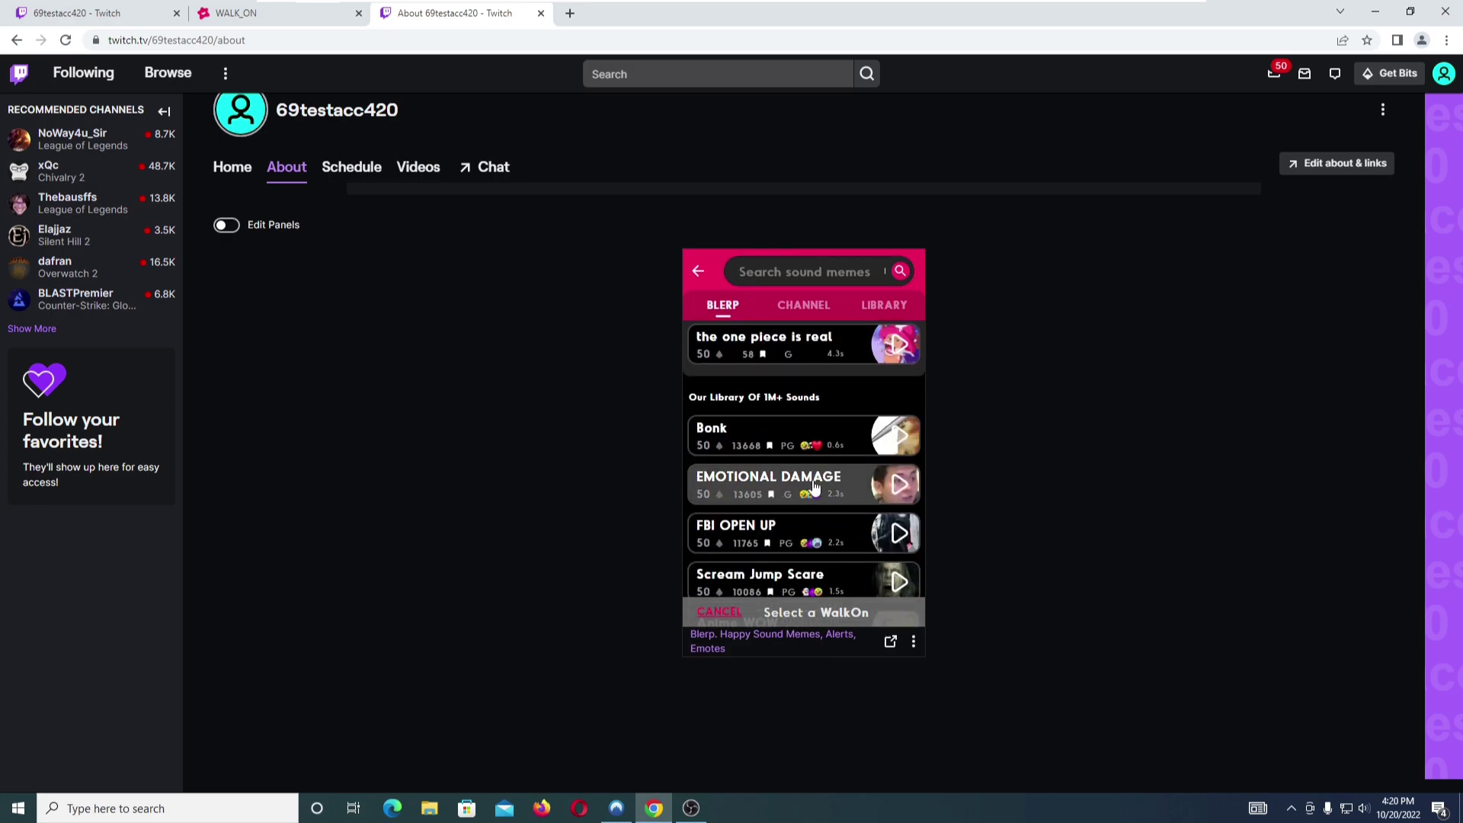
{"action": "left_click", "coordinate": [800, 586]}
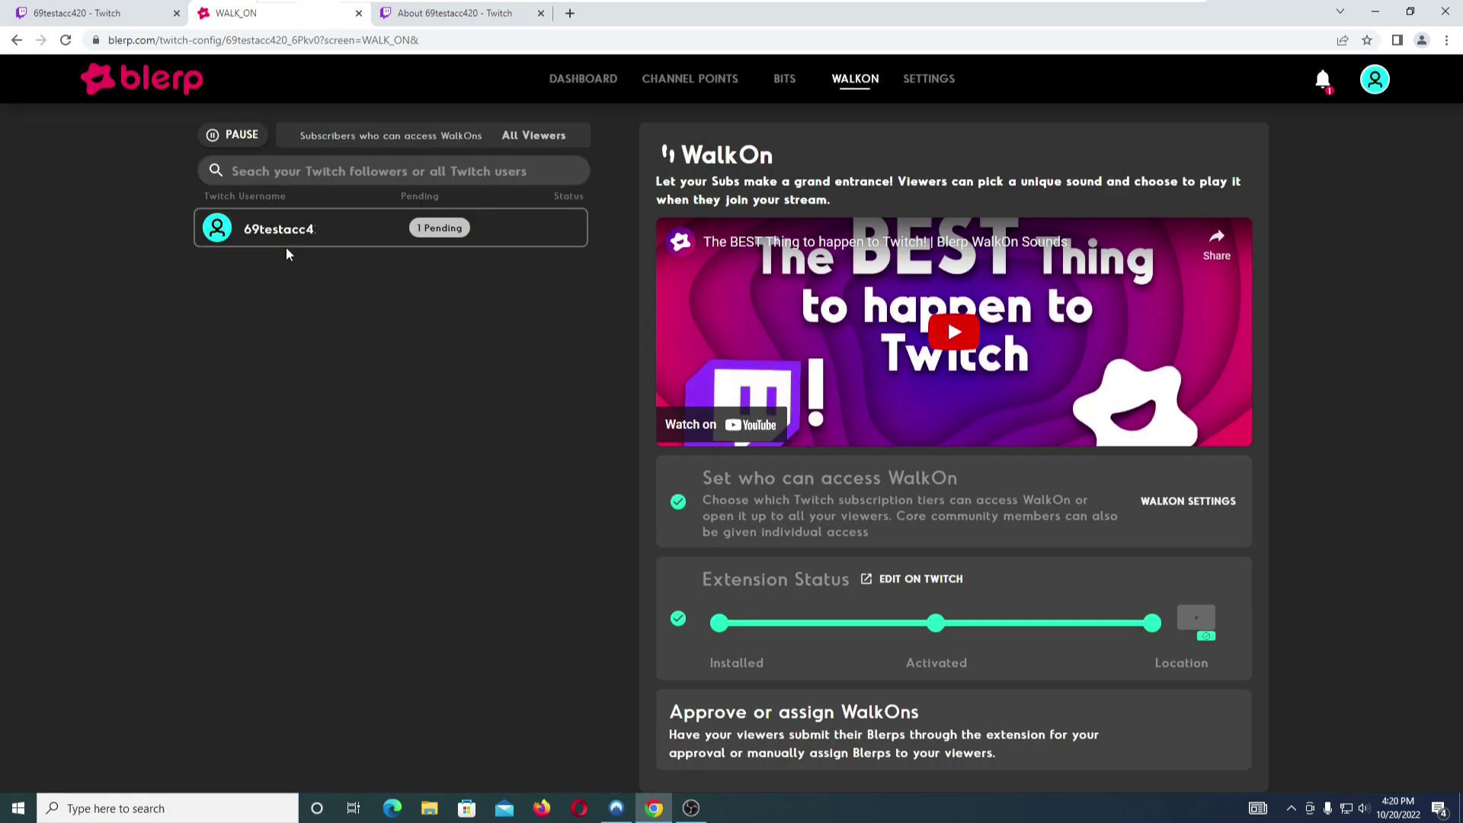
- Approve the viewer's EMOTIONAL DAMAGE WalkOn and verify it under My Walk Ons on Twitch
{"action": "left_click", "coordinate": [294, 229]}
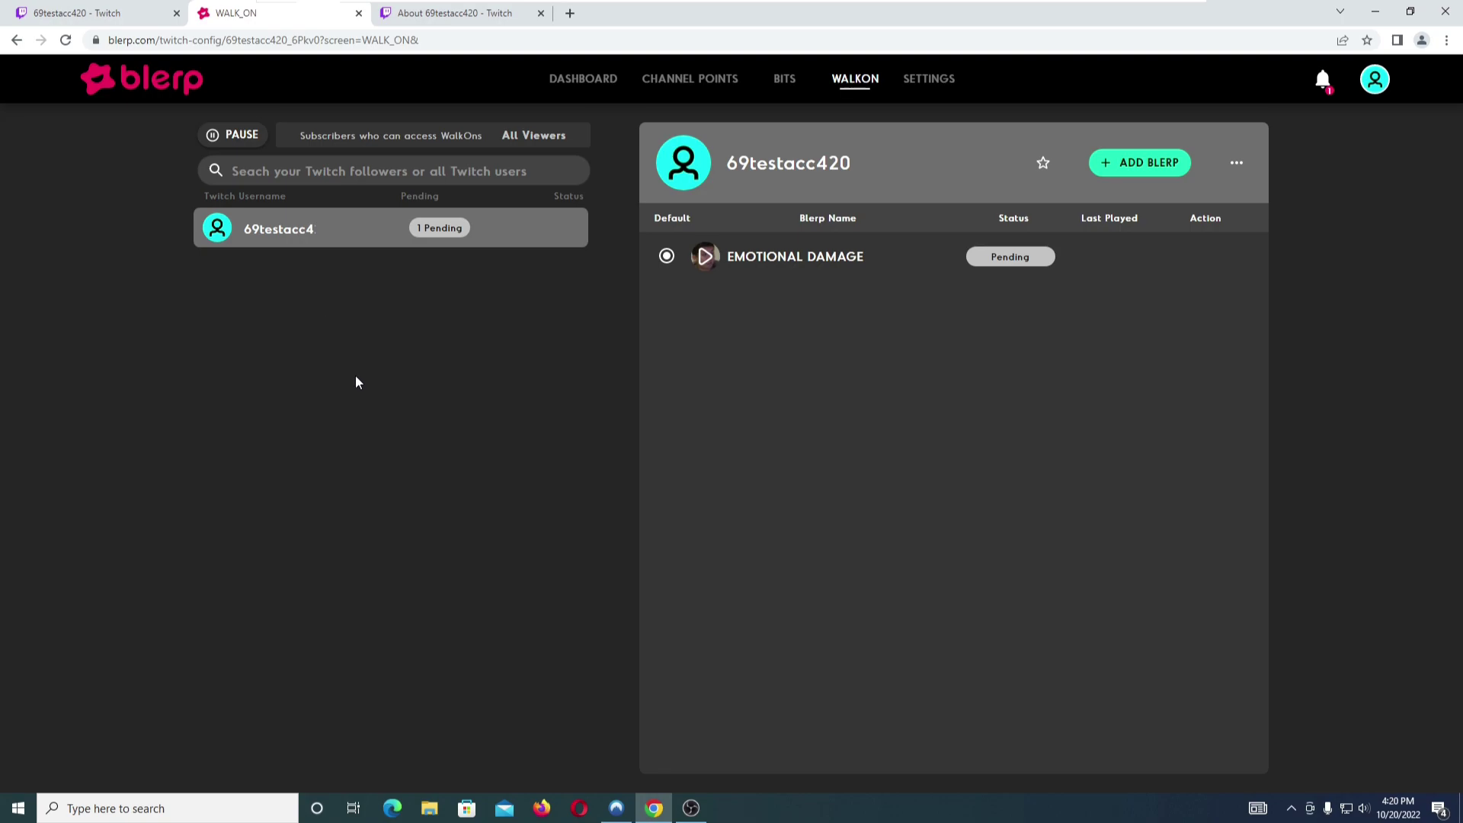
{"action": "mouse_move", "coordinate": [949, 256]}
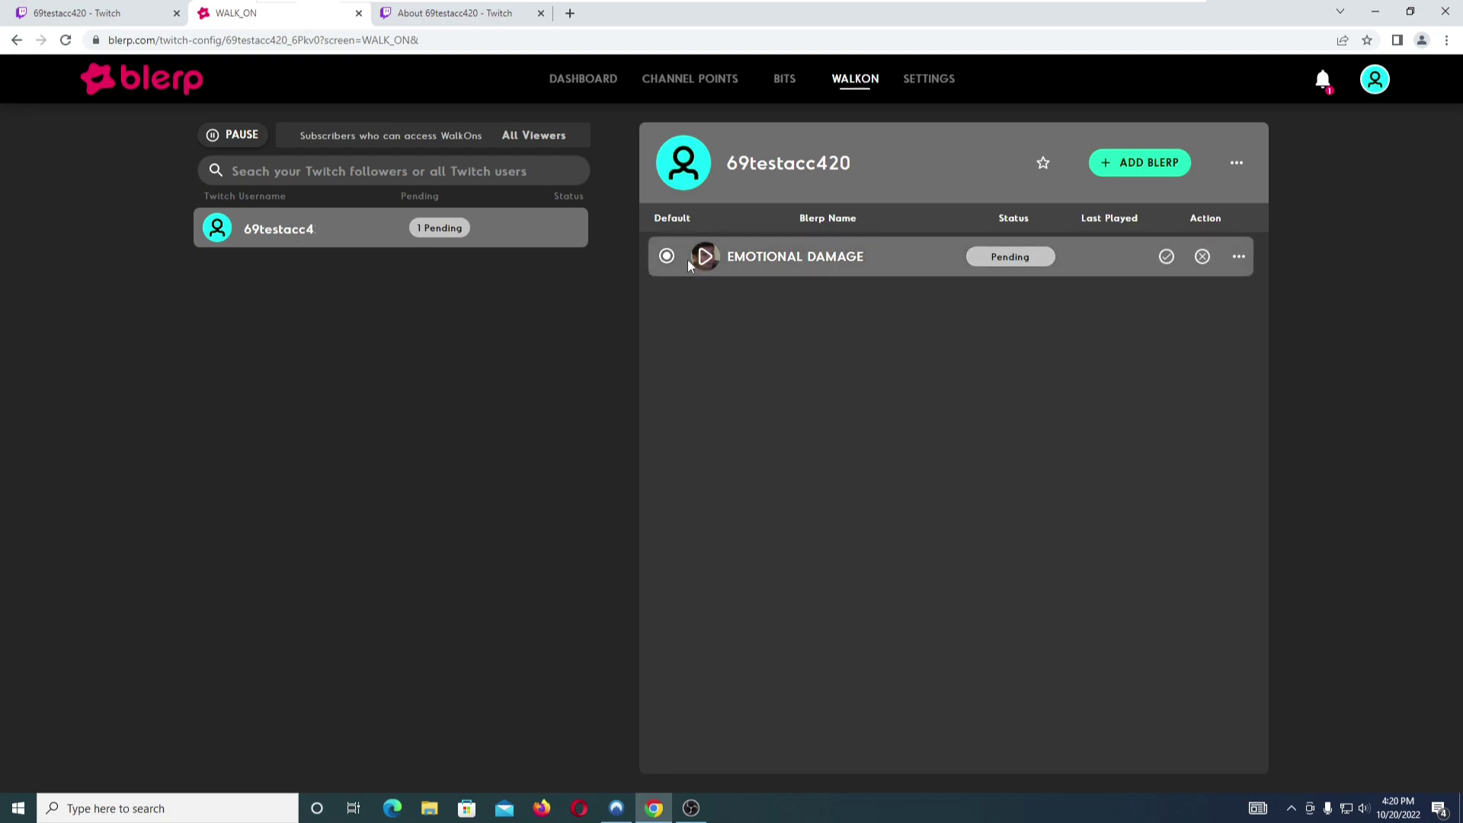
{"action": "left_click", "coordinate": [1168, 259]}
{"action": "key", "text": "ctrl+Tab"}
{"action": "left_click", "coordinate": [901, 269]}
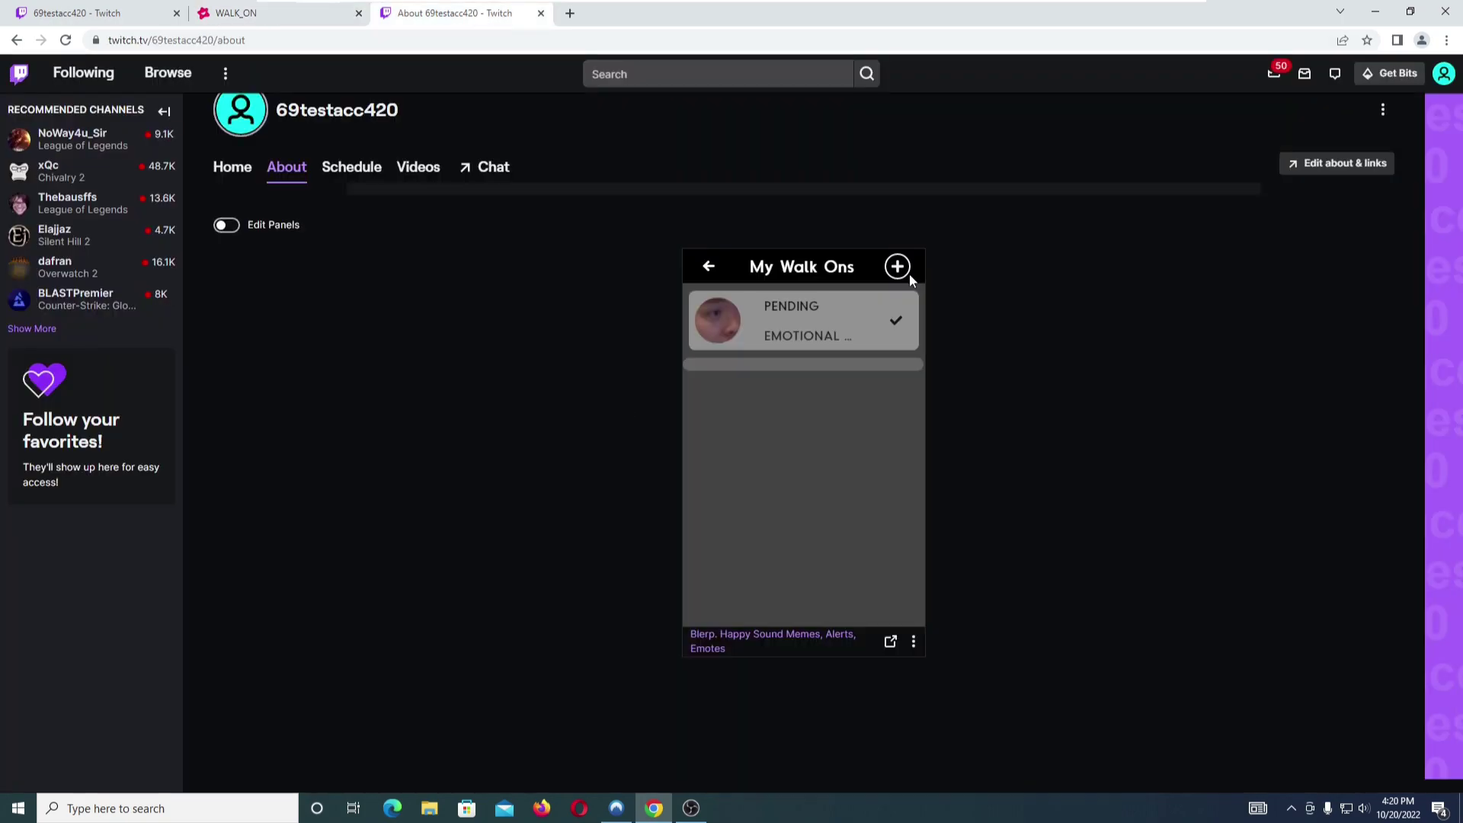
{"action": "left_click", "coordinate": [893, 324]}
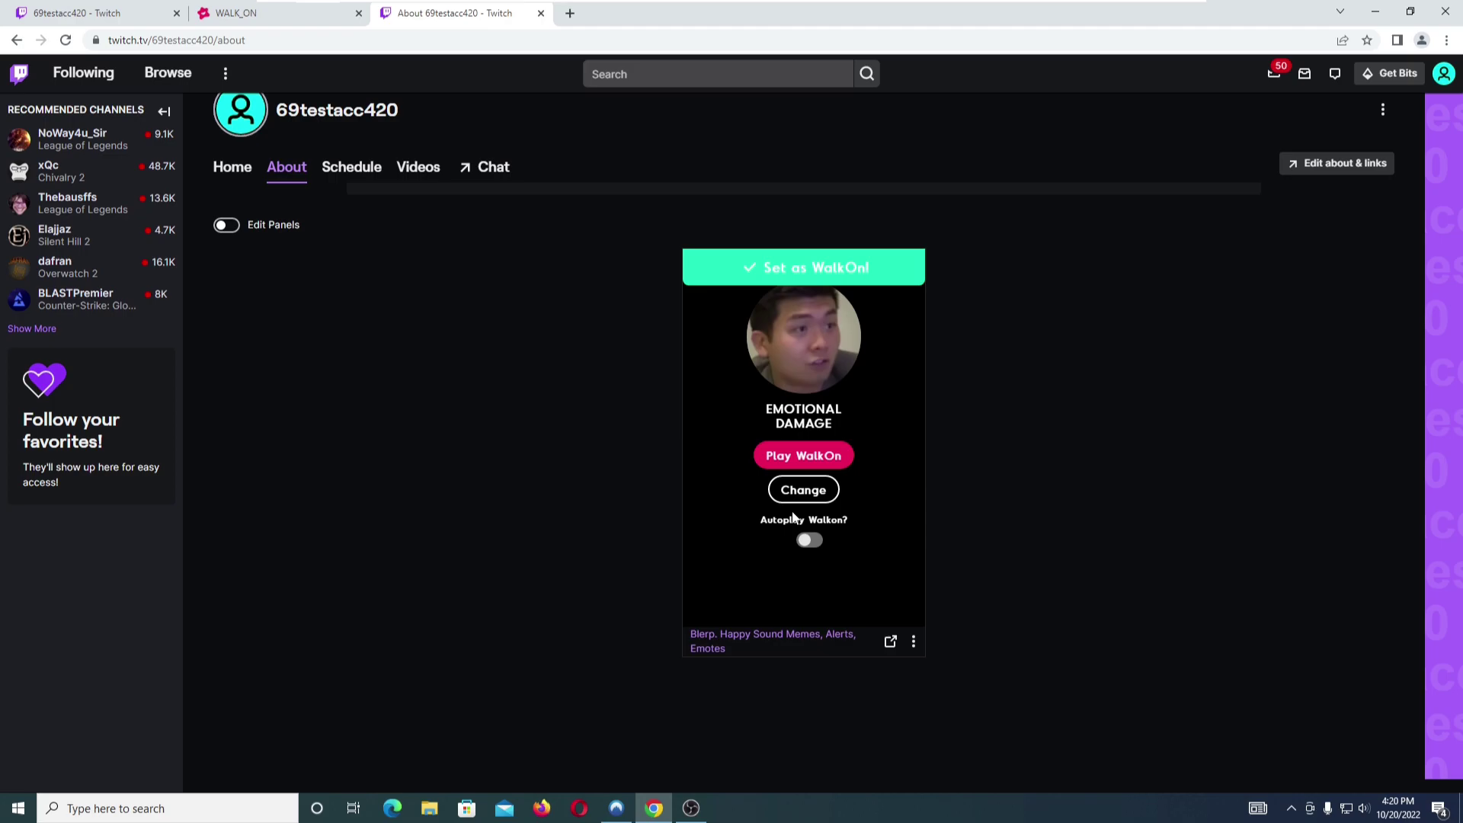
{"action": "key", "text": "ctrl+shift+Tab"}
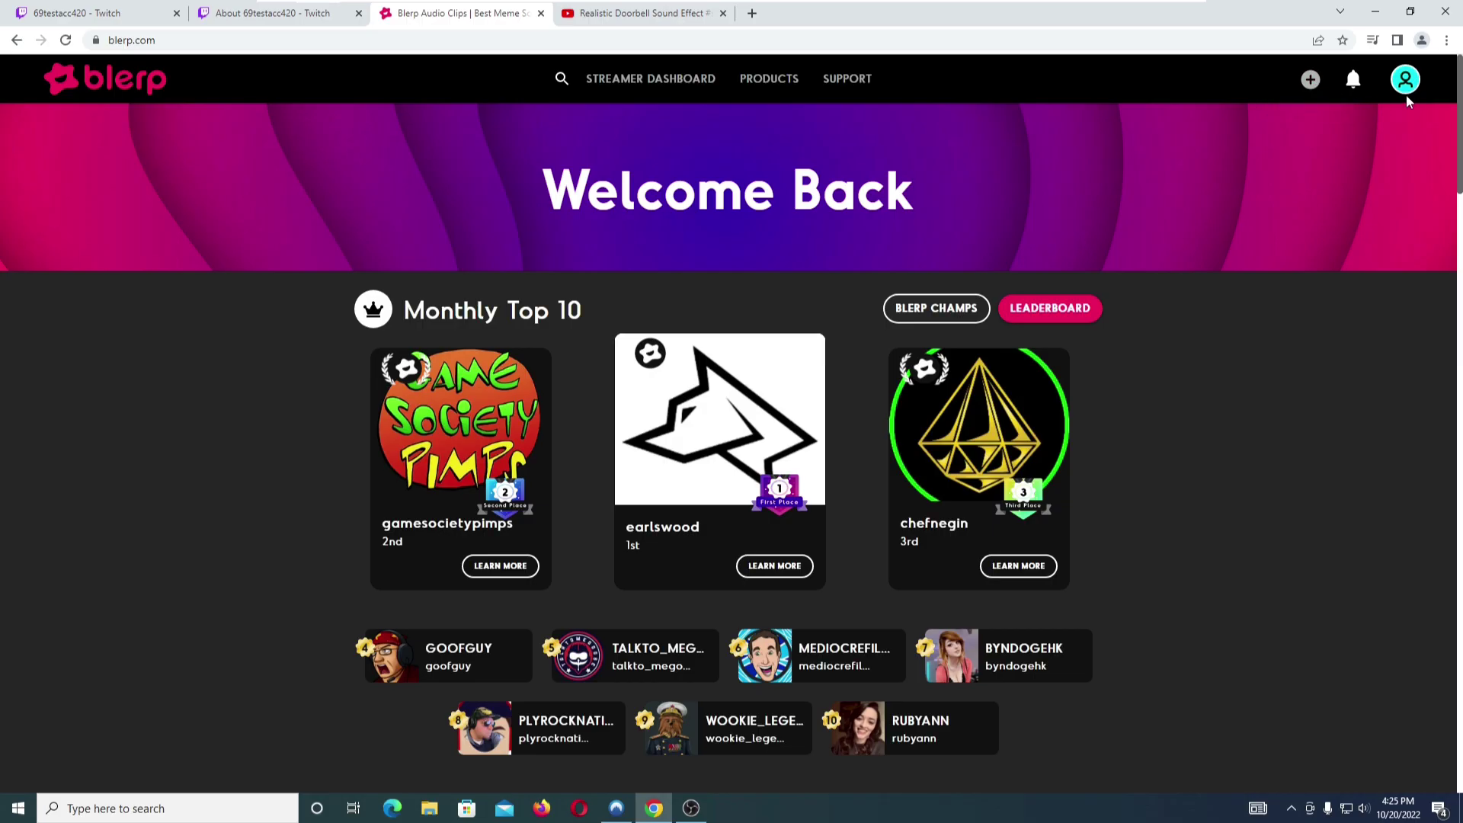
- Open the Create a Blerp page and copy the YouTube doorbell video's URL
{"action": "left_click", "coordinate": [1405, 79]}
{"action": "left_click", "coordinate": [1310, 81]}
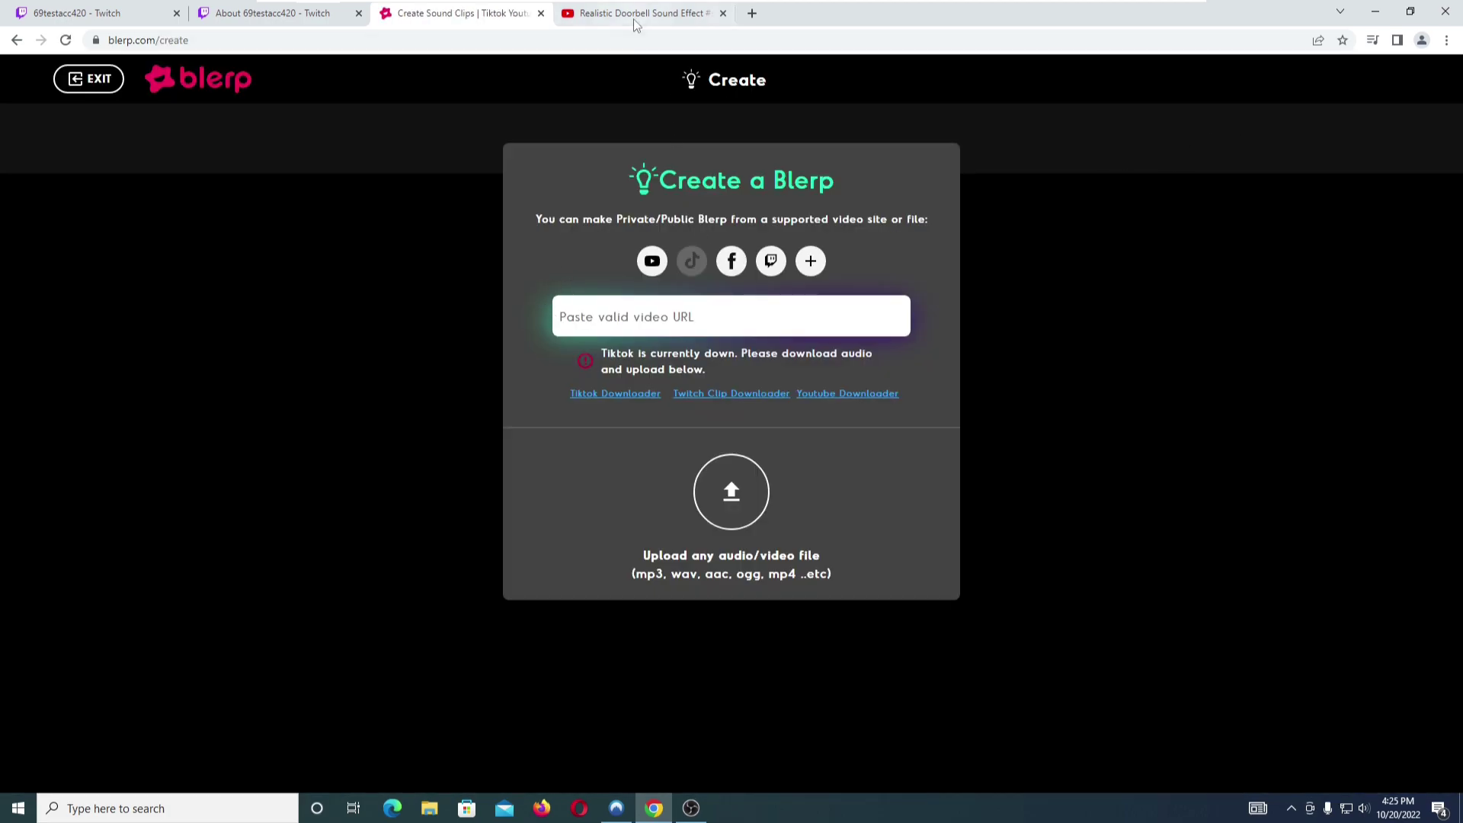
{"action": "left_click", "coordinate": [633, 20]}
{"action": "right_click", "coordinate": [506, 284]}
{"action": "left_click", "coordinate": [538, 337]}
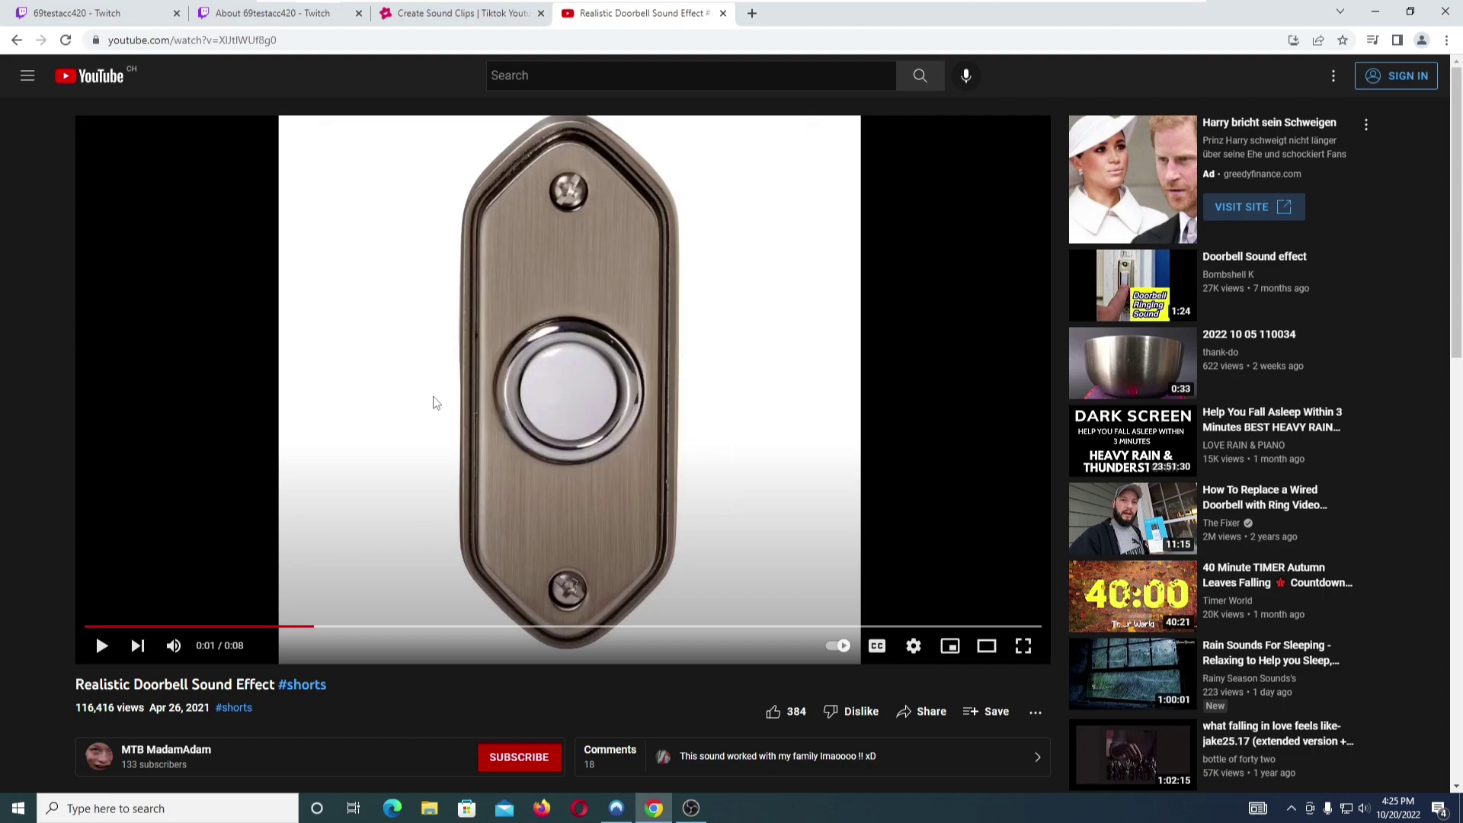
{"action": "left_click", "coordinate": [466, 11]}
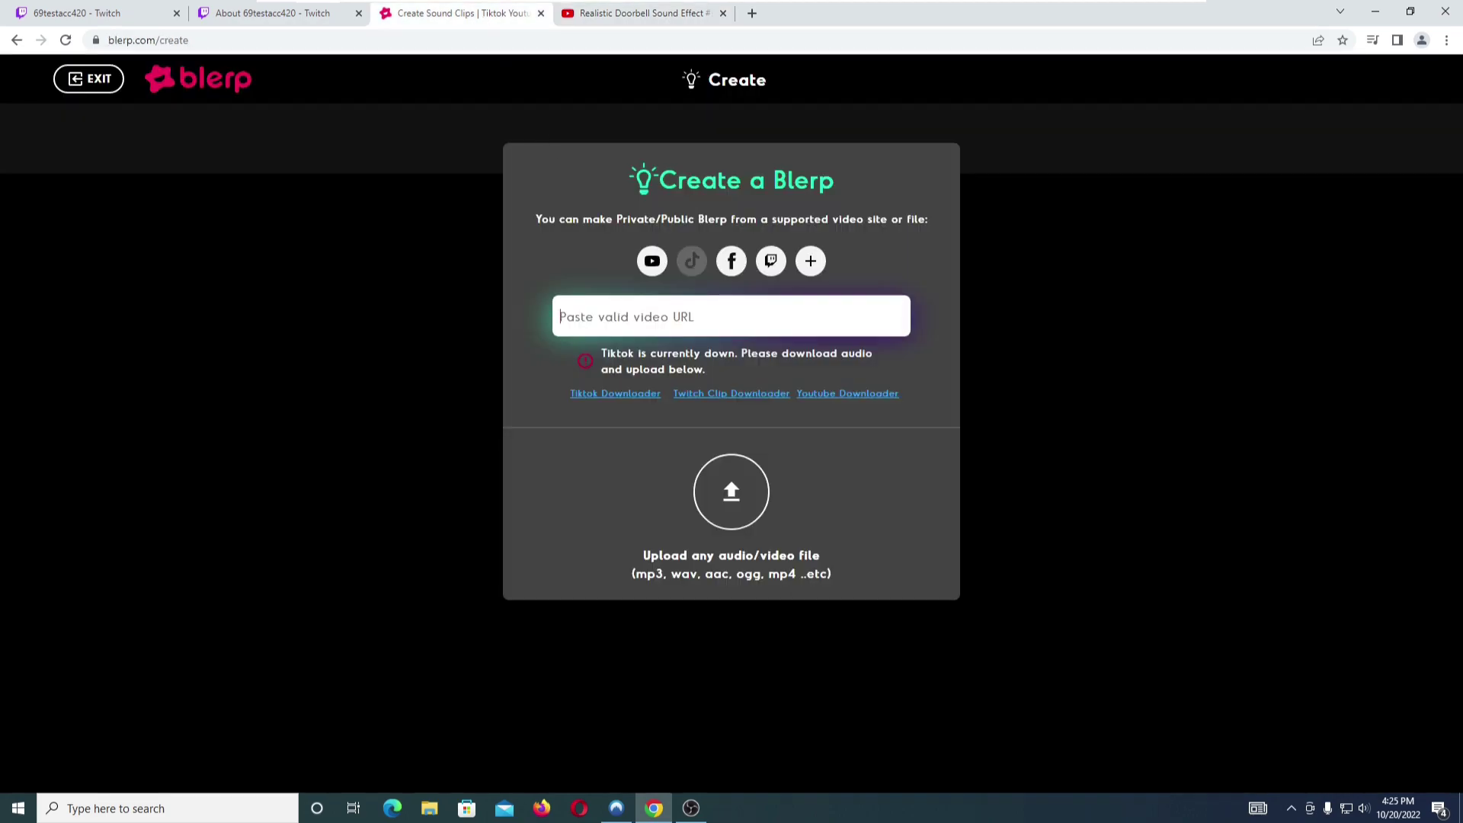
- Paste the doorbell video link as the source and trim the clip's end
{"action": "key", "text": "ctrl+v"}
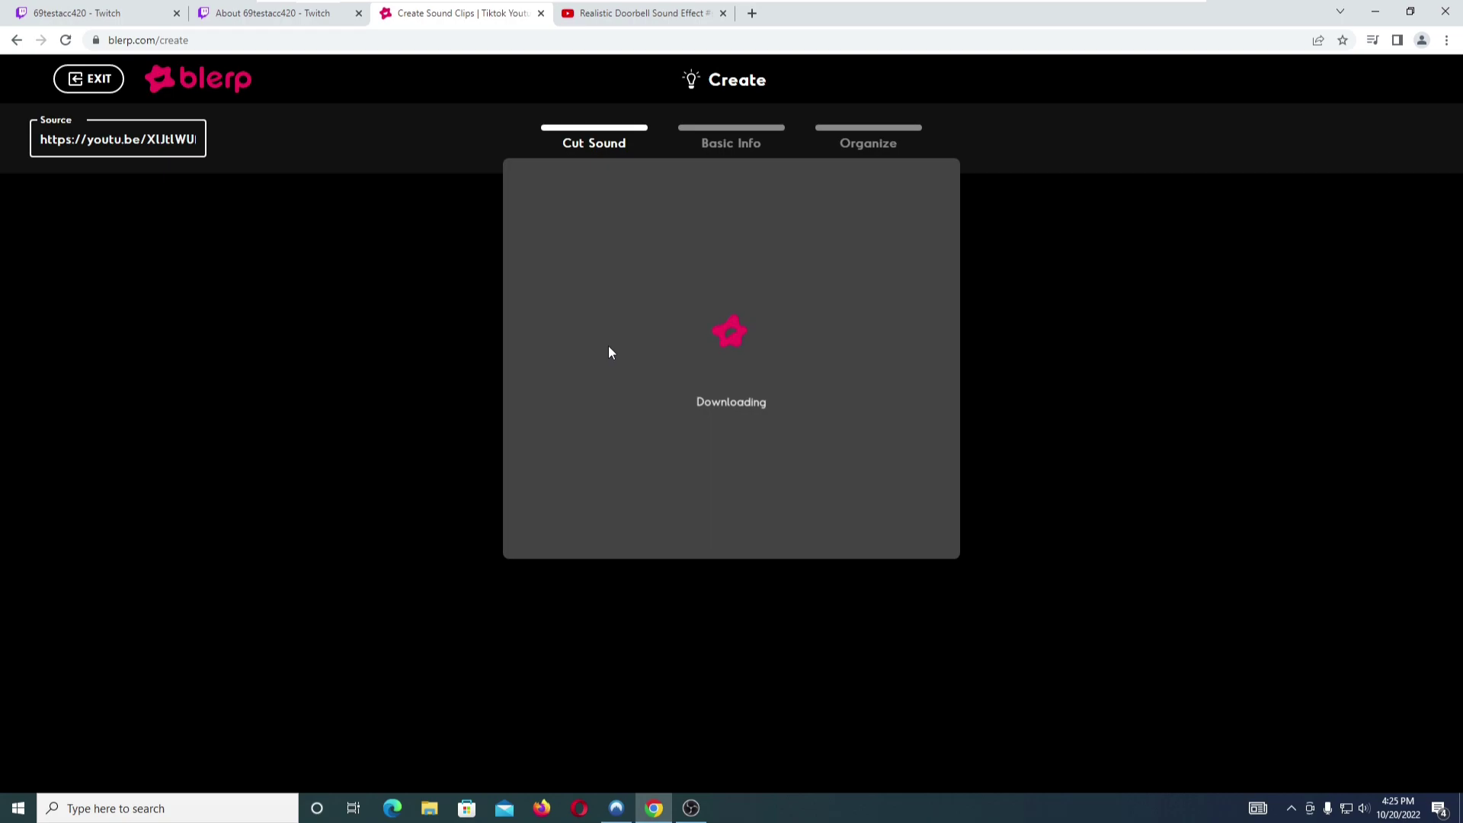
{"action": "left_click_drag", "start_coordinate": [758, 479], "coordinate": [927, 481]}
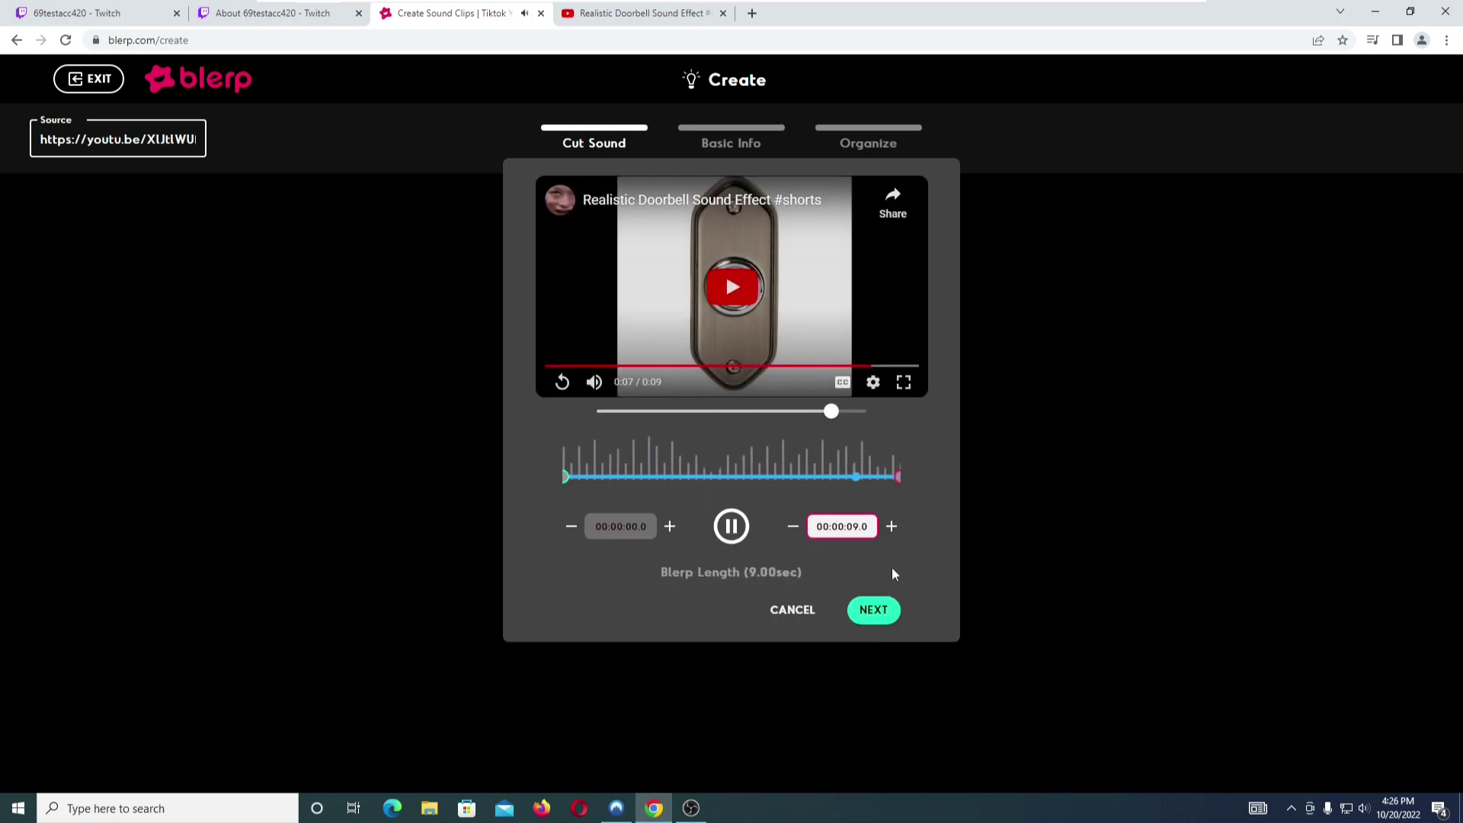
{"action": "left_click", "coordinate": [872, 611]}
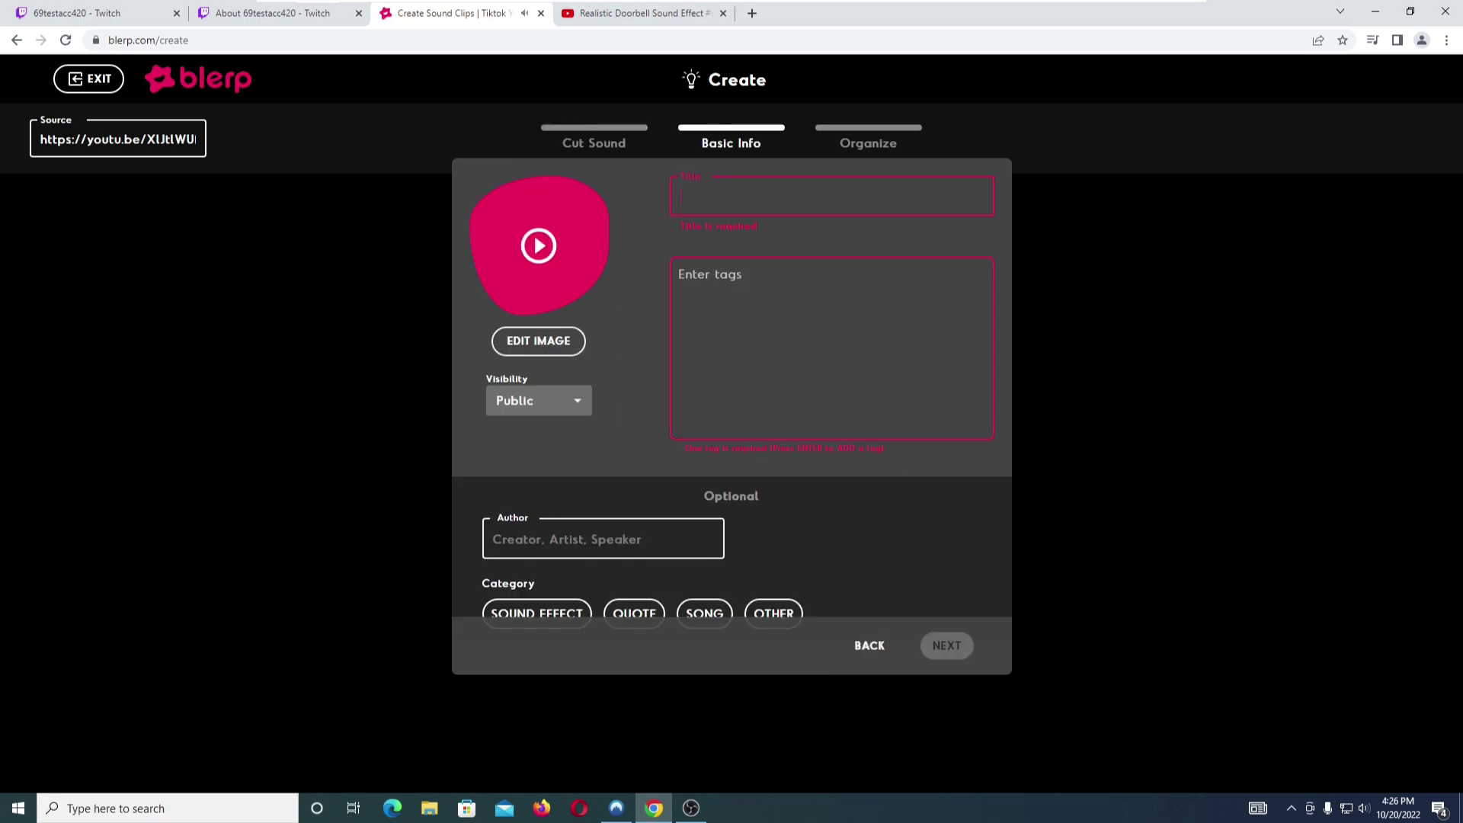
- Title it DoorBellSound, tag it doorbell, categorise as sound effect, and publish publicly
{"action": "type", "text": "DoorBell"}
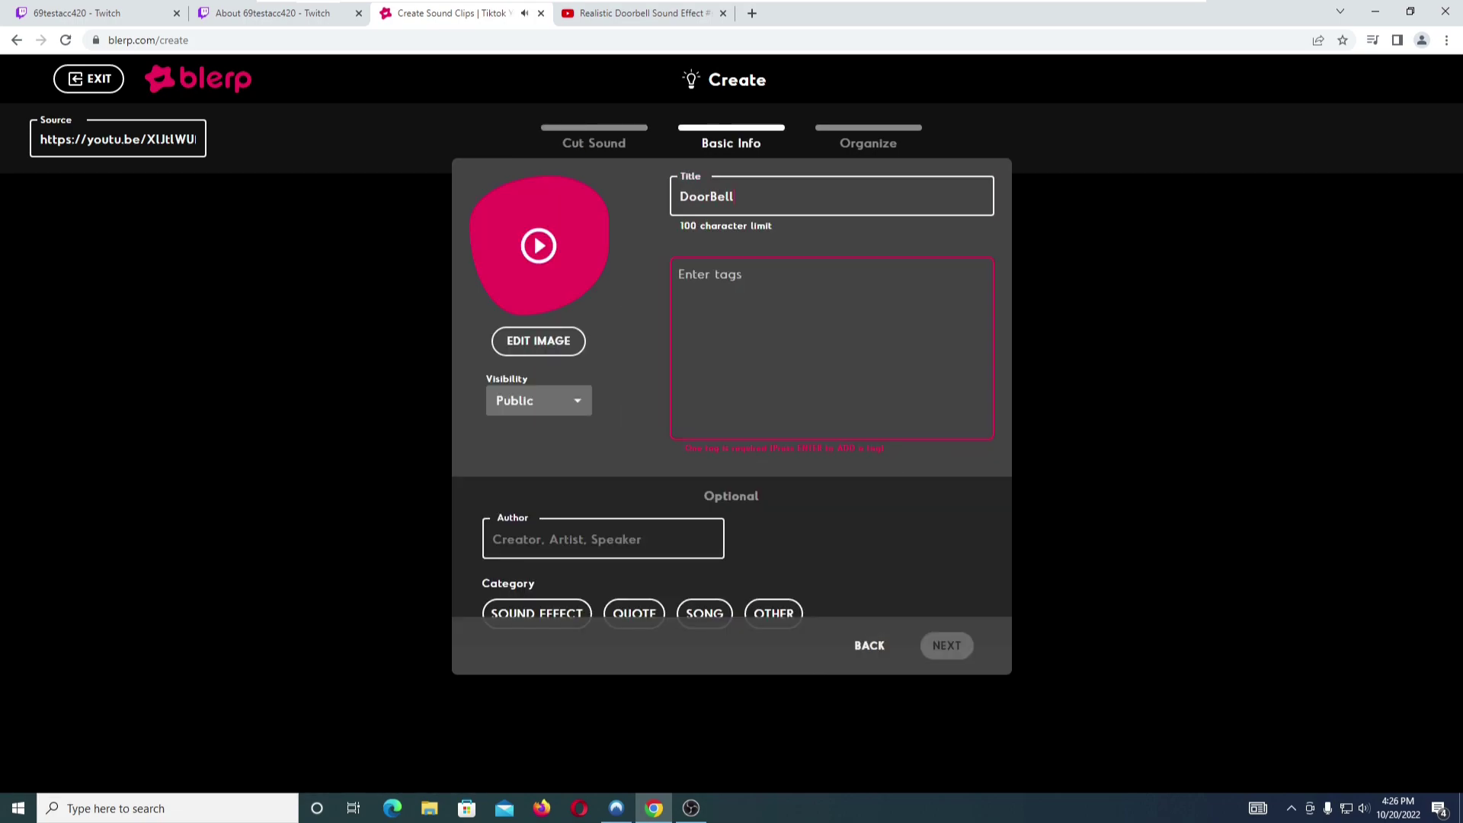
{"action": "type", "text": "Sound"}
{"action": "type", "text": "doorbell"}
{"action": "key", "text": "Return"}
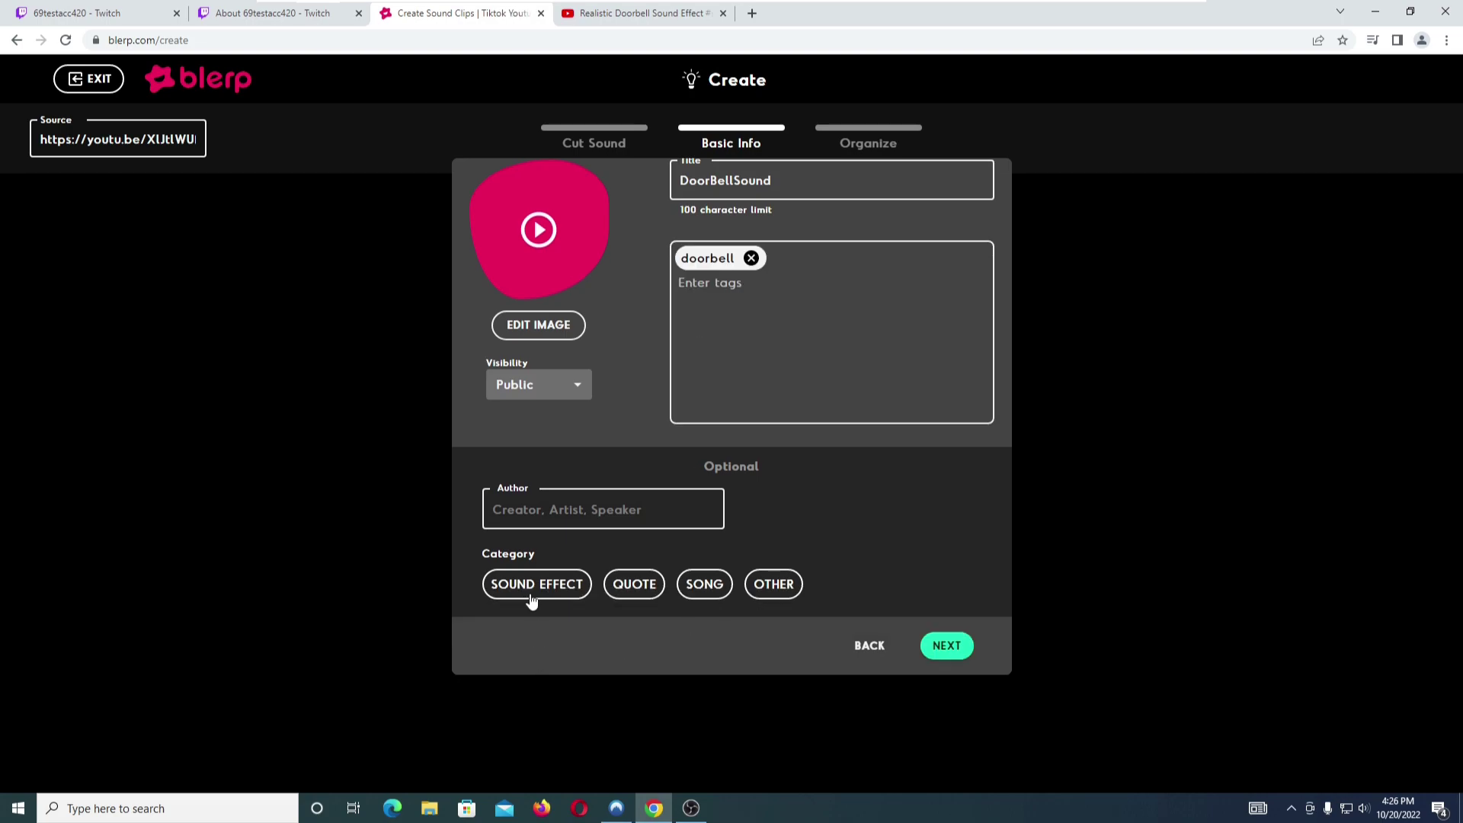
{"action": "left_click", "coordinate": [531, 601]}
{"action": "left_click", "coordinate": [949, 647]}
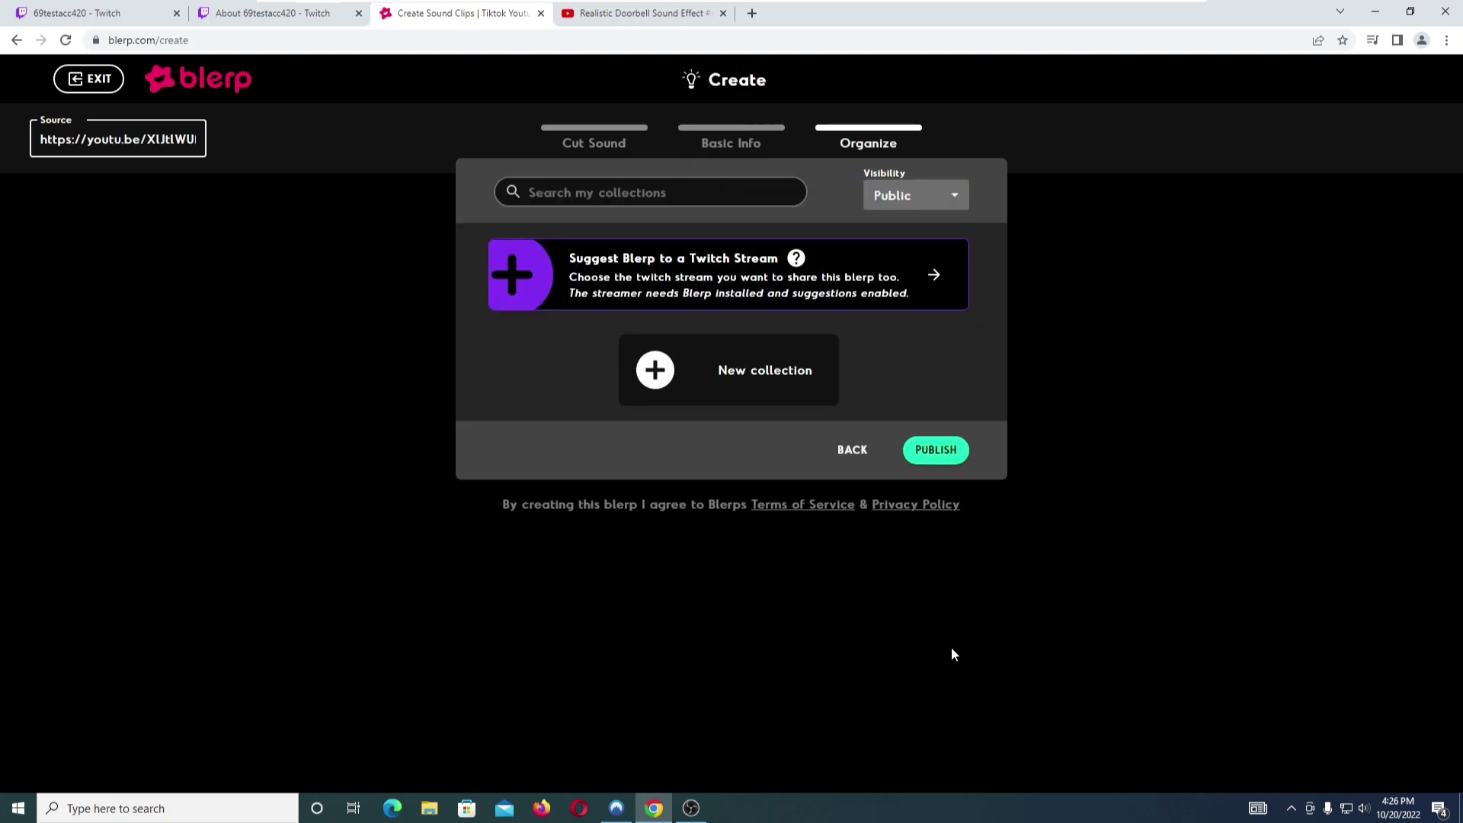
{"action": "left_click", "coordinate": [947, 454]}
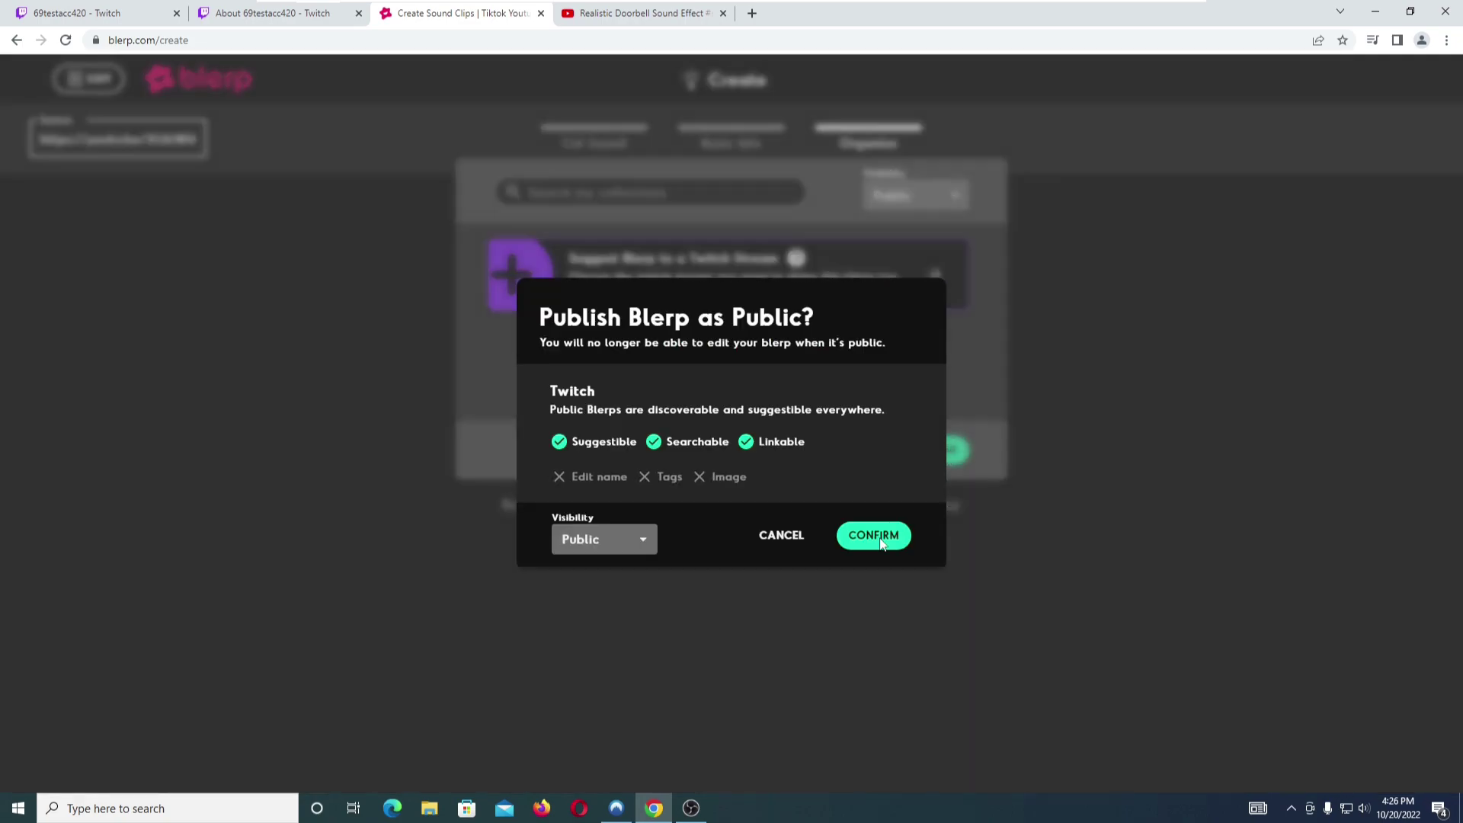
{"action": "left_click", "coordinate": [881, 541]}
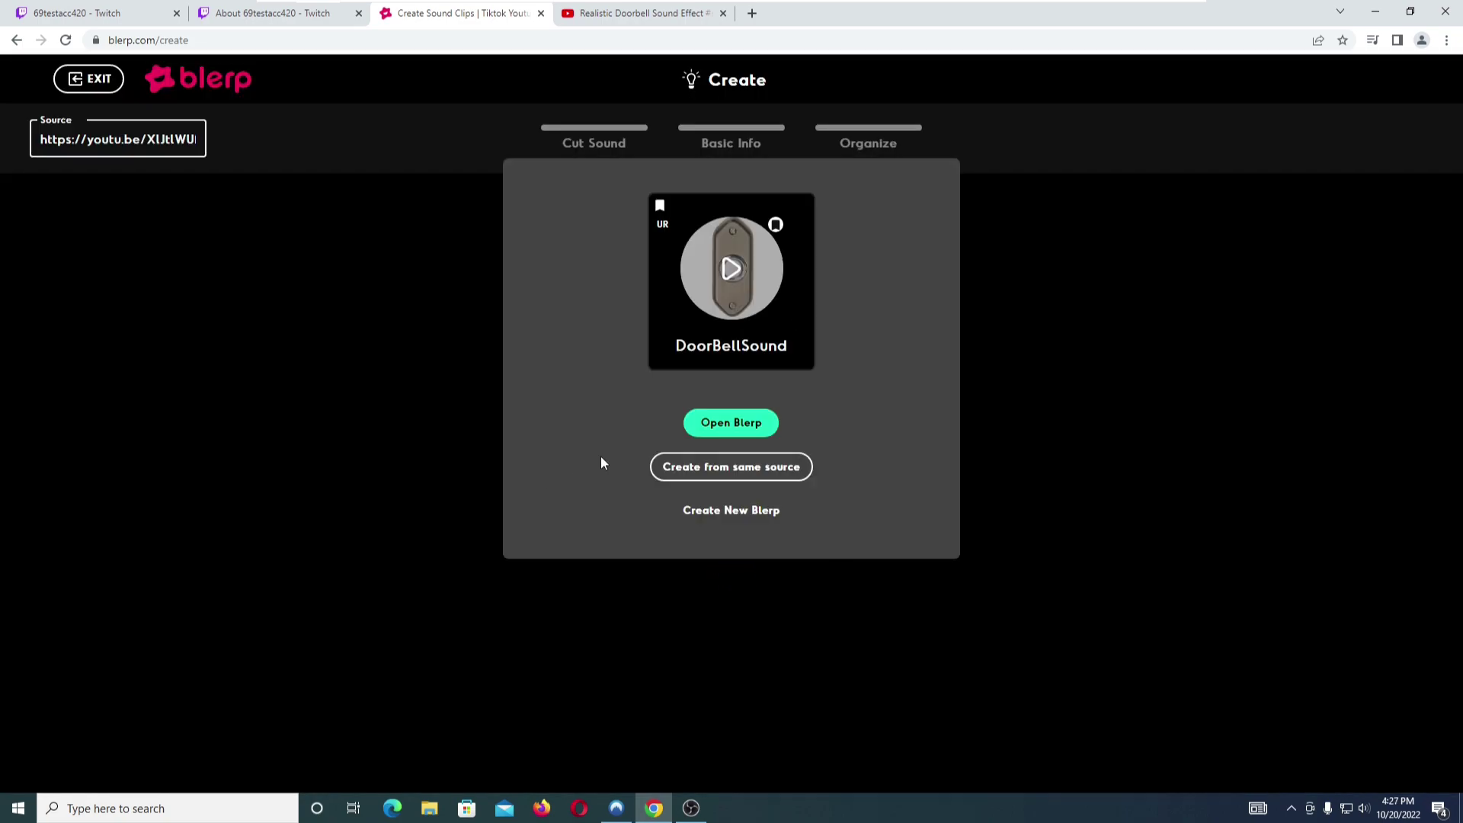
- Open the DoorBellSound page and view its Add To options: Channel Points, Bits Library, Discord
{"action": "left_click", "coordinate": [733, 431]}
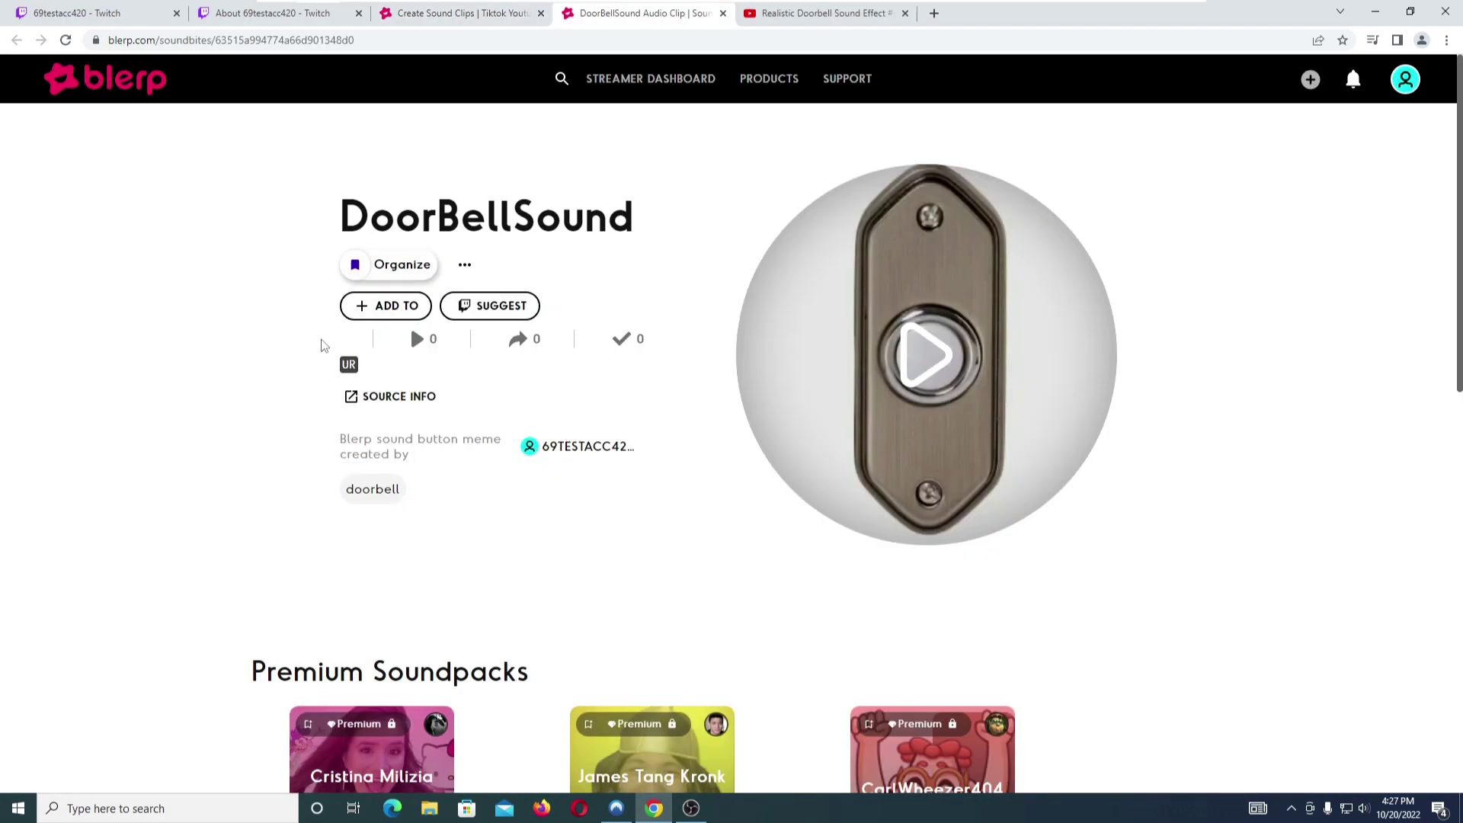
{"action": "left_click", "coordinate": [379, 314]}
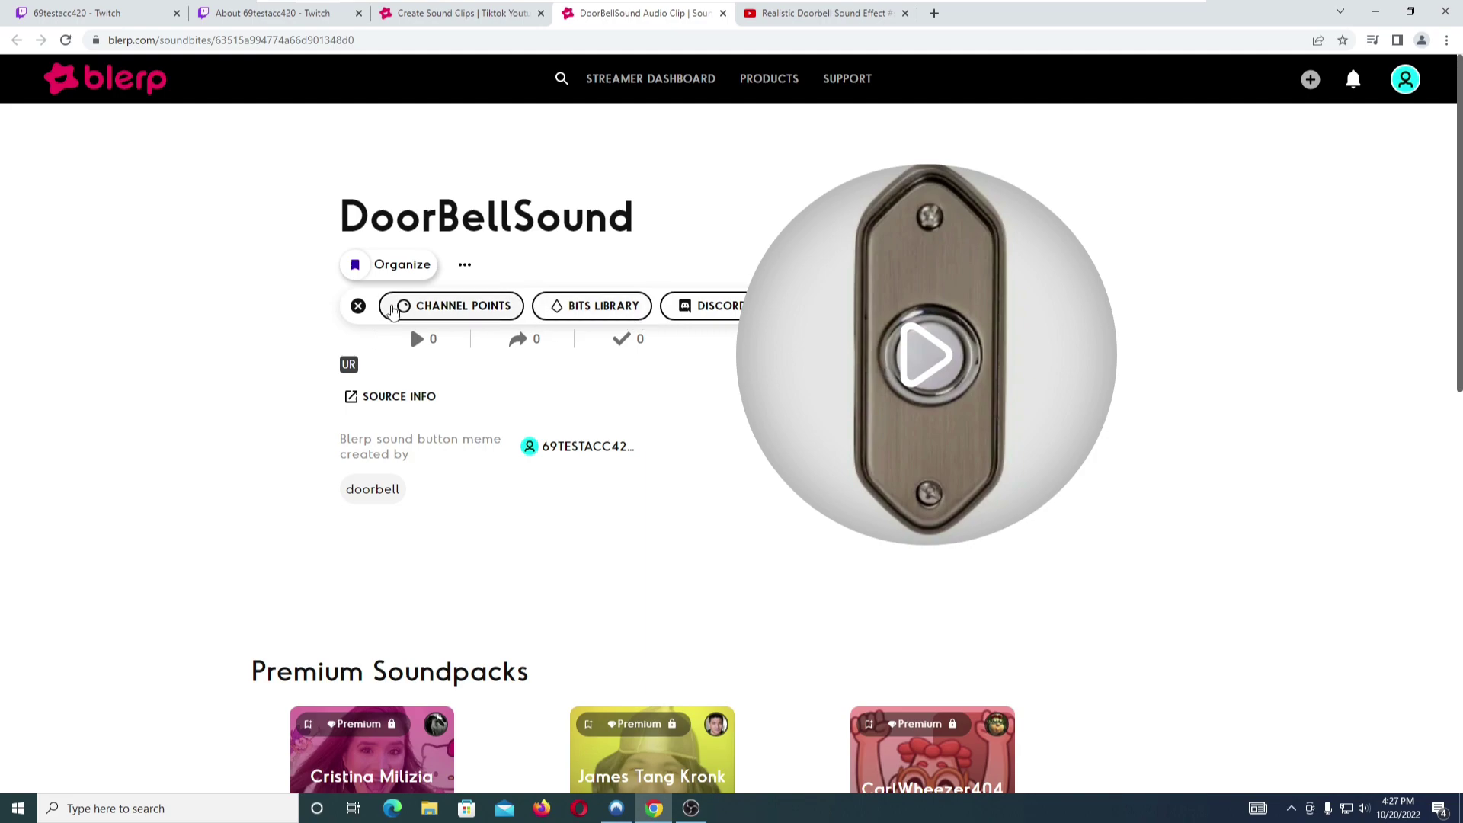
{"action": "left_click", "coordinate": [359, 307]}
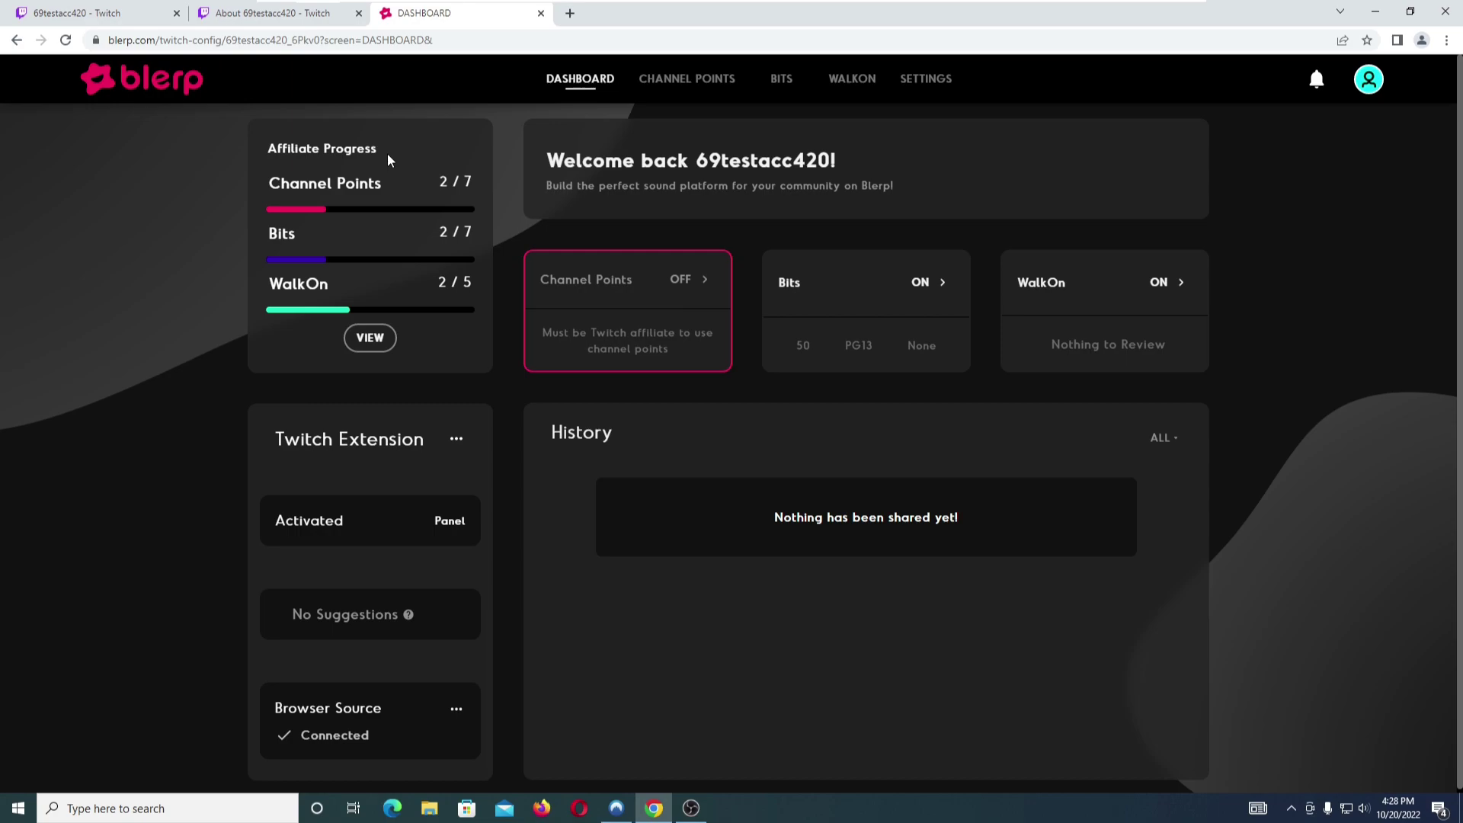
- Review Affiliate Progress, noting Channel Points at 2/7, and open its details
{"action": "left_click_drag", "start_coordinate": [388, 155], "coordinate": [260, 156]}
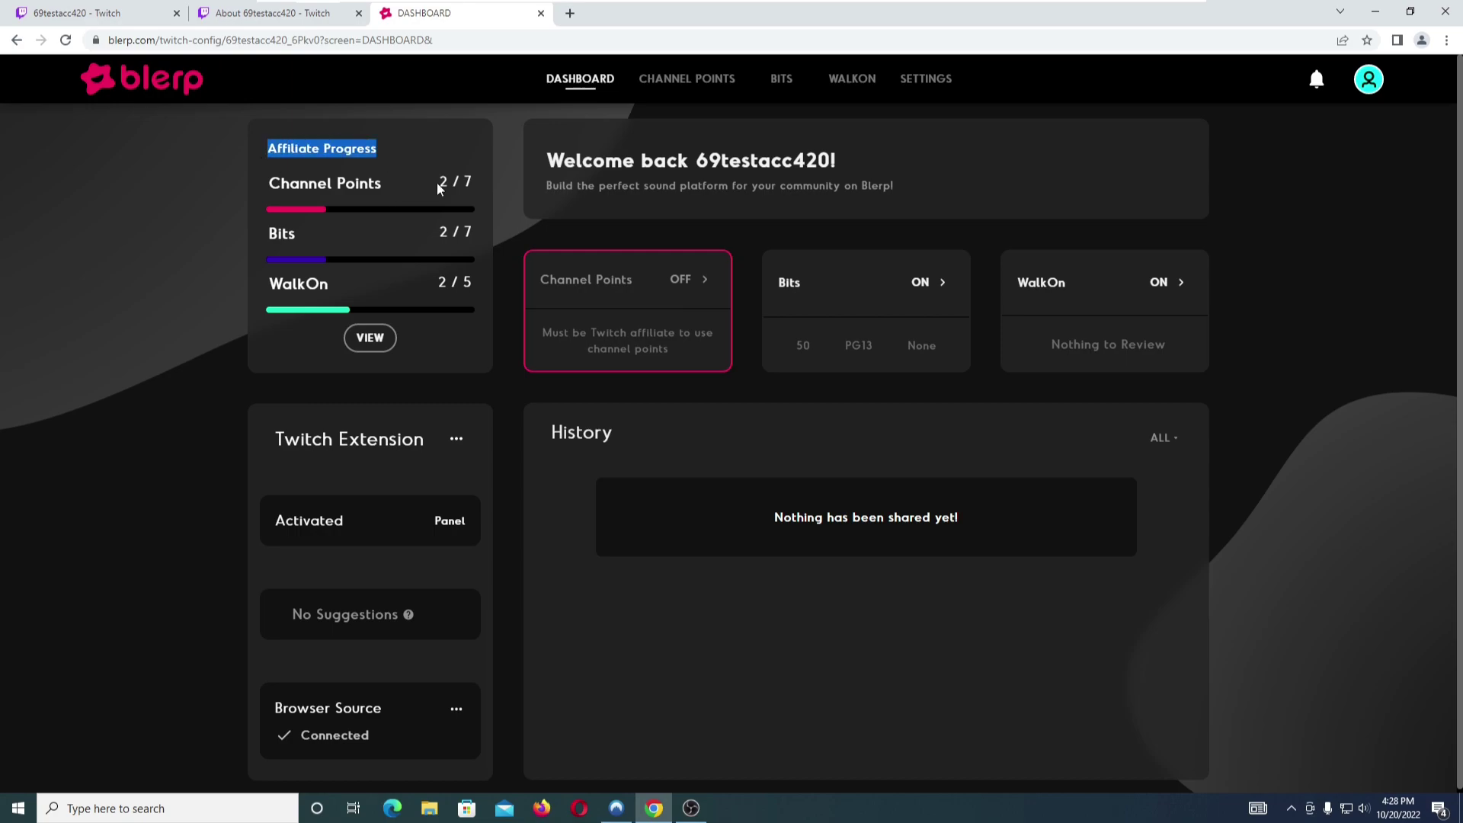
{"action": "left_click_drag", "start_coordinate": [437, 185], "coordinate": [470, 200]}
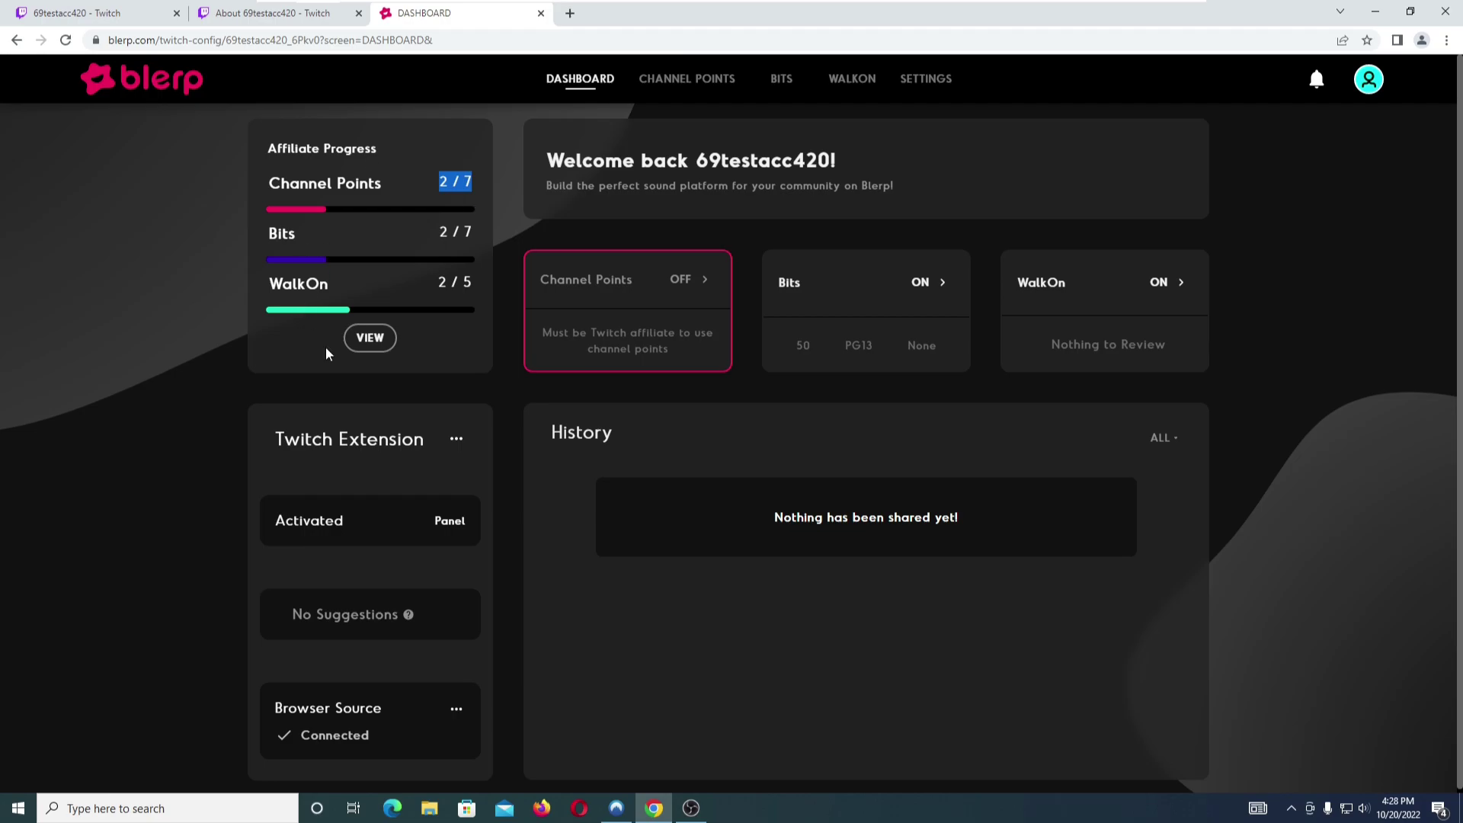
{"action": "left_click", "coordinate": [356, 340]}
- Review the WalkOn affiliate tasks, Five Unique Sharers and Five Days Active, then return
{"action": "left_click", "coordinate": [978, 581]}
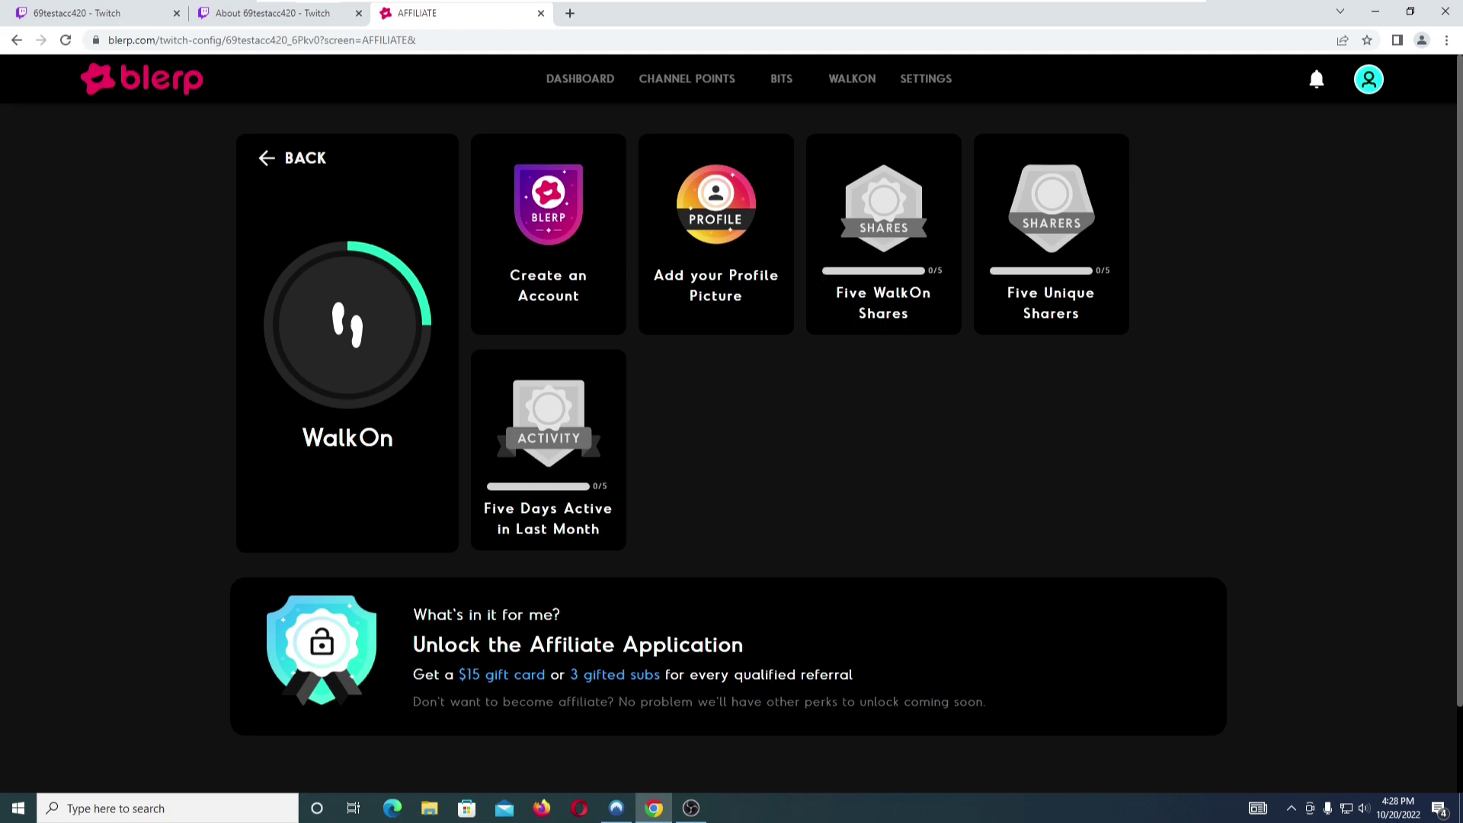
{"action": "mouse_move", "coordinate": [846, 290]}
{"action": "left_mouse_down"}
{"action": "mouse_move", "coordinate": [953, 332]}
{"action": "mouse_move", "coordinate": [1089, 326]}
{"action": "left_mouse_up"}
{"action": "left_click", "coordinate": [1074, 356]}
{"action": "left_click_drag", "start_coordinate": [485, 508], "coordinate": [605, 531]}
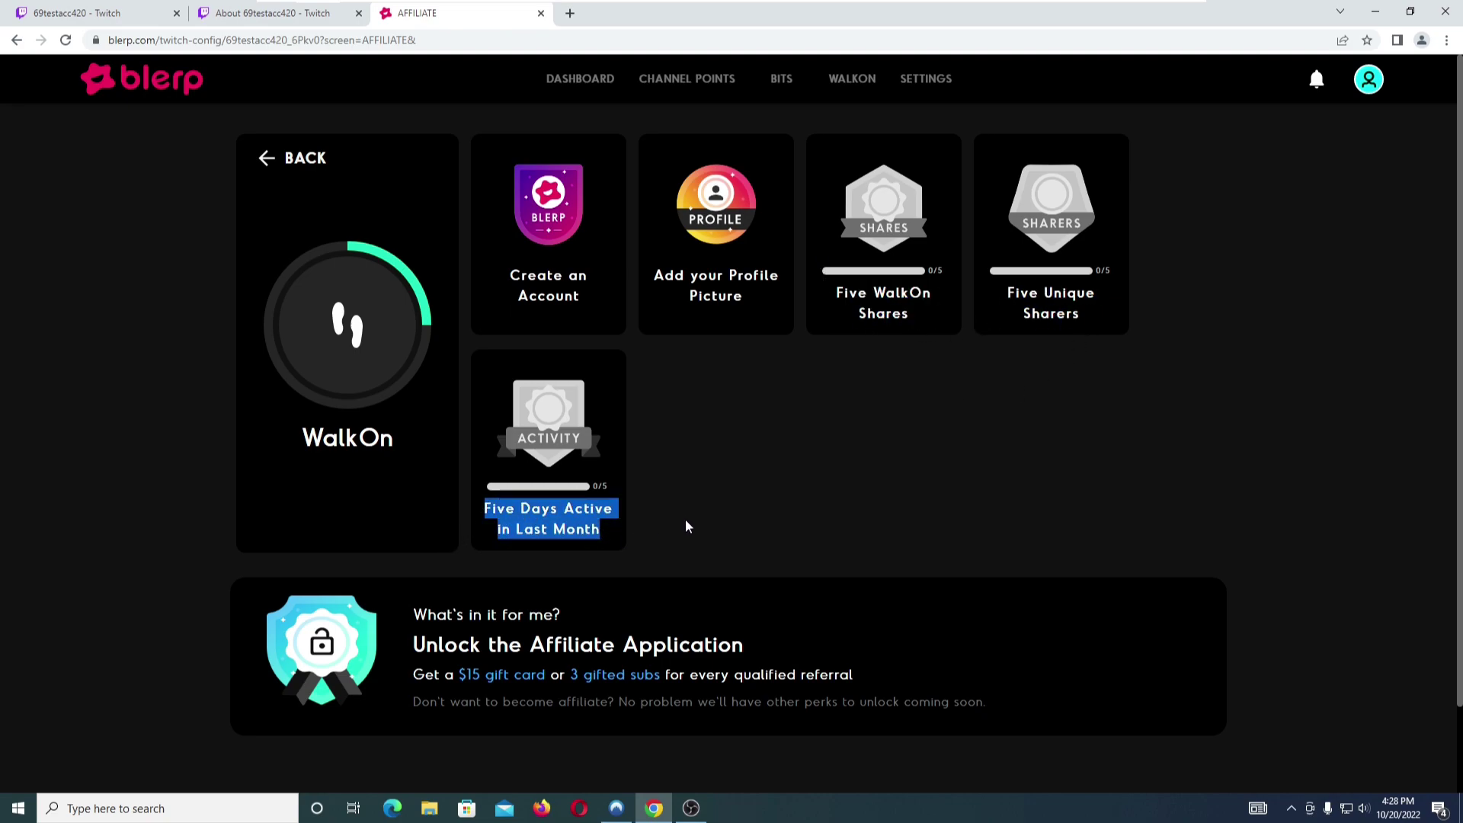
{"action": "left_click", "coordinate": [293, 158]}
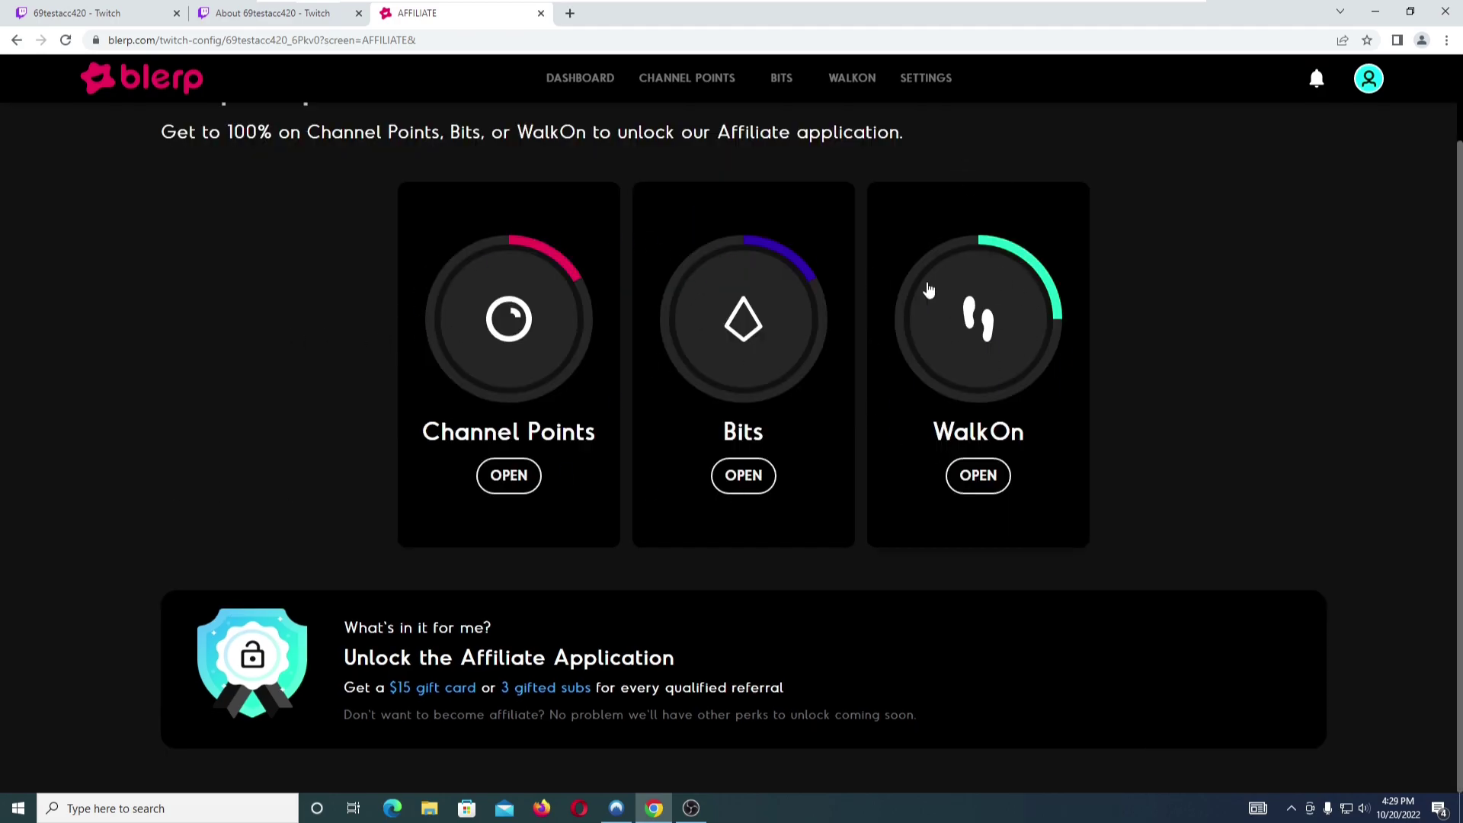
{"action": "left_click_drag", "start_coordinate": [336, 664], "coordinate": [679, 661]}
{"action": "left_click", "coordinate": [739, 669]}
{"action": "left_click_drag", "start_coordinate": [496, 688], "coordinate": [514, 687]}
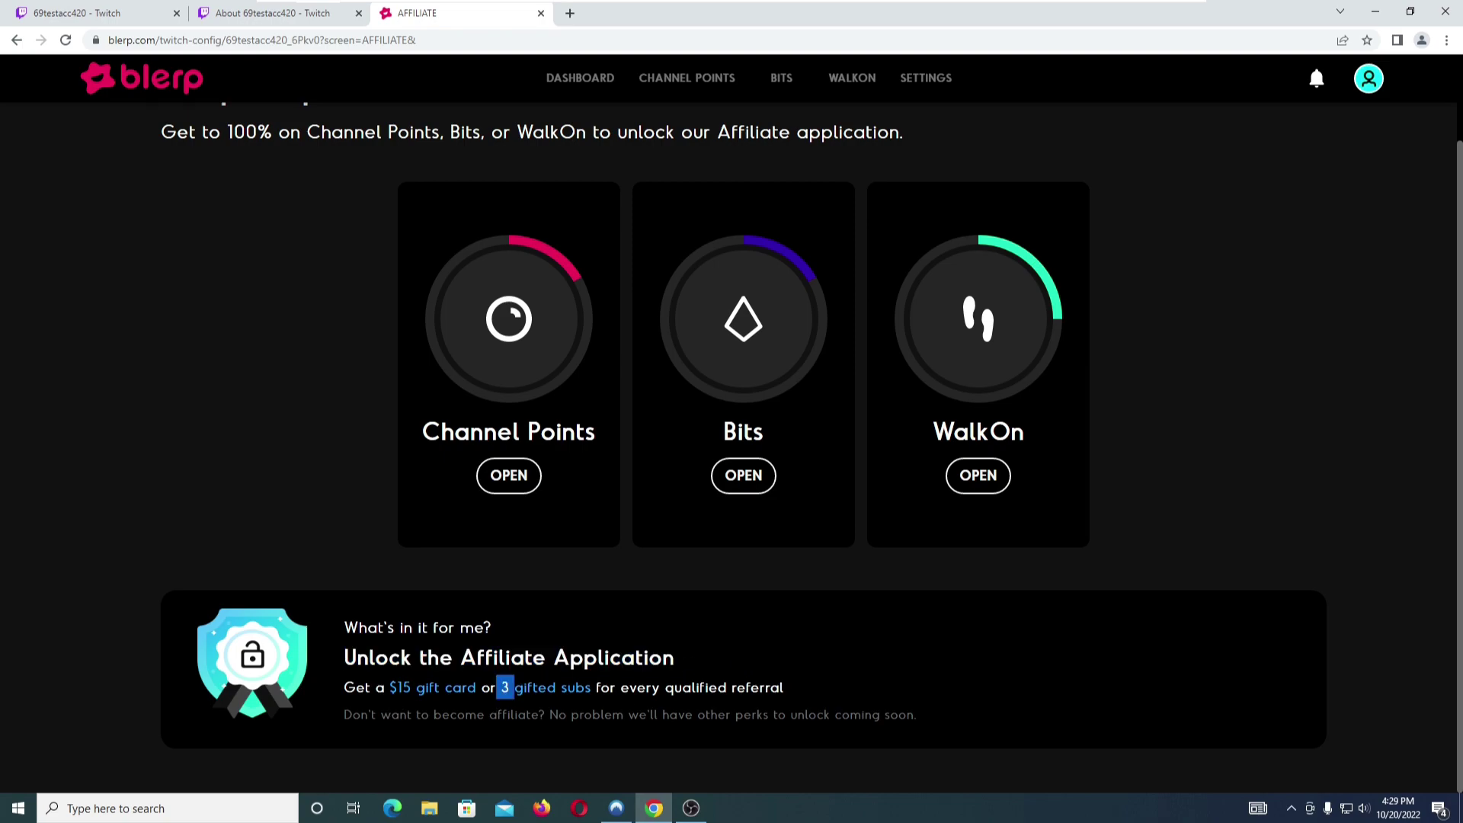